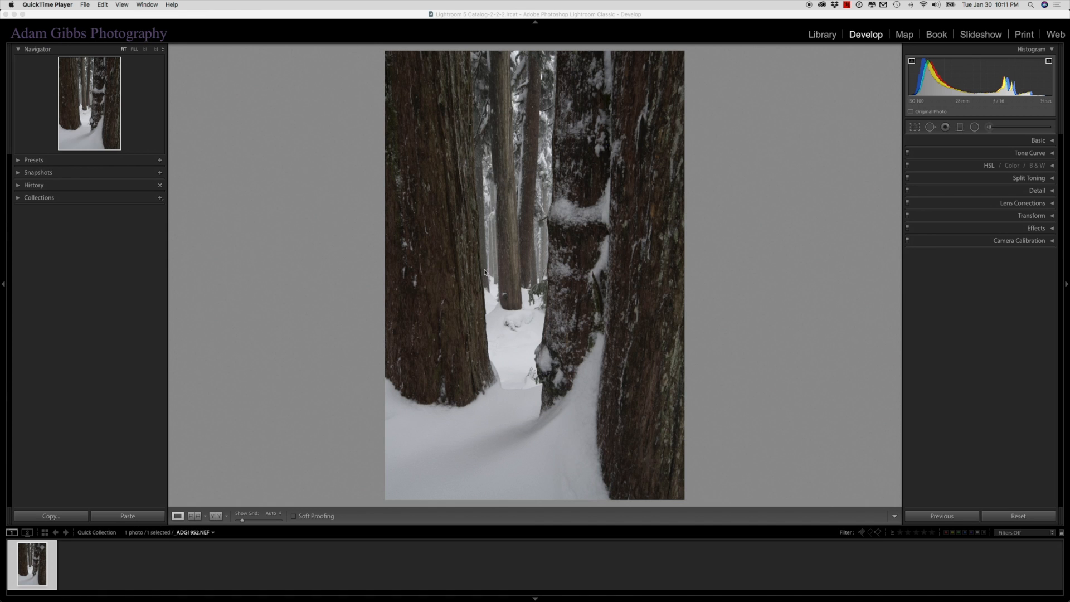
Step: Inspect the distant tree trunks in the gap and the bark of the large left trunk at full magnification
{"action": "left_click", "coordinate": [516, 245]}
{"action": "left_click", "coordinate": [518, 246]}
{"action": "left_click_drag", "start_coordinate": [499, 227], "coordinate": [525, 221]}
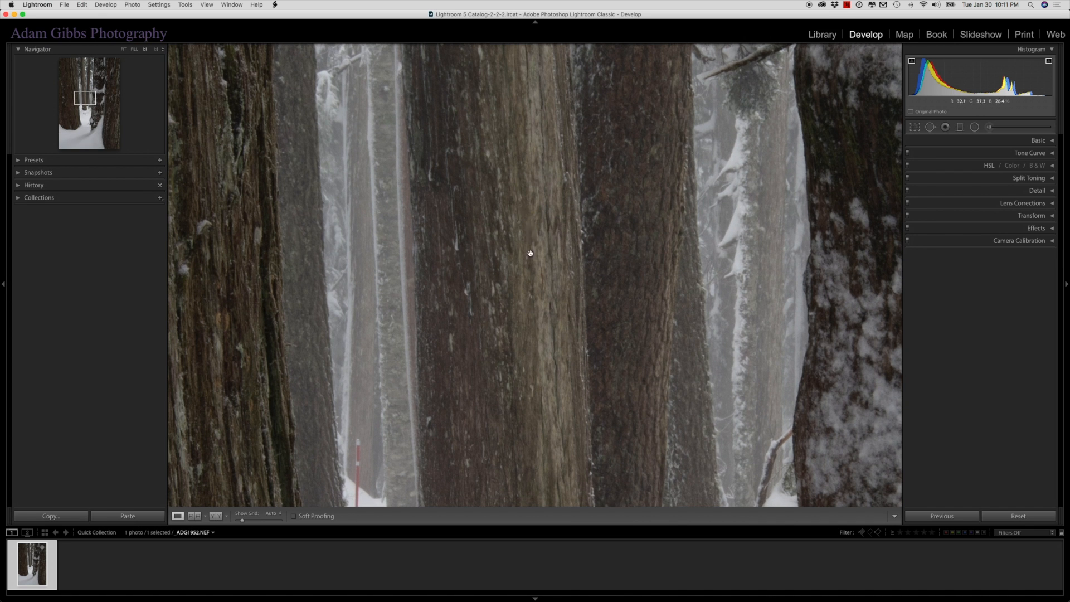
{"action": "left_click", "coordinate": [522, 282]}
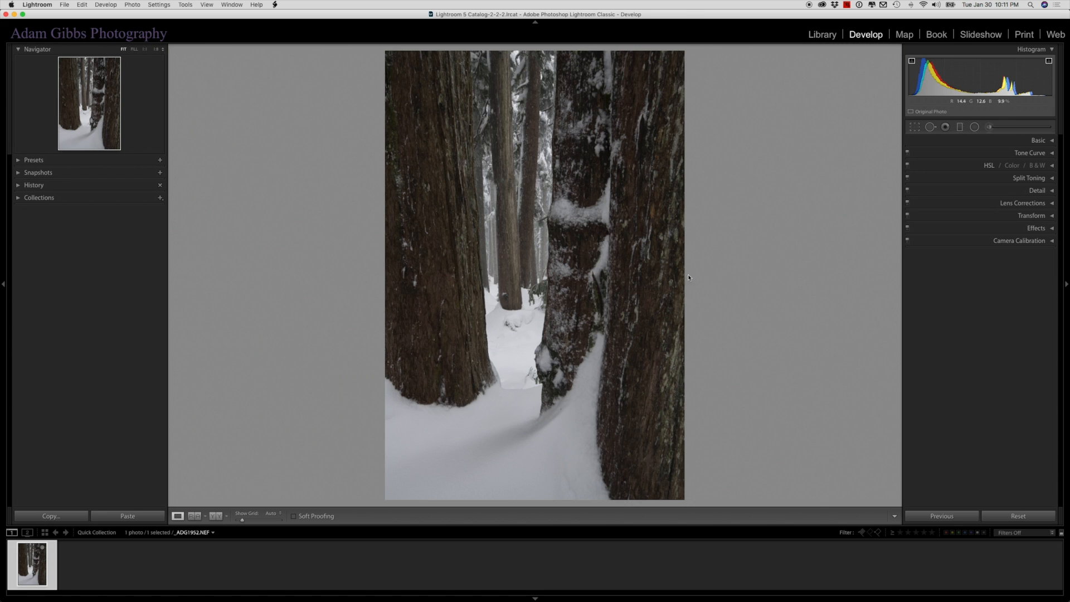
{"action": "left_click", "coordinate": [515, 245]}
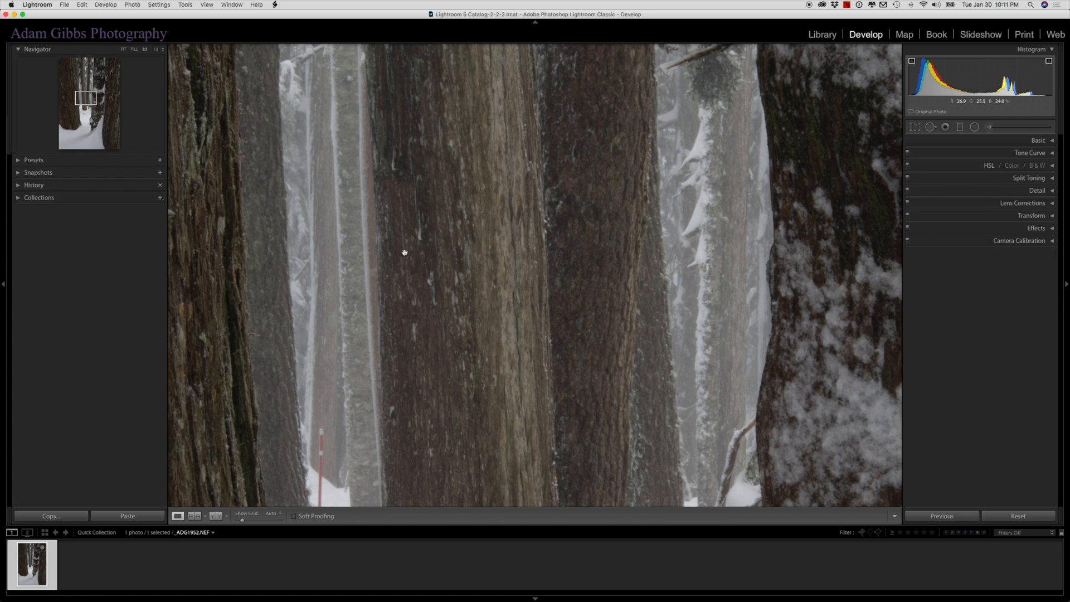
{"action": "left_click", "coordinate": [487, 250]}
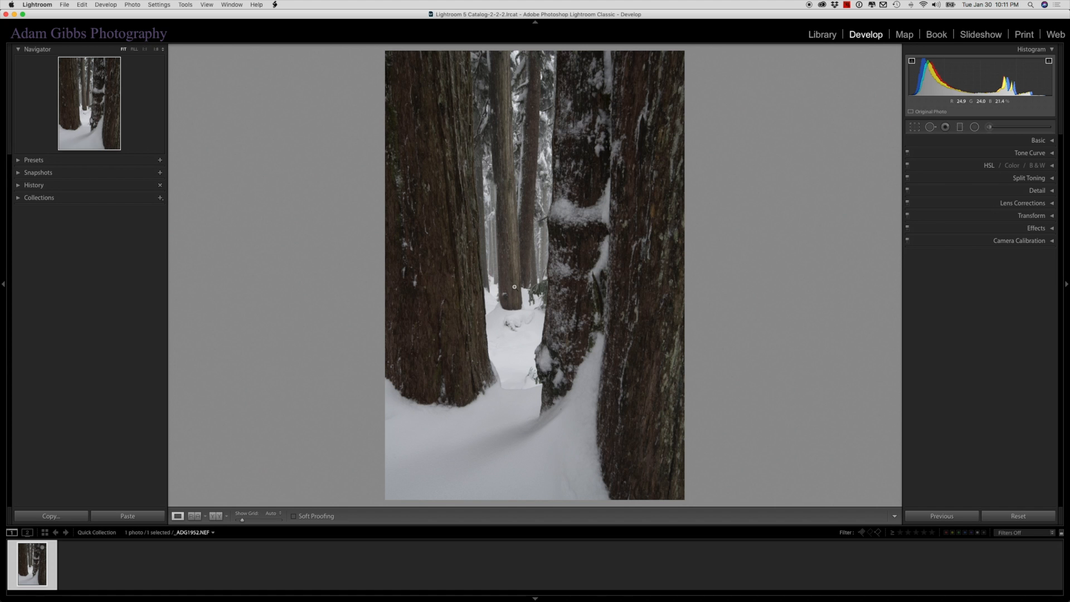
{"action": "left_click", "coordinate": [513, 218]}
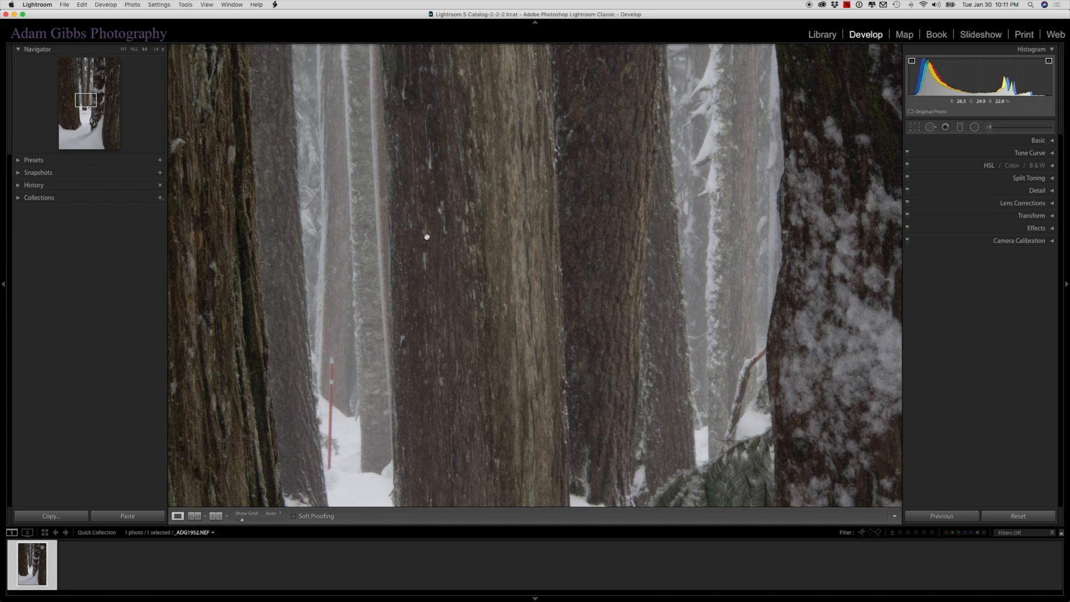
{"action": "left_click", "coordinate": [487, 232]}
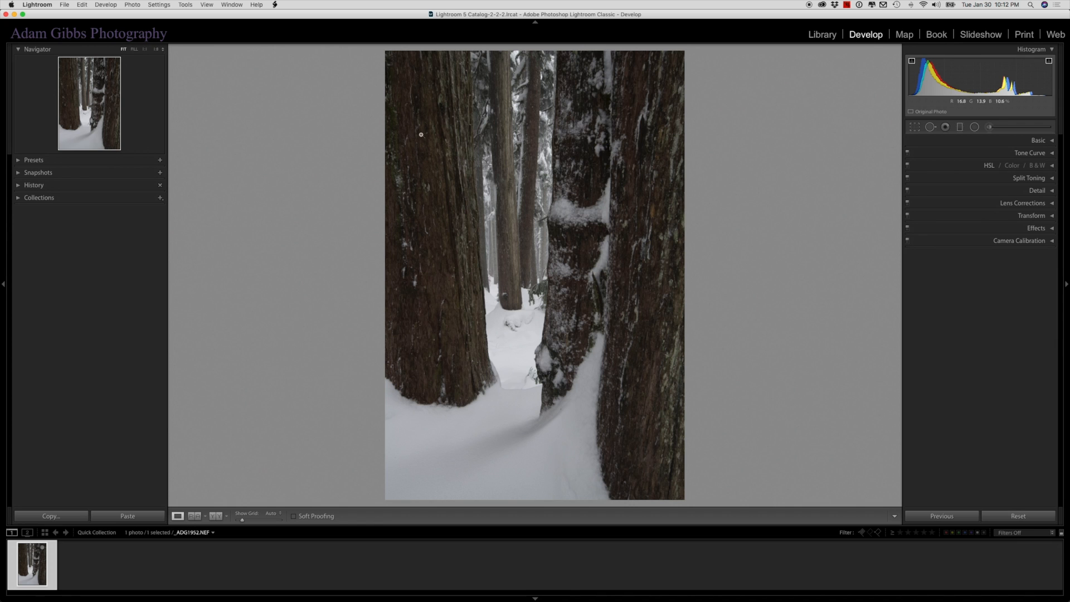
{"action": "left_click", "coordinate": [460, 246]}
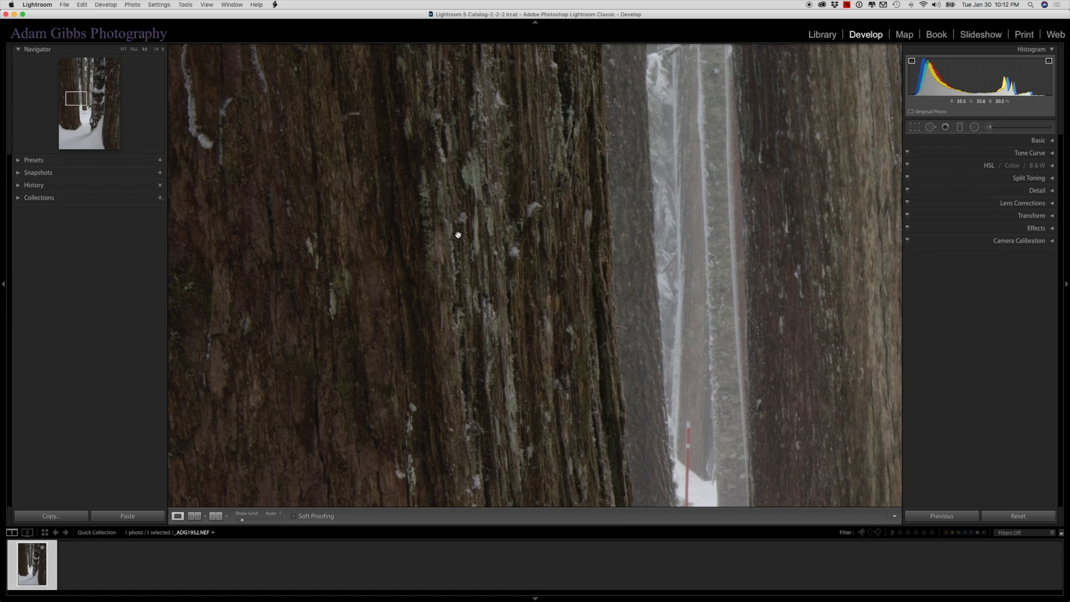
{"action": "left_click", "coordinate": [435, 317]}
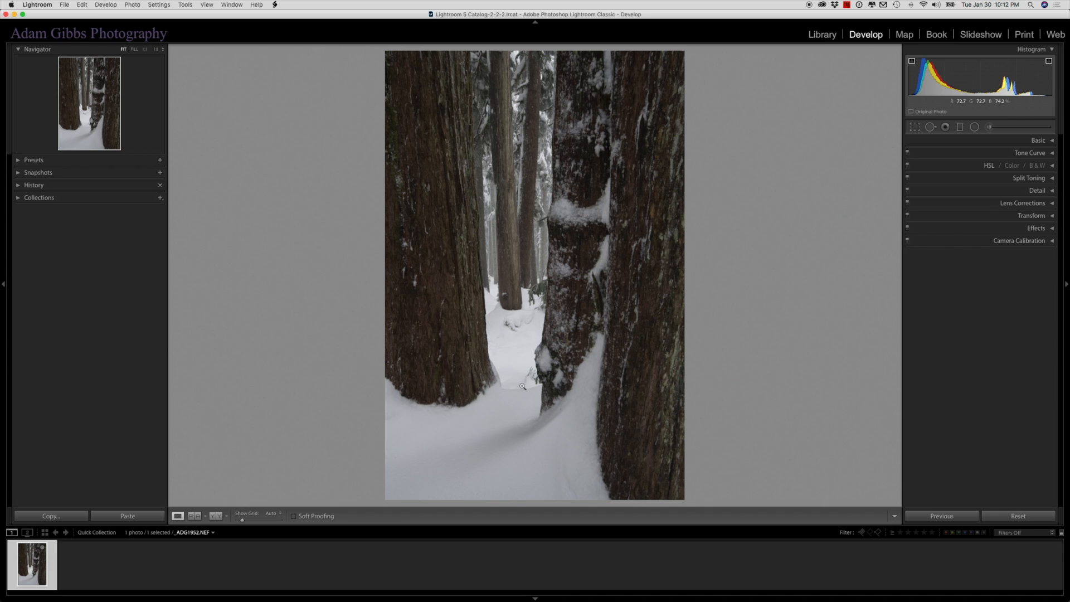
Step: Examine the detail in the foreground snow, the bright snow between the trunks and the snow-speckled trunk at full magnification
{"action": "left_click", "coordinate": [493, 416]}
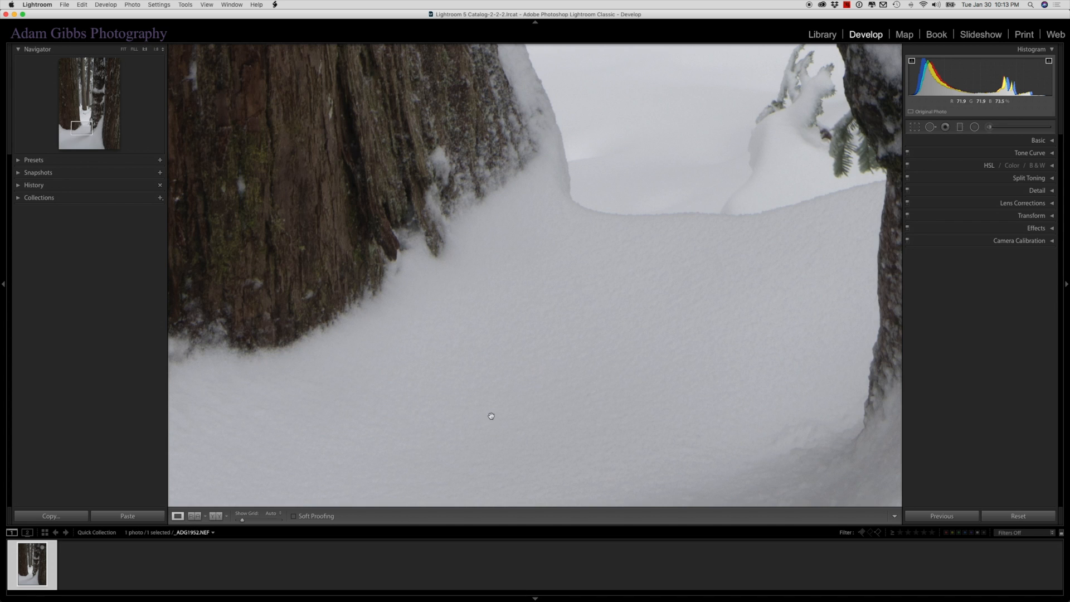
{"action": "left_click_drag", "start_coordinate": [476, 408], "coordinate": [504, 303]}
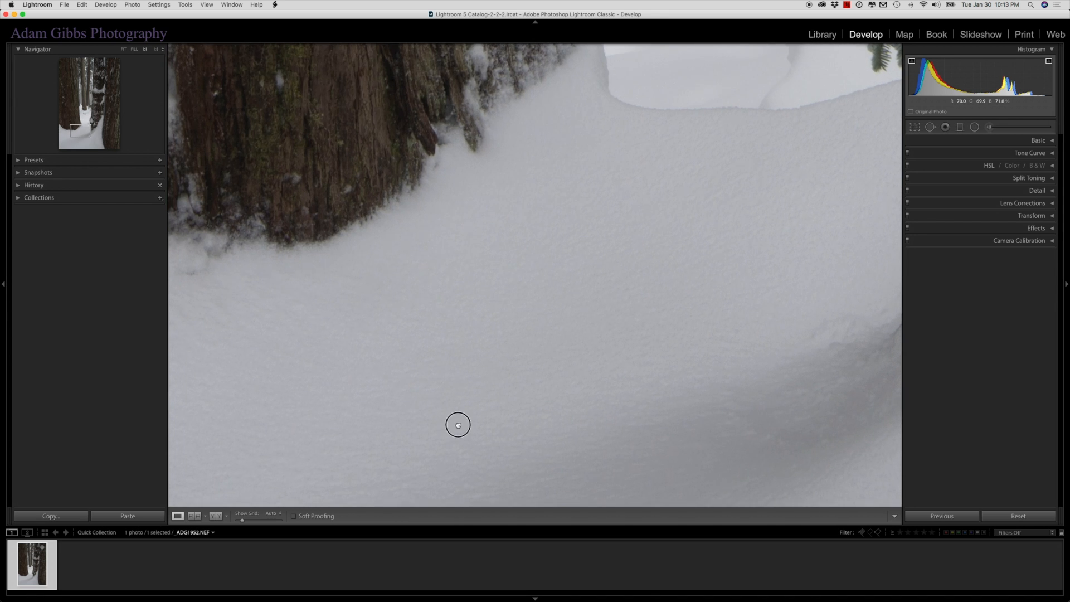
{"action": "left_click_drag", "start_coordinate": [456, 423], "coordinate": [584, 320]}
{"action": "left_click_drag", "start_coordinate": [668, 399], "coordinate": [544, 328]}
{"action": "left_click_drag", "start_coordinate": [659, 399], "coordinate": [641, 491]}
{"action": "left_click_drag", "start_coordinate": [542, 329], "coordinate": [601, 484]}
{"action": "left_click_drag", "start_coordinate": [570, 169], "coordinate": [531, 376]}
{"action": "left_click_drag", "start_coordinate": [548, 229], "coordinate": [580, 324]}
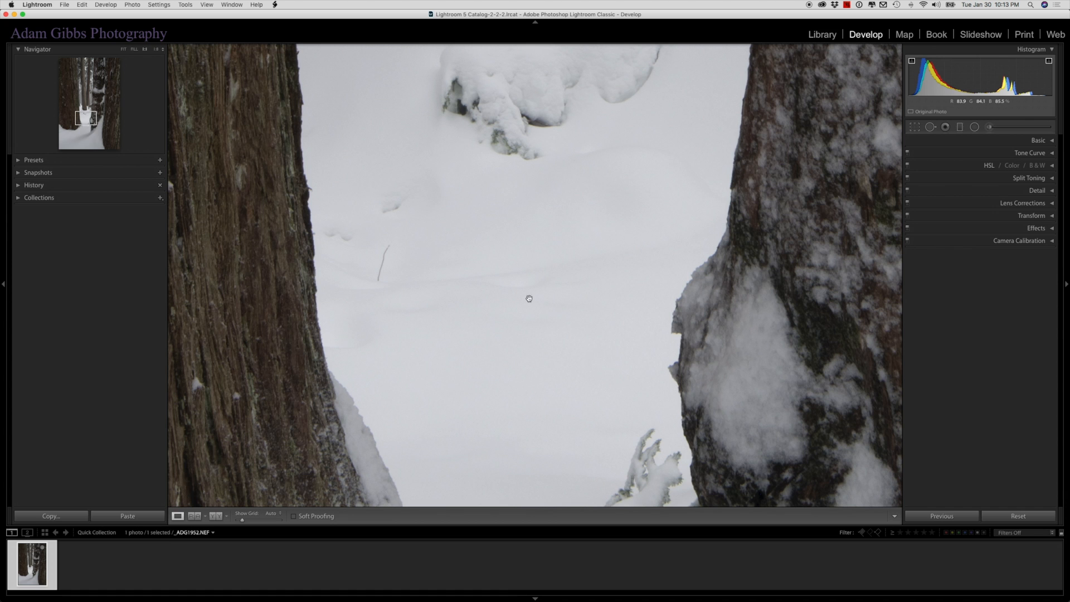
{"action": "left_click_drag", "start_coordinate": [431, 250], "coordinate": [476, 301]}
{"action": "left_click_drag", "start_coordinate": [516, 243], "coordinate": [458, 307]}
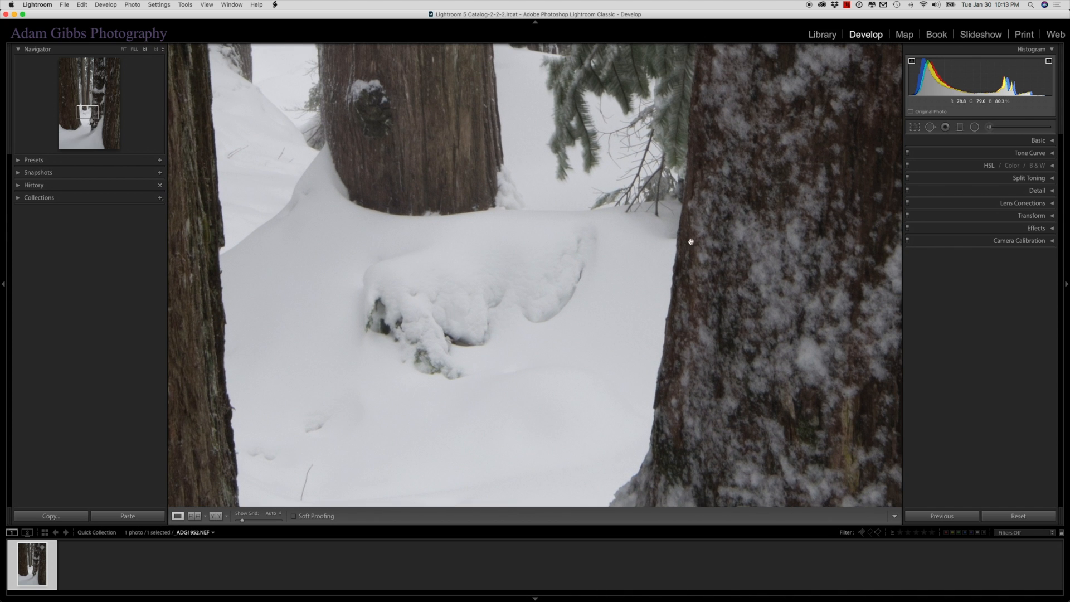
{"action": "left_click_drag", "start_coordinate": [793, 105], "coordinate": [679, 248]}
{"action": "left_click_drag", "start_coordinate": [712, 176], "coordinate": [671, 231]}
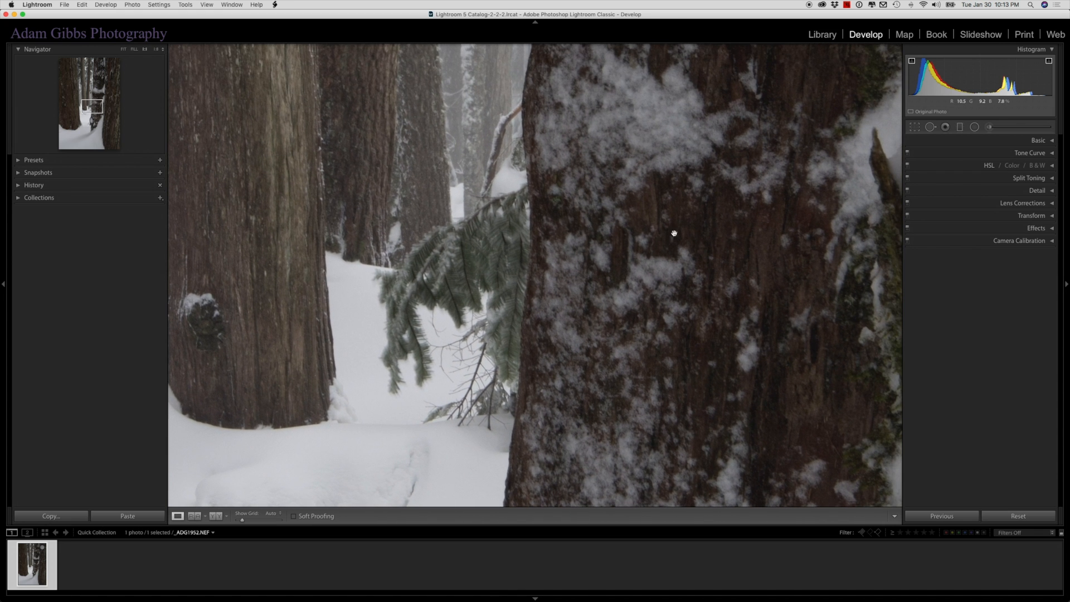
Step: Examine the evergreen branch and the trunks around it up close, comparing them with the whole photo
{"action": "left_click_drag", "start_coordinate": [446, 247], "coordinate": [449, 206]}
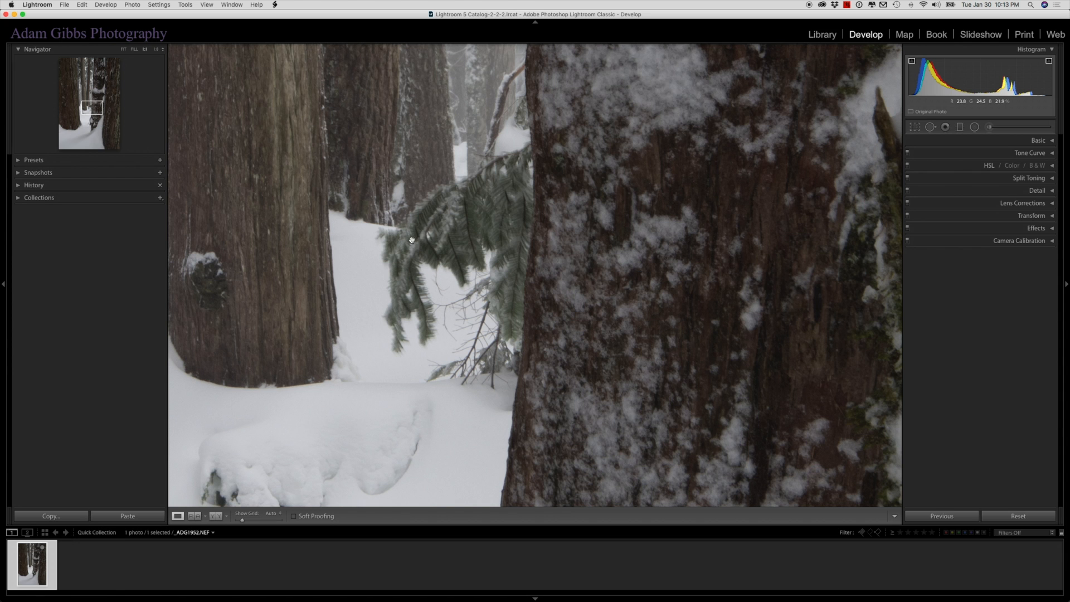
{"action": "left_click", "coordinate": [550, 235]}
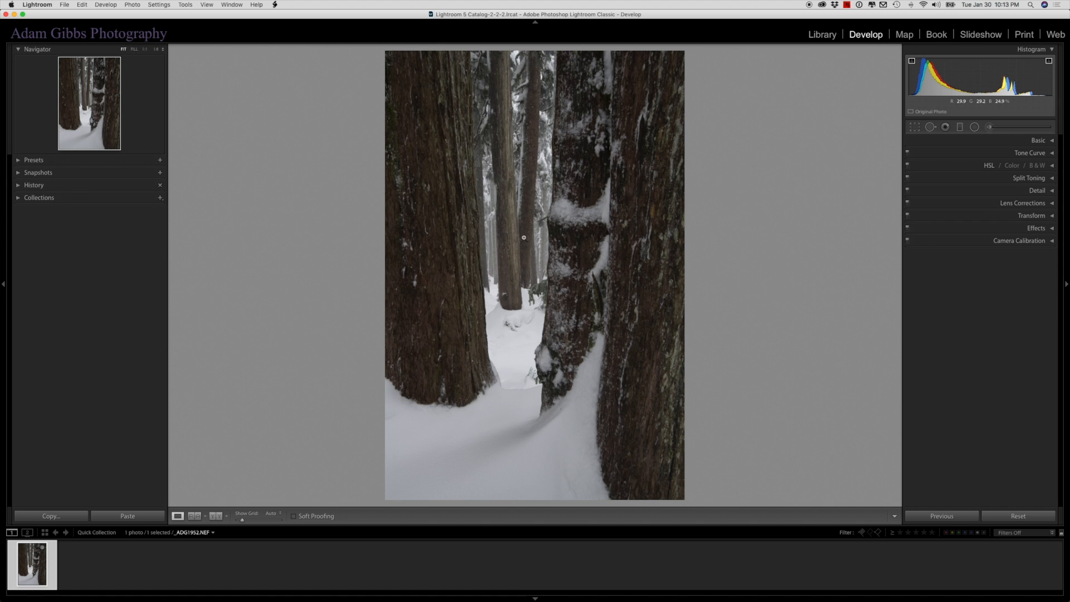
{"action": "left_click", "coordinate": [540, 289]}
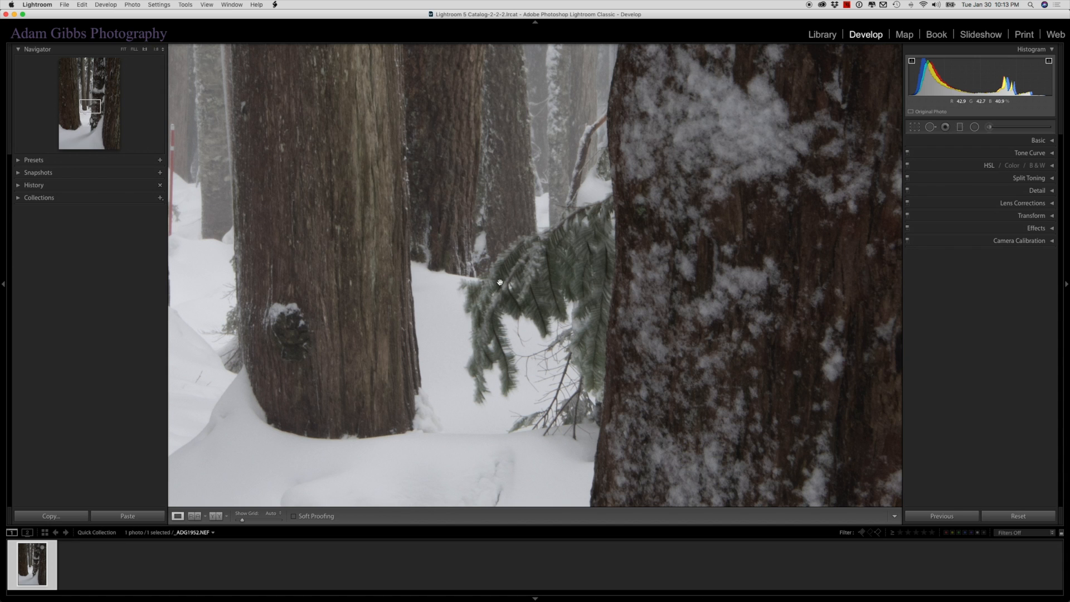
{"action": "left_click", "coordinate": [354, 269]}
{"action": "left_click", "coordinate": [373, 261]}
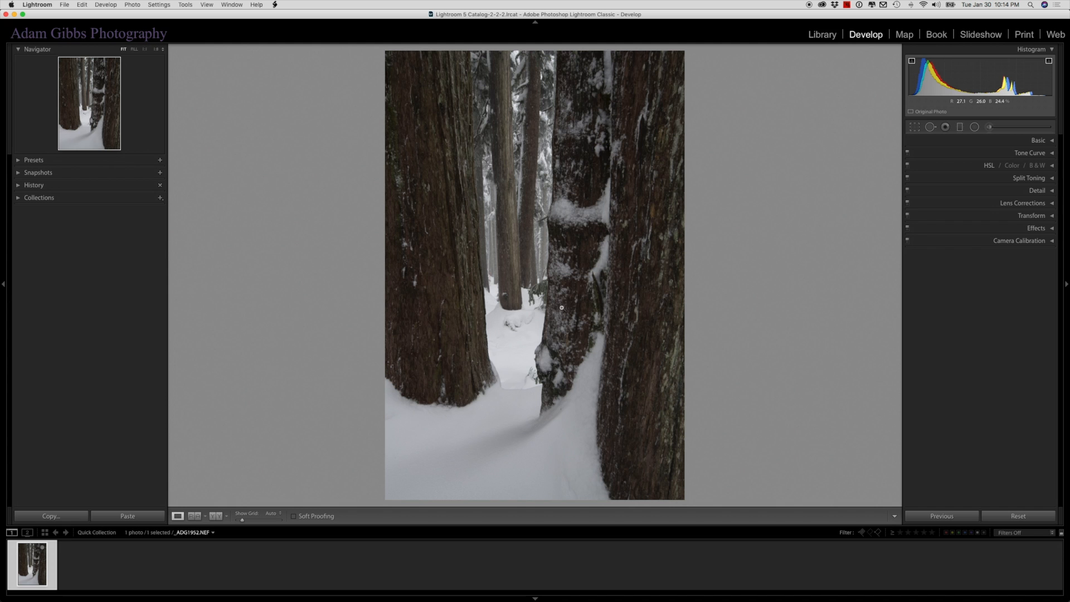
{"action": "left_click", "coordinate": [539, 292]}
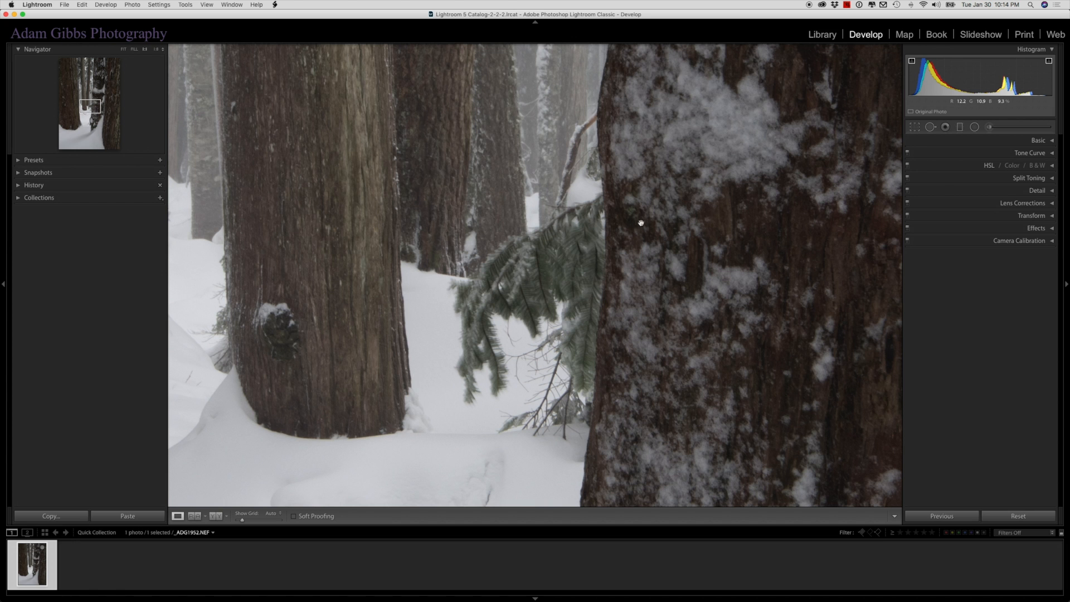
{"action": "left_click", "coordinate": [667, 155]}
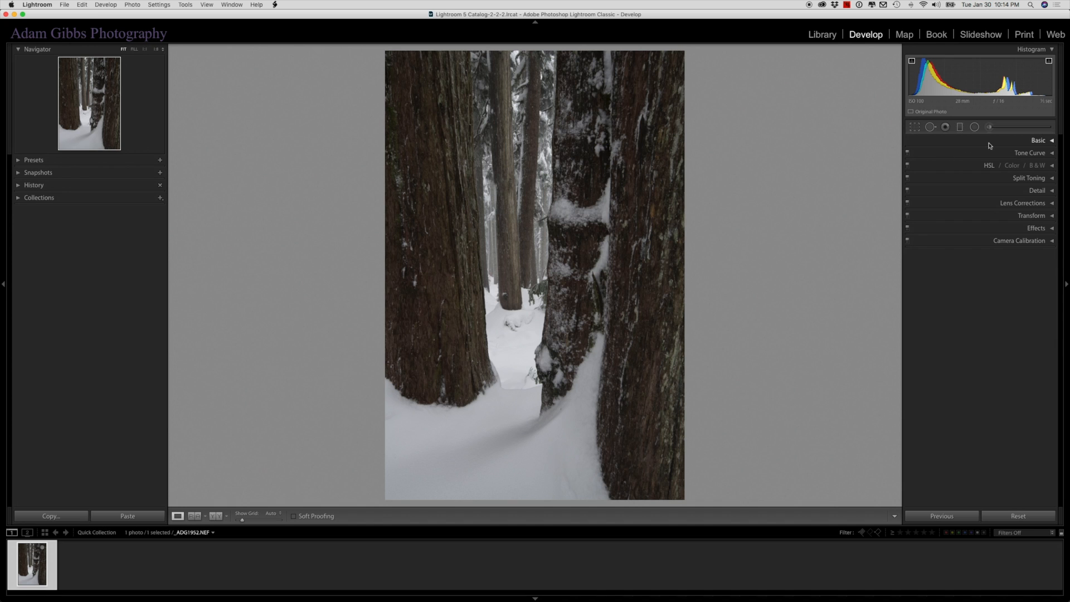
Step: Adjust the photo's white balance to a temperature of 6,107 and a tint of 0
{"action": "left_click", "coordinate": [1052, 141]}
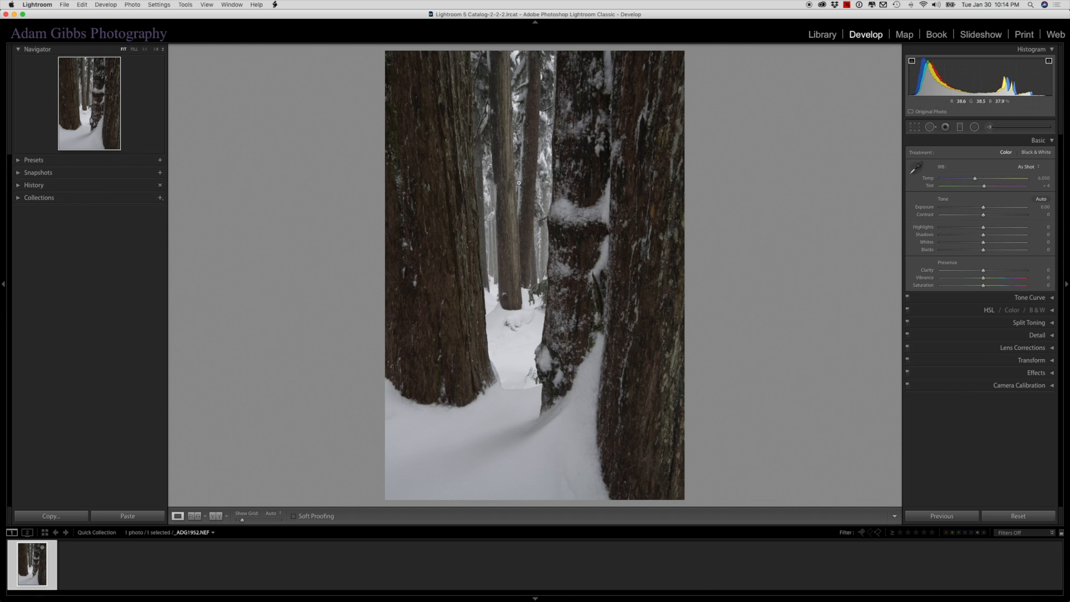
{"action": "left_click_drag", "start_coordinate": [975, 178], "coordinate": [977, 181]}
{"action": "left_click_drag", "start_coordinate": [977, 179], "coordinate": [976, 182]}
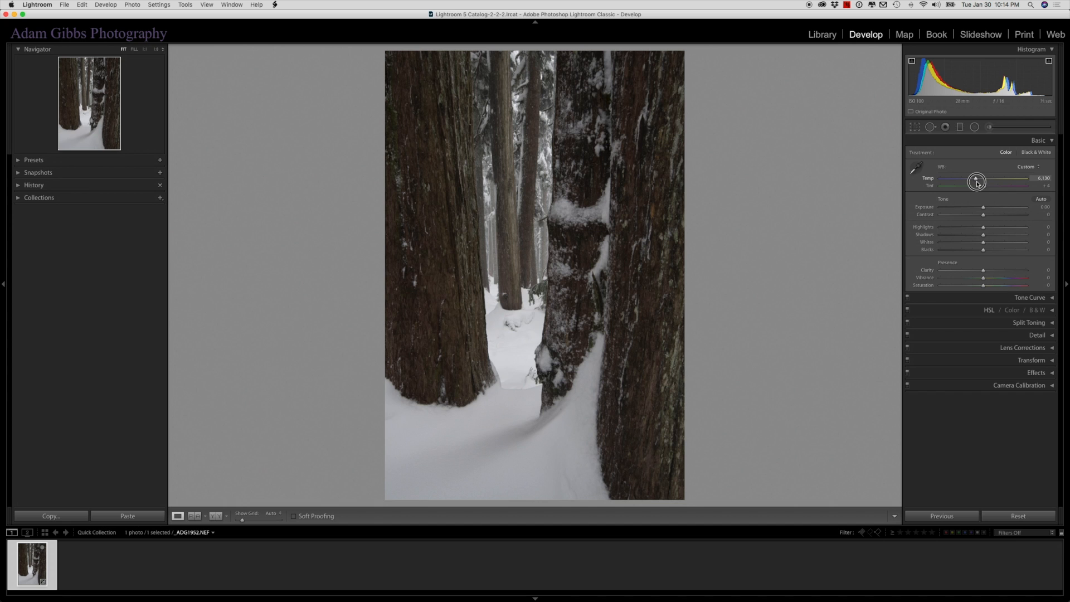
{"action": "left_click_drag", "start_coordinate": [977, 184], "coordinate": [977, 183]}
{"action": "left_click_drag", "start_coordinate": [984, 187], "coordinate": [983, 187]}
{"action": "left_click", "coordinate": [1052, 141]}
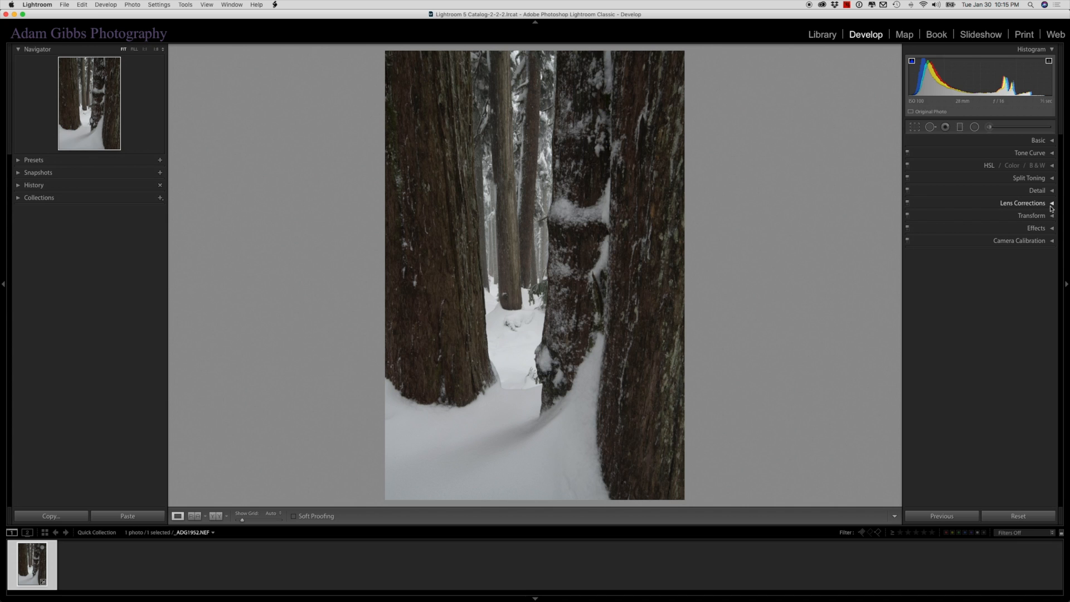
Step: Check the upper branches for fringing, remove chromatic aberration and enable profile corrections for the Nikon 16-35mm lens
{"action": "left_click", "coordinate": [1052, 203]}
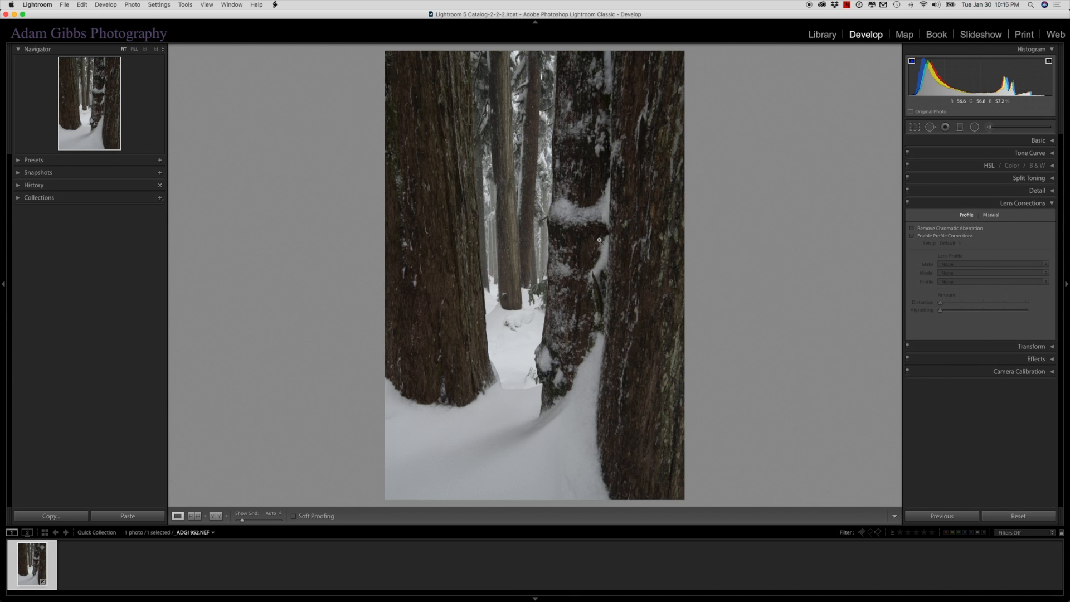
{"action": "left_click", "coordinate": [494, 80]}
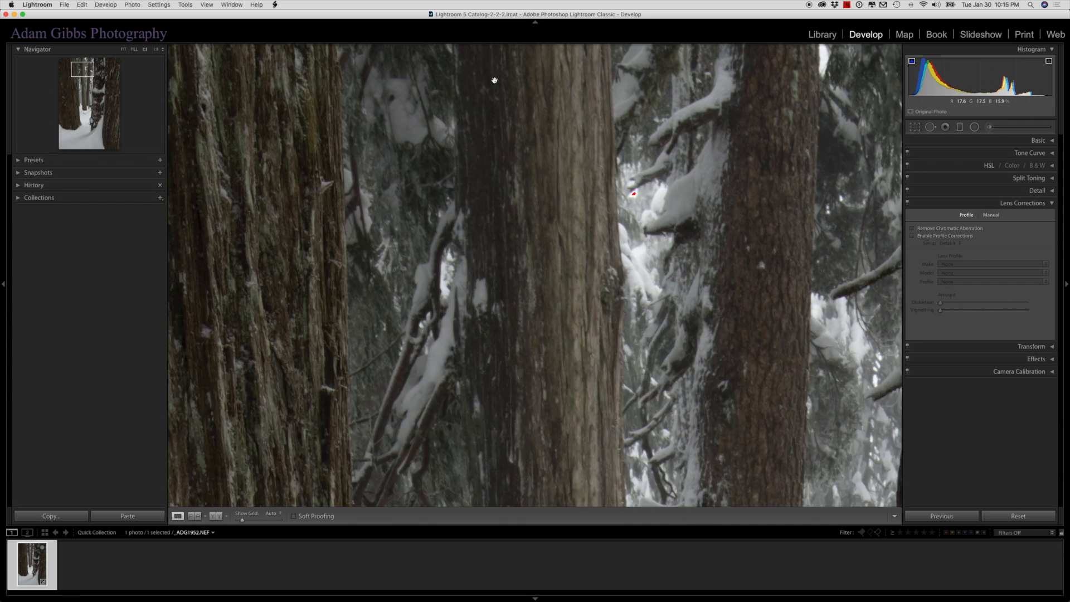
{"action": "left_click_drag", "start_coordinate": [554, 92], "coordinate": [496, 322]}
{"action": "left_click_drag", "start_coordinate": [519, 174], "coordinate": [492, 284]}
{"action": "left_click_drag", "start_coordinate": [726, 261], "coordinate": [500, 248]}
{"action": "left_click_drag", "start_coordinate": [647, 265], "coordinate": [534, 270]}
{"action": "left_click_drag", "start_coordinate": [392, 274], "coordinate": [545, 201]}
{"action": "left_click", "coordinate": [541, 210]}
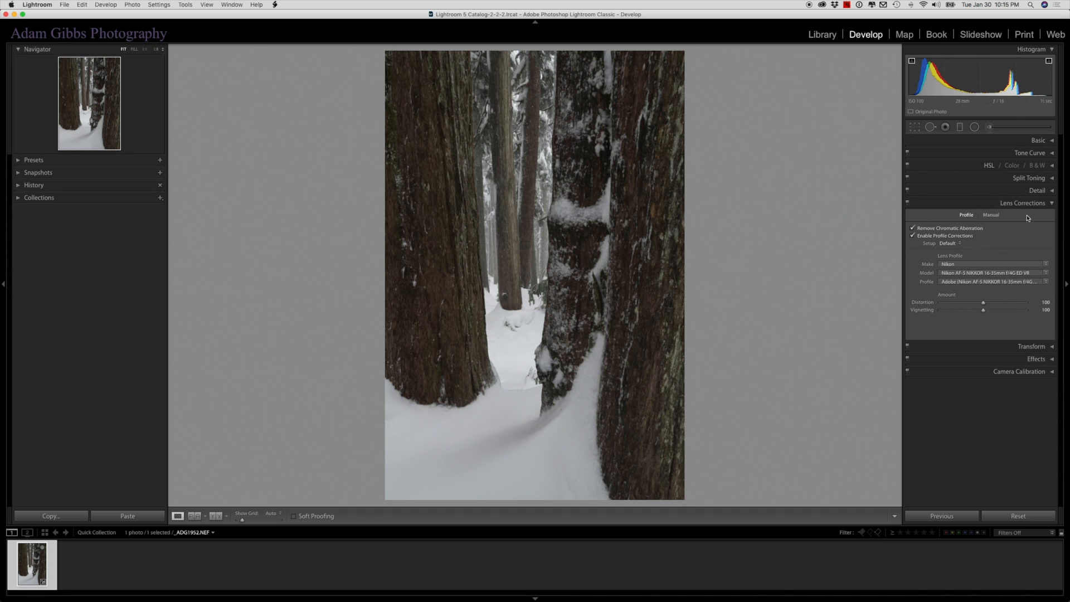
{"action": "left_click", "coordinate": [1052, 205]}
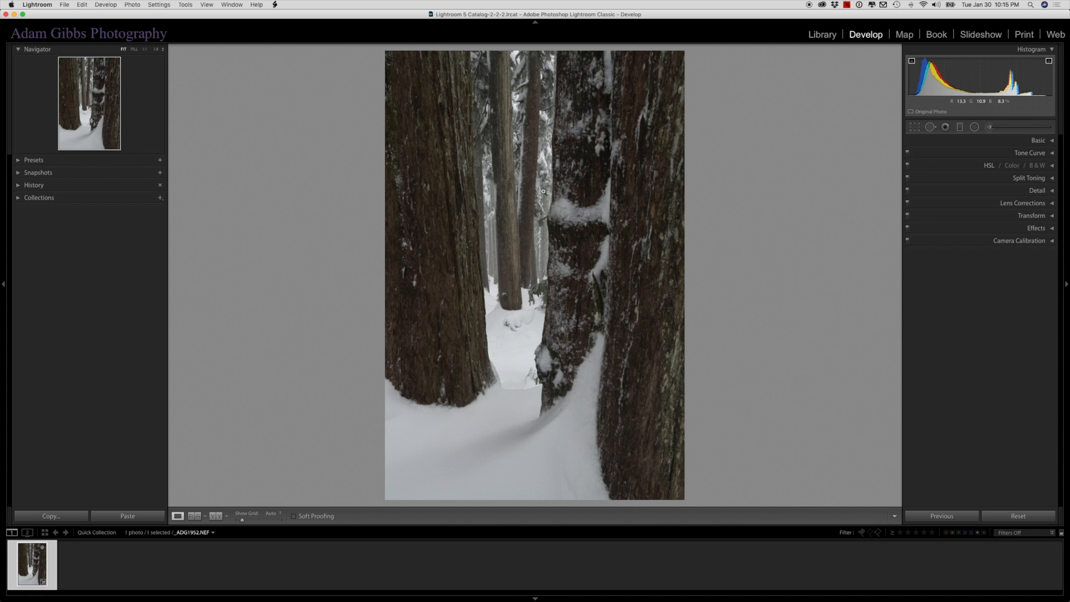
Step: Check the clipped snow highlights among the upper branches and set Highlights to -13 and Whites to -21
{"action": "left_click", "coordinate": [539, 156]}
{"action": "left_click_drag", "start_coordinate": [521, 132], "coordinate": [621, 352]}
{"action": "left_click_drag", "start_coordinate": [559, 163], "coordinate": [684, 374]}
{"action": "left_click_drag", "start_coordinate": [573, 227], "coordinate": [500, 308]}
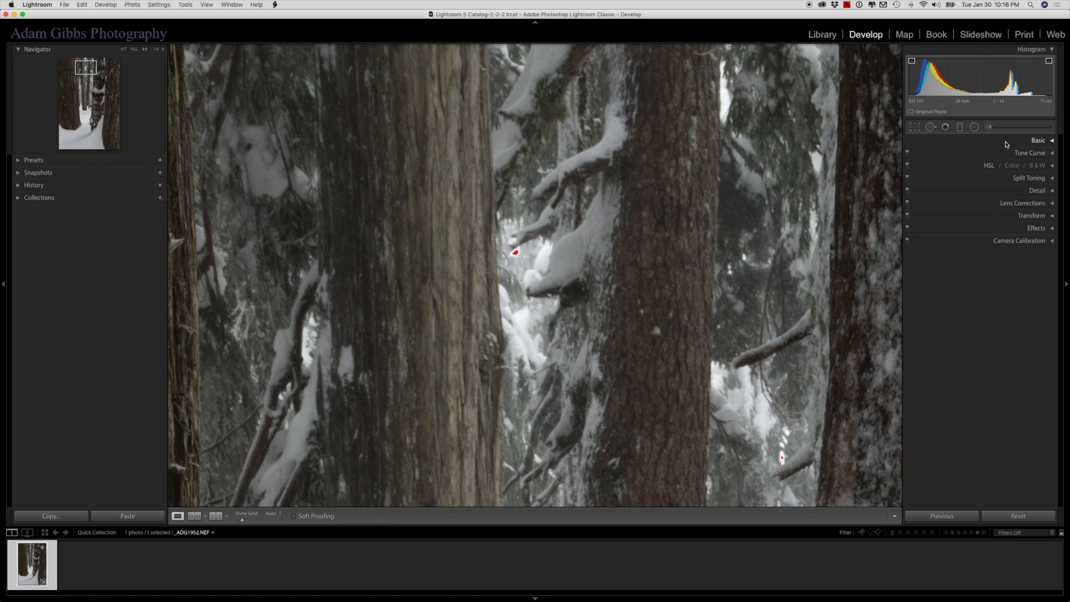
{"action": "left_click", "coordinate": [1051, 142]}
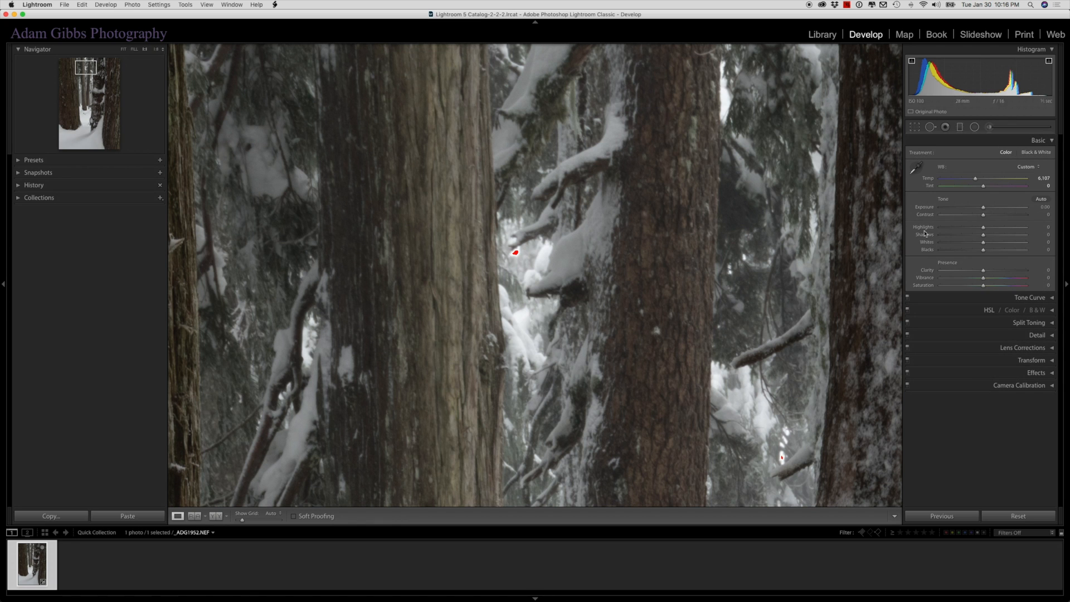
{"action": "left_click_drag", "start_coordinate": [976, 230], "coordinate": [974, 243]}
{"action": "left_click", "coordinate": [661, 200]}
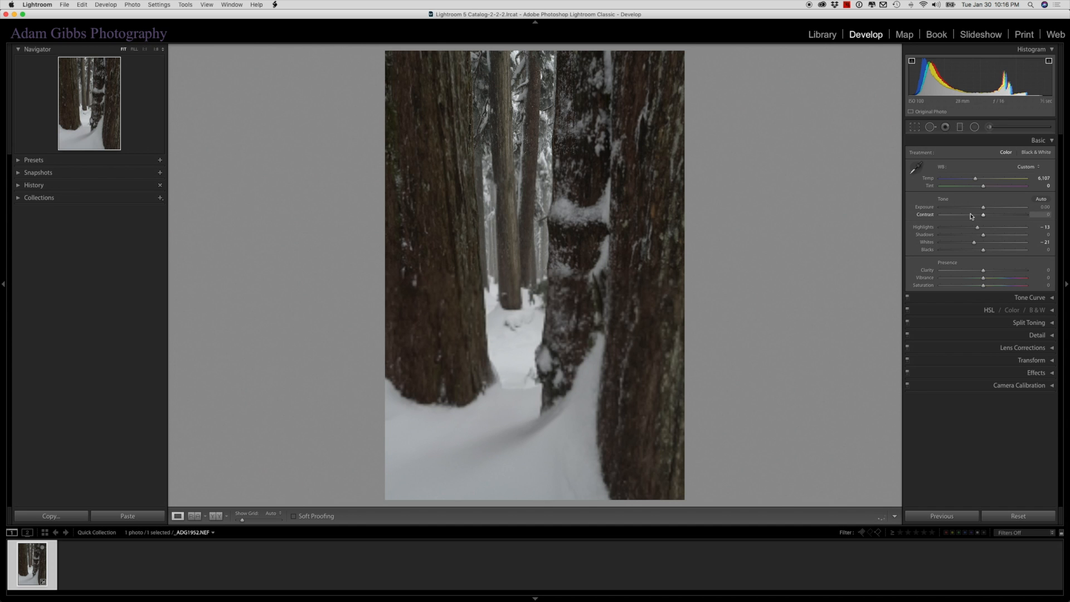
{"action": "left_click", "coordinate": [1052, 143]}
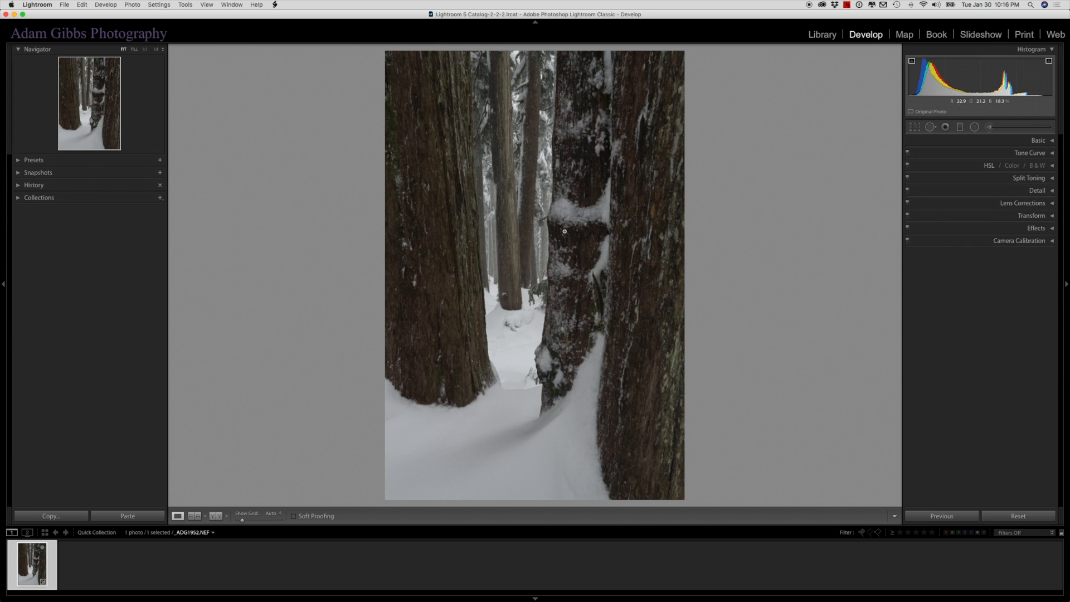
Step: Set the color noise reduction to 0 and check the bark and background trees up close
{"action": "left_click_drag", "start_coordinate": [453, 198], "coordinate": [517, 299]}
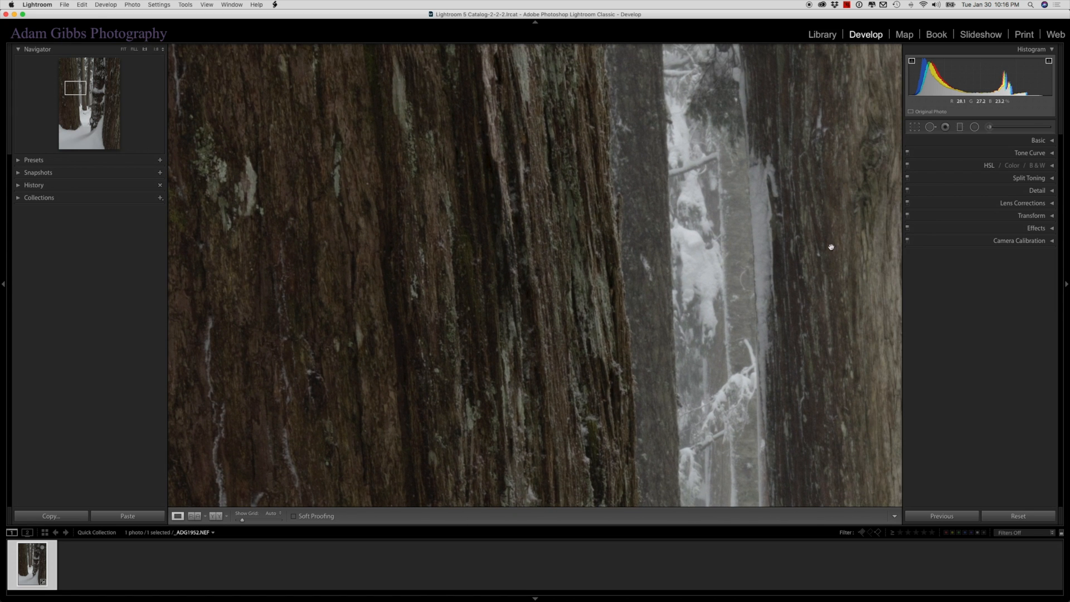
{"action": "left_click", "coordinate": [1053, 192]}
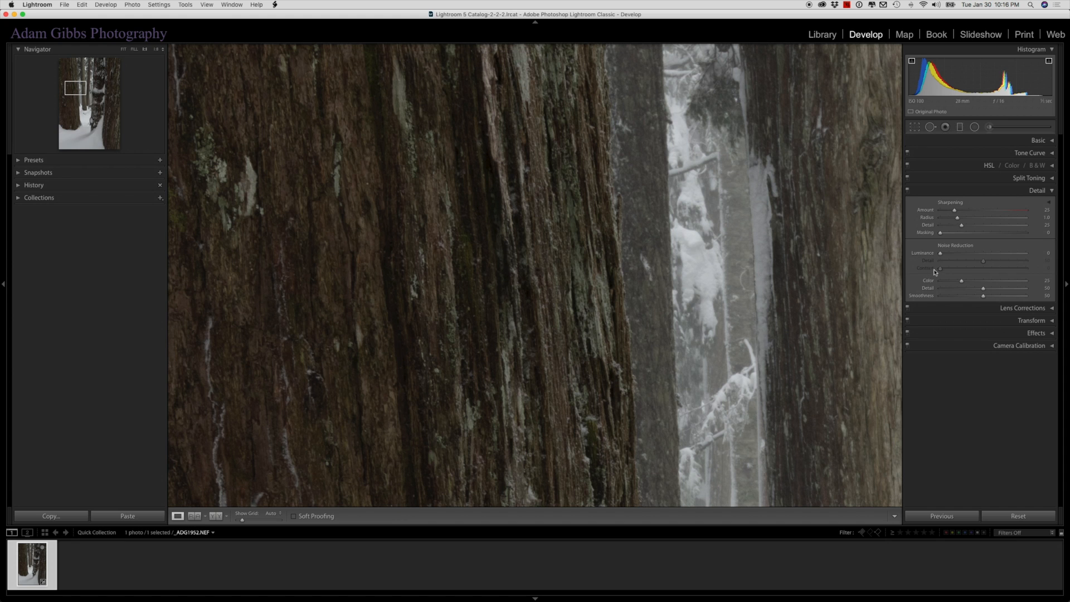
{"action": "left_click_drag", "start_coordinate": [960, 281], "coordinate": [935, 287]}
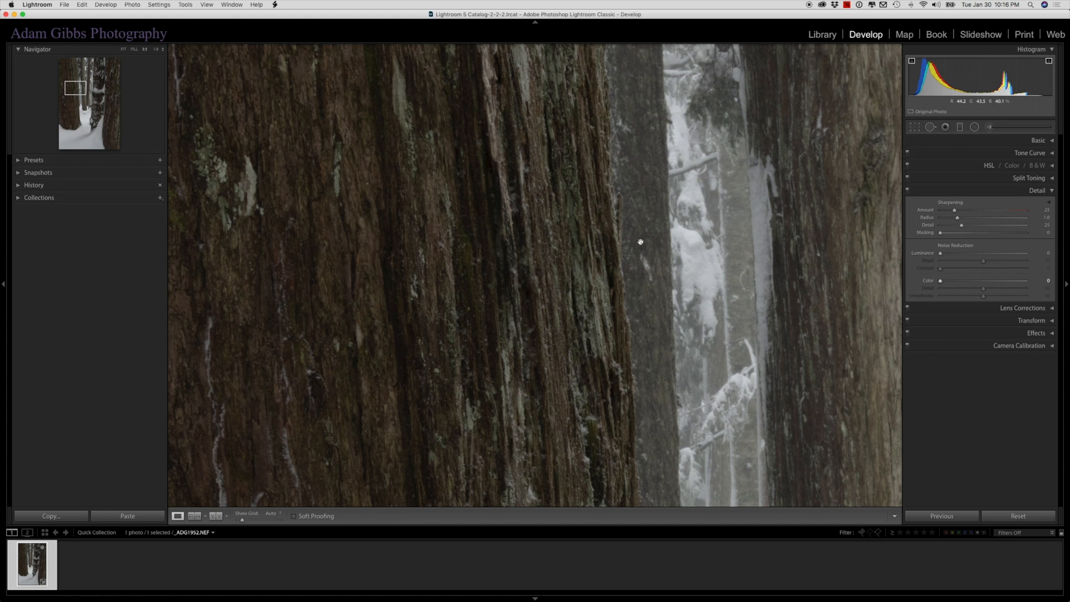
{"action": "left_click_drag", "start_coordinate": [766, 253], "coordinate": [706, 235]}
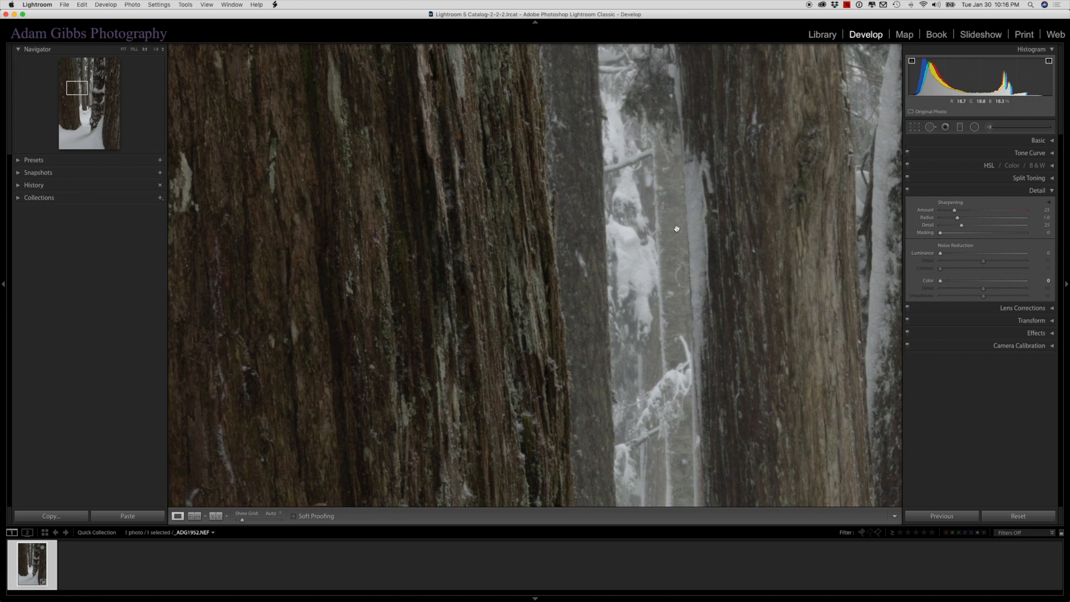
{"action": "left_click_drag", "start_coordinate": [540, 243], "coordinate": [588, 348]}
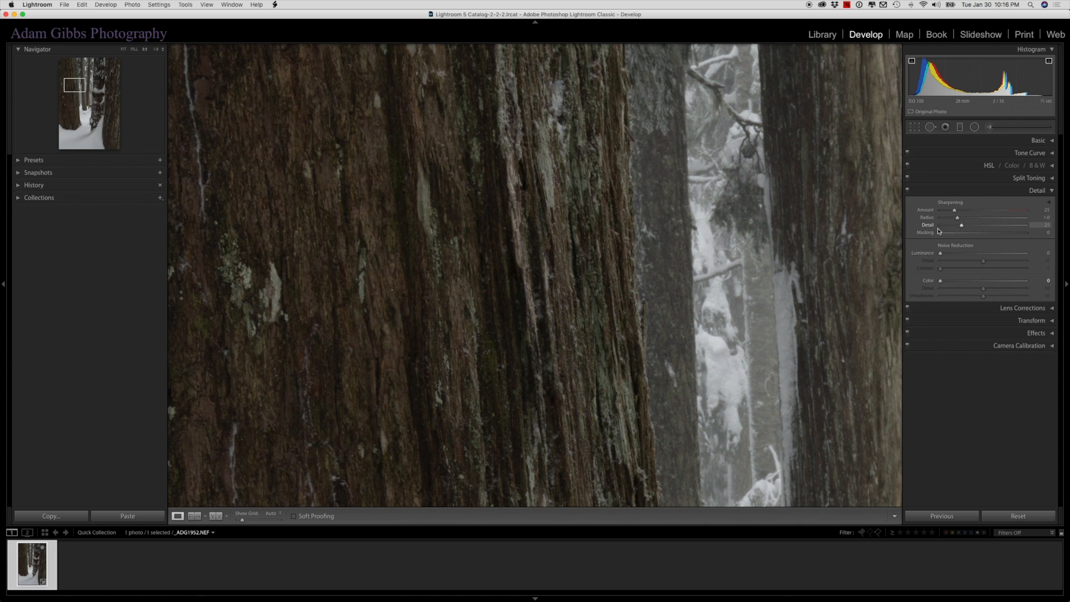
Step: Set the sharpening to Amount 30, Radius 0.5 and Detail 100, and inspect the bark and snow up close
{"action": "left_click_drag", "start_coordinate": [961, 225], "coordinate": [1038, 231]}
{"action": "mouse_move", "coordinate": [959, 221]}
{"action": "left_mouse_down"}
{"action": "mouse_move", "coordinate": [923, 223]}
{"action": "mouse_move", "coordinate": [969, 216]}
{"action": "mouse_move", "coordinate": [957, 215]}
{"action": "left_mouse_up"}
{"action": "left_click_drag", "start_coordinate": [799, 369], "coordinate": [541, 182]}
{"action": "left_click_drag", "start_coordinate": [641, 305], "coordinate": [511, 105]}
{"action": "left_click_drag", "start_coordinate": [666, 379], "coordinate": [649, 198]}
{"action": "left_click_drag", "start_coordinate": [616, 357], "coordinate": [692, 176]}
{"action": "left_click_drag", "start_coordinate": [635, 373], "coordinate": [559, 147]}
{"action": "left_click_drag", "start_coordinate": [591, 357], "coordinate": [581, 201]}
{"action": "left_click_drag", "start_coordinate": [583, 277], "coordinate": [588, 155]}
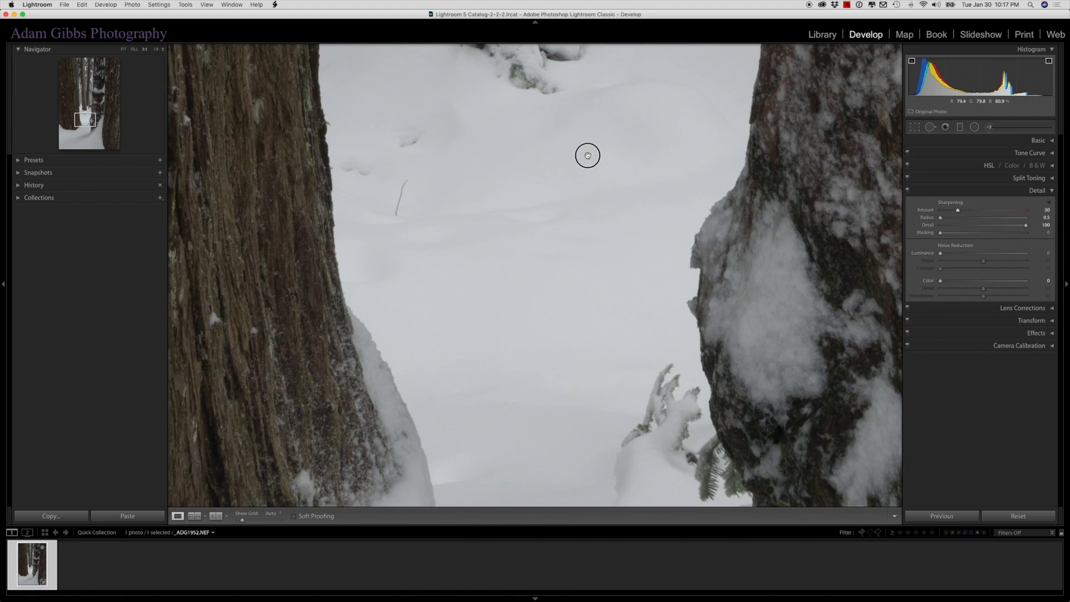
Step: Set the sharpening masking to 7 to protect the smooth snow, and check the photo up close and as a whole
{"action": "left_click_drag", "start_coordinate": [483, 211], "coordinate": [544, 263]}
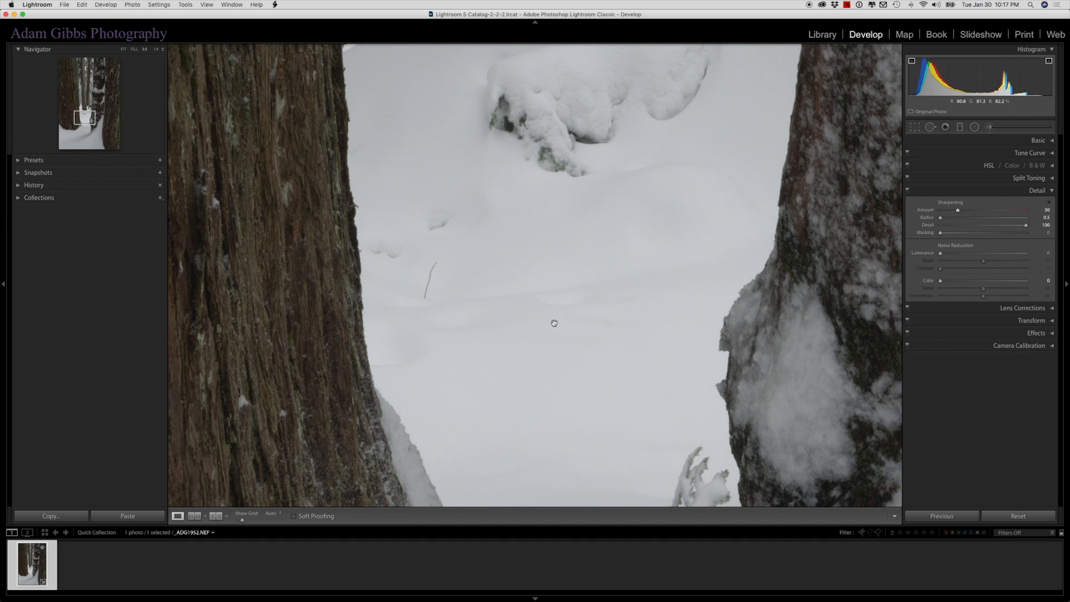
{"action": "key", "text": "alt"}
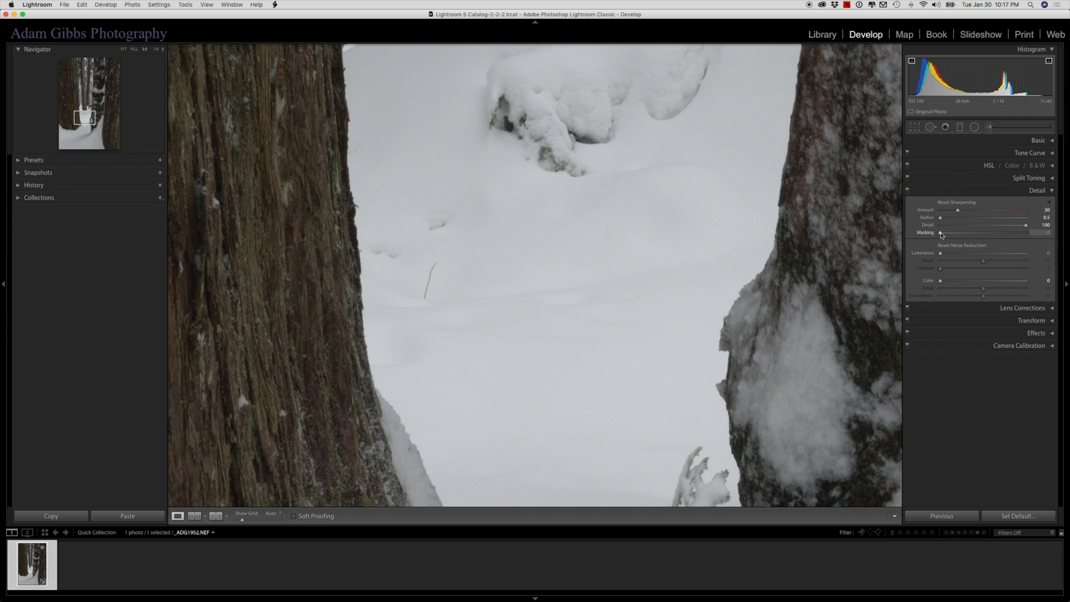
{"action": "left_click_drag", "start_coordinate": [942, 234], "coordinate": [947, 234]}
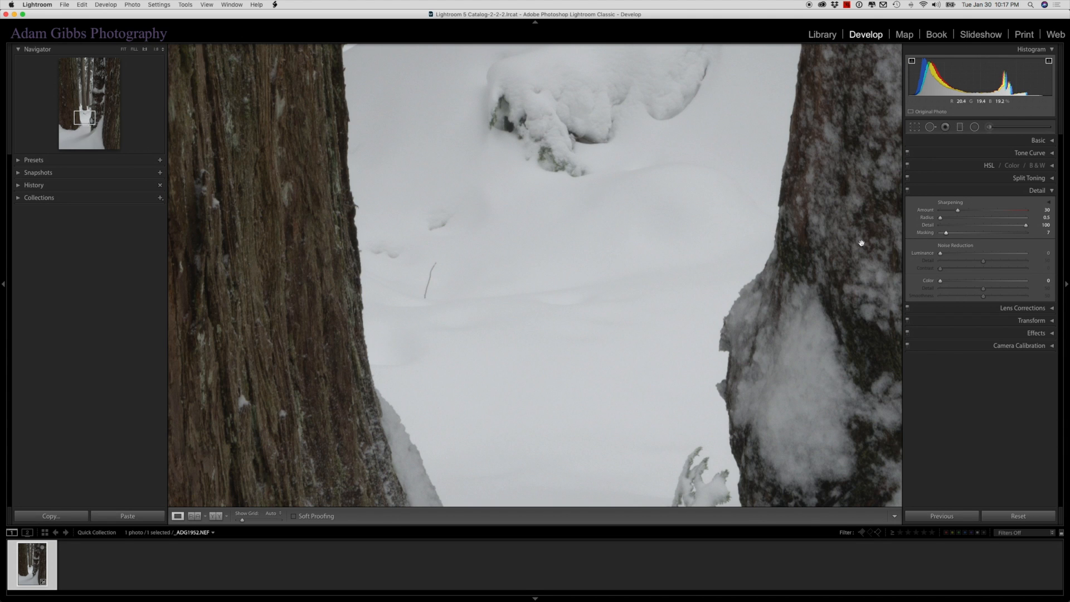
{"action": "left_click_drag", "start_coordinate": [860, 242], "coordinate": [789, 410]}
{"action": "left_click", "coordinate": [676, 315]}
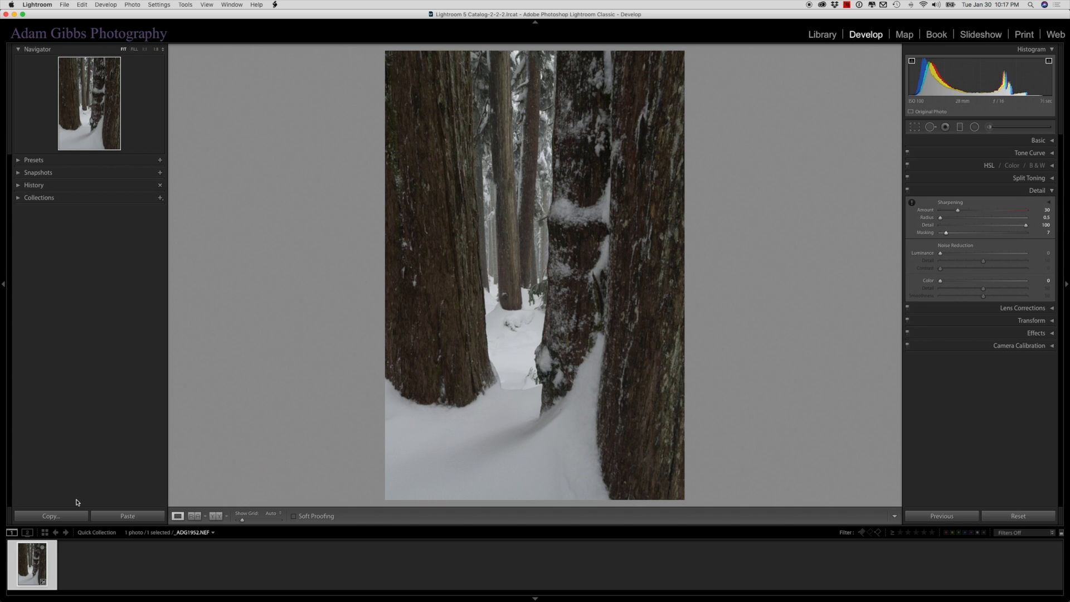
Step: Open the corrected photo for editing in Adobe Photoshop CC 2018
{"action": "right_click", "coordinate": [35, 568]}
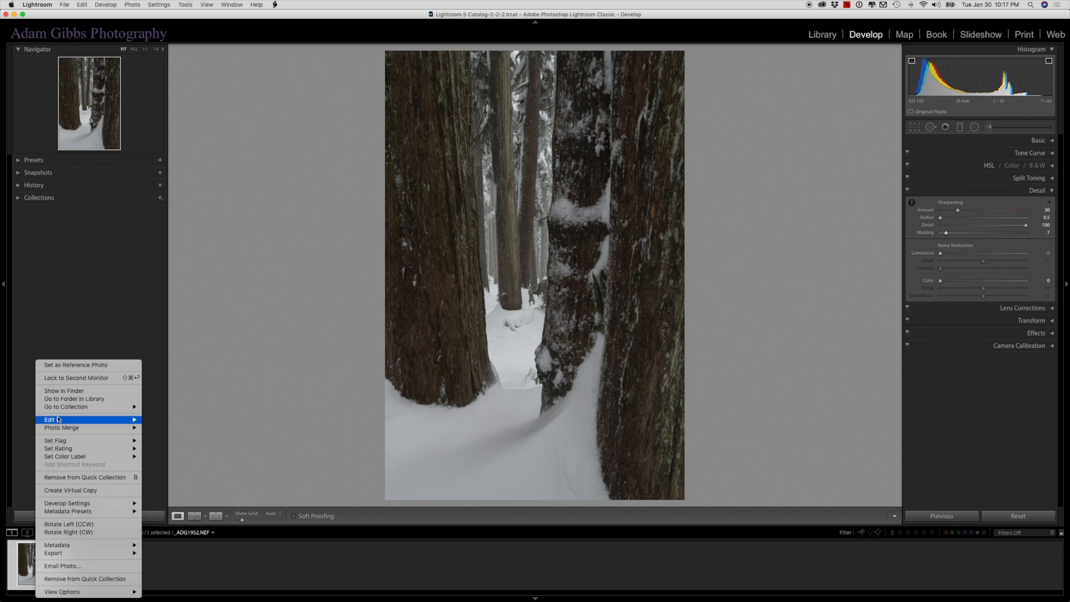
{"action": "mouse_move", "coordinate": [54, 420]}
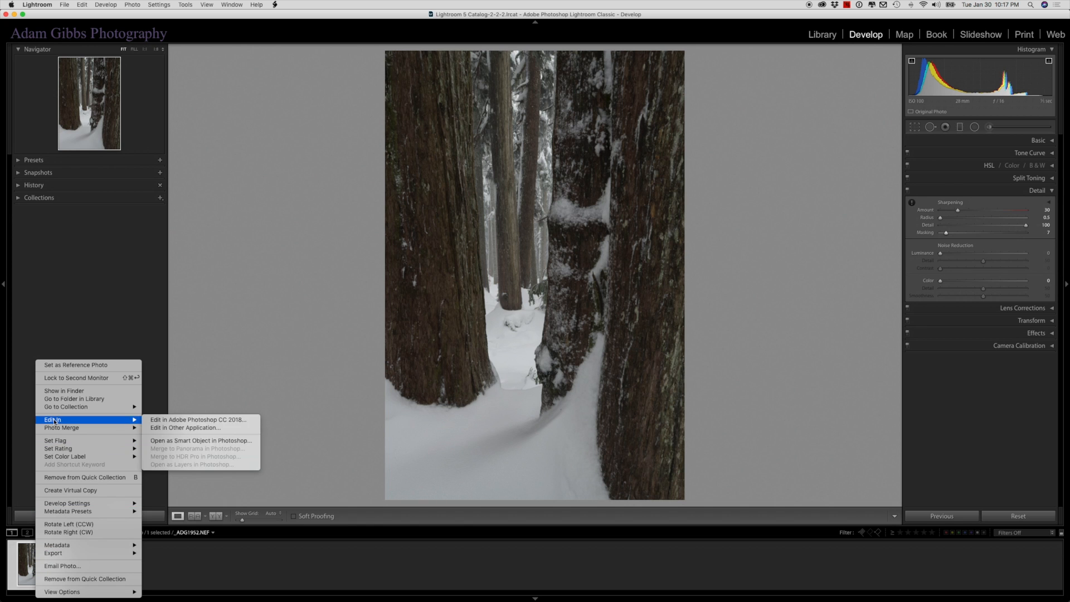
{"action": "left_click", "coordinate": [170, 421]}
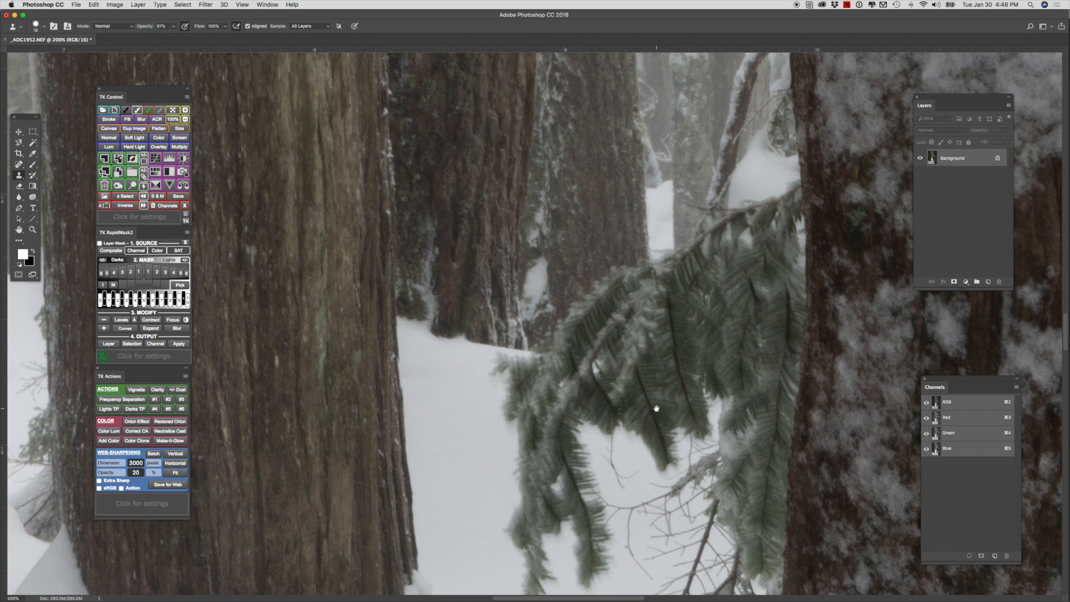
Step: Clone clean snow over the outermost hanging sprig of the evergreen branch in the gap between the trunks
{"action": "left_click_drag", "start_coordinate": [656, 408], "coordinate": [587, 336]}
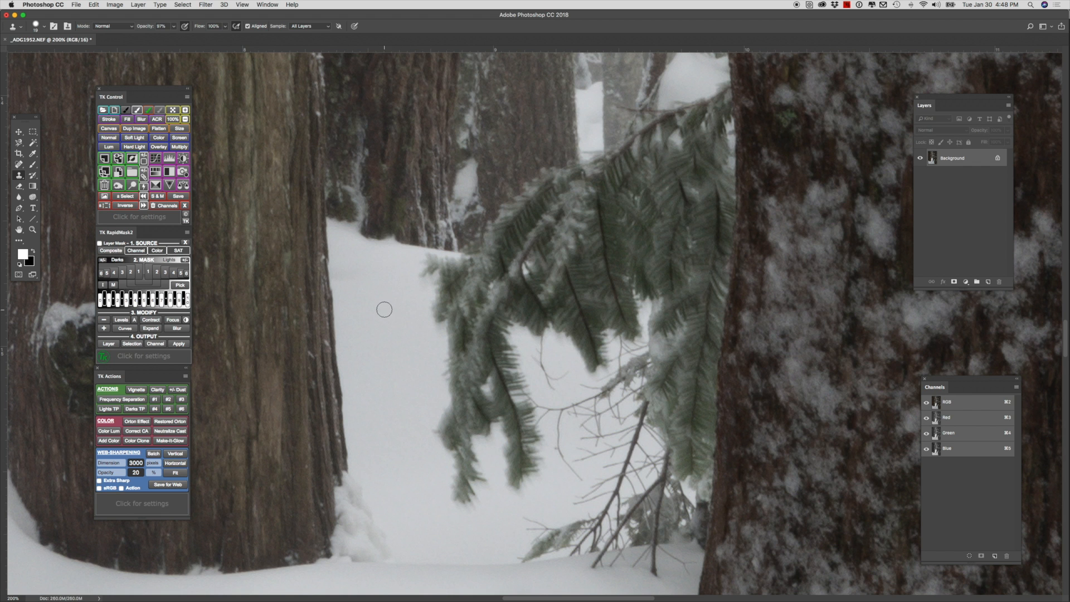
{"action": "mouse_move", "coordinate": [375, 293]}
{"action": "left_mouse_down"}
{"action": "mouse_move", "coordinate": [393, 298]}
{"action": "mouse_move", "coordinate": [384, 312]}
{"action": "mouse_move", "coordinate": [384, 265]}
{"action": "left_mouse_up"}
{"action": "left_click", "coordinate": [392, 286], "text": "alt"}
{"action": "mouse_move", "coordinate": [463, 353]}
{"action": "left_mouse_down"}
{"action": "mouse_move", "coordinate": [468, 380]}
{"action": "mouse_move", "coordinate": [454, 441]}
{"action": "mouse_move", "coordinate": [472, 402]}
{"action": "left_mouse_up"}
{"action": "mouse_move", "coordinate": [433, 295]}
{"action": "left_mouse_down"}
{"action": "mouse_move", "coordinate": [477, 311]}
{"action": "mouse_move", "coordinate": [485, 349]}
{"action": "mouse_move", "coordinate": [492, 406]}
{"action": "mouse_move", "coordinate": [483, 419]}
{"action": "mouse_move", "coordinate": [460, 411]}
{"action": "left_mouse_up"}
Step: Clone snow over the leftover sprig tip, the lower part of the next sprig and the outer low twigs
{"action": "left_click", "coordinate": [397, 326], "text": "alt"}
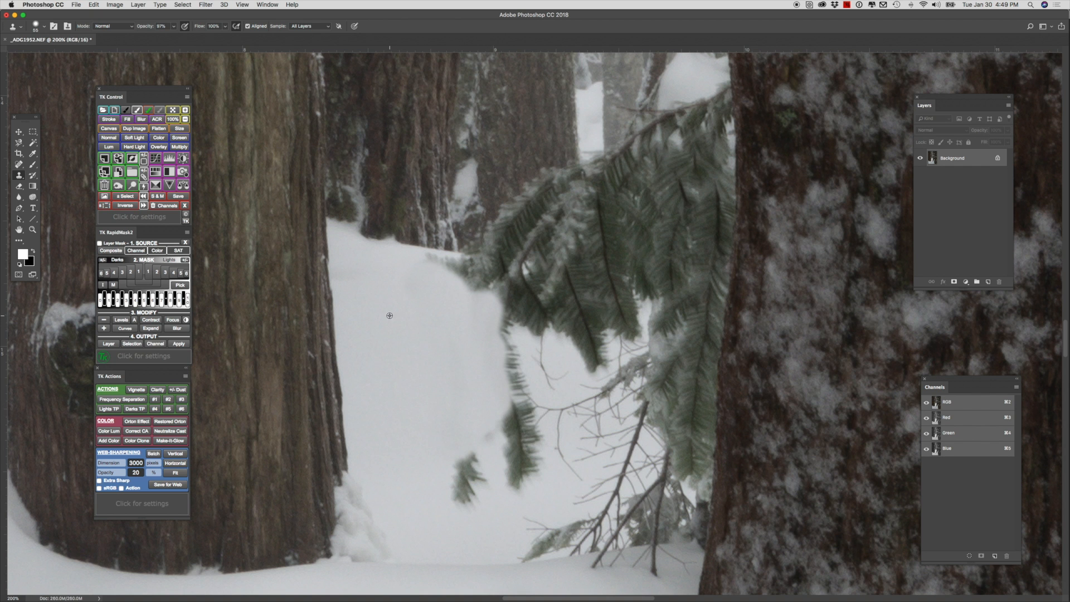
{"action": "mouse_move", "coordinate": [461, 471]}
{"action": "left_mouse_down"}
{"action": "mouse_move", "coordinate": [460, 487]}
{"action": "mouse_move", "coordinate": [470, 466]}
{"action": "left_mouse_up"}
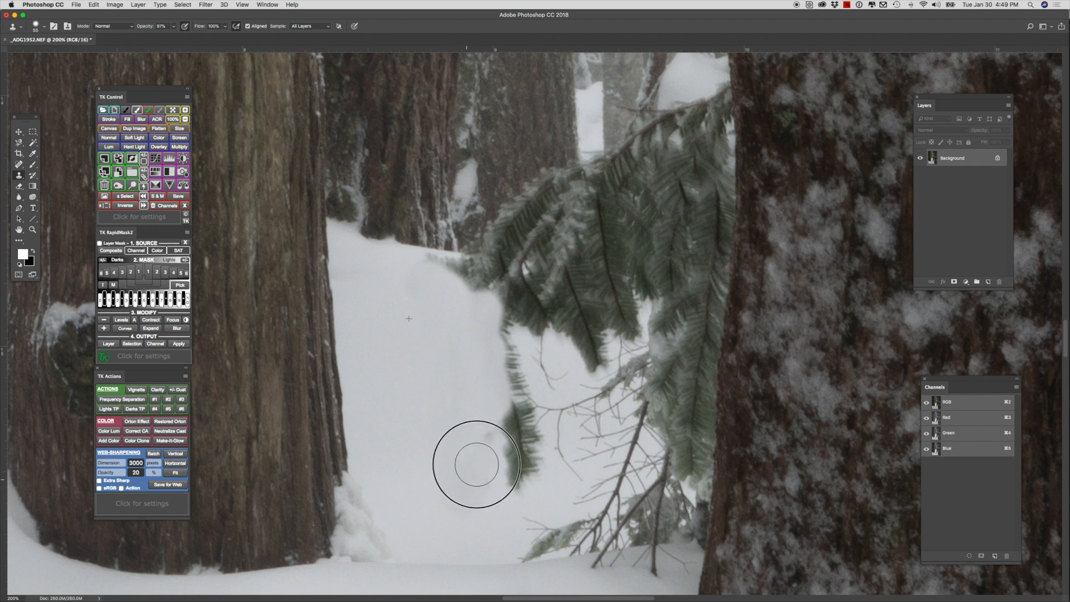
{"action": "mouse_move", "coordinate": [399, 481]}
{"action": "left_mouse_down"}
{"action": "mouse_move", "coordinate": [447, 497]}
{"action": "mouse_move", "coordinate": [462, 484]}
{"action": "mouse_move", "coordinate": [456, 464]}
{"action": "mouse_move", "coordinate": [469, 499]}
{"action": "left_mouse_up"}
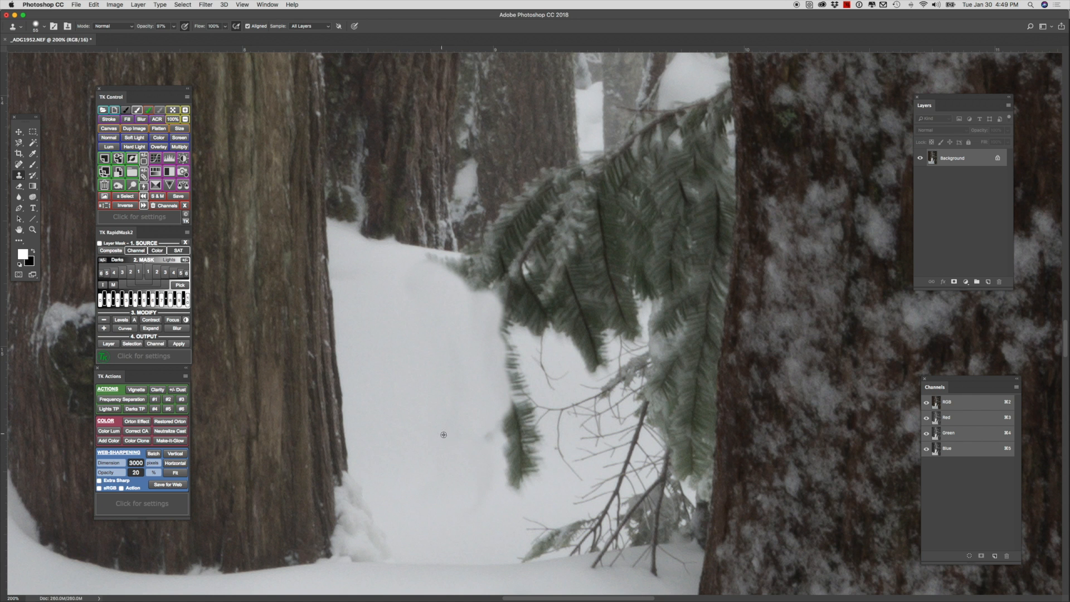
{"action": "left_click", "coordinate": [420, 421], "text": "alt"}
{"action": "mouse_move", "coordinate": [506, 464]}
{"action": "left_mouse_down"}
{"action": "mouse_move", "coordinate": [473, 487]}
{"action": "mouse_move", "coordinate": [516, 491]}
{"action": "mouse_move", "coordinate": [523, 446]}
{"action": "mouse_move", "coordinate": [499, 442]}
{"action": "mouse_move", "coordinate": [519, 416]}
{"action": "mouse_move", "coordinate": [495, 416]}
{"action": "left_mouse_up"}
{"action": "left_click", "coordinate": [439, 467], "text": "alt"}
{"action": "left_click", "coordinate": [442, 531], "text": "alt"}
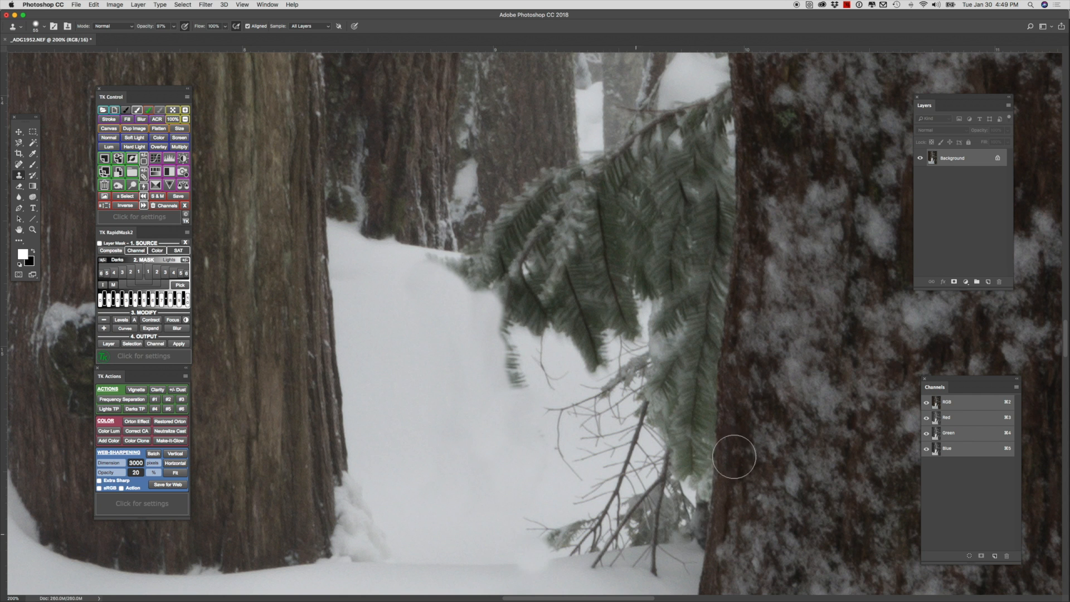
Step: Try a clone stroke on the pale background trunk above the evergreen branch and undo it
{"action": "left_click_drag", "start_coordinate": [790, 171], "coordinate": [778, 341]}
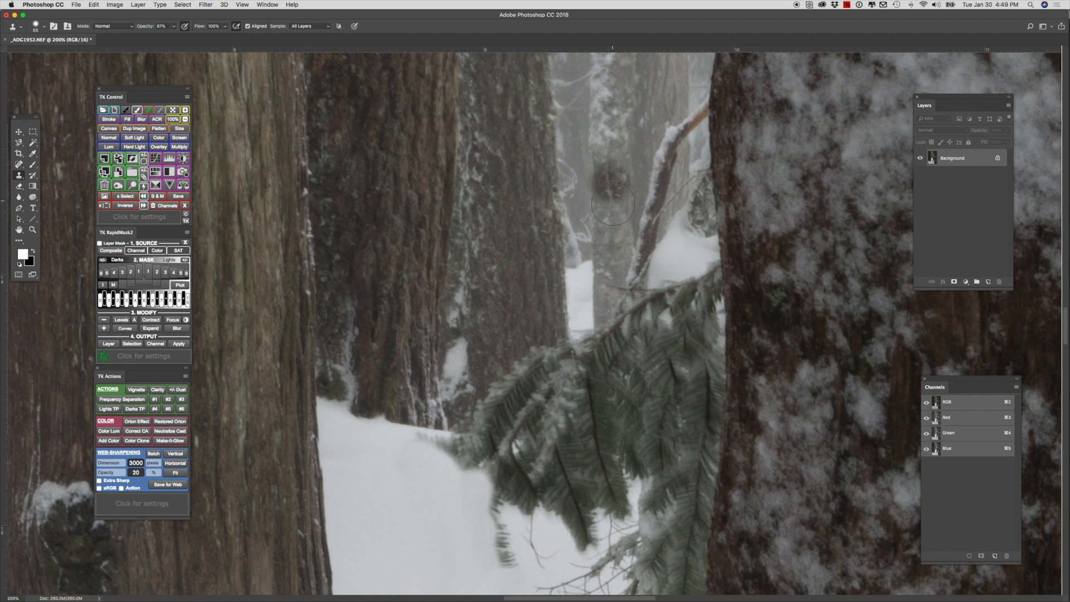
{"action": "mouse_move", "coordinate": [613, 212]}
{"action": "left_mouse_down"}
{"action": "mouse_move", "coordinate": [639, 235]}
{"action": "mouse_move", "coordinate": [646, 260]}
{"action": "left_mouse_up"}
{"action": "key", "text": "super+z"}
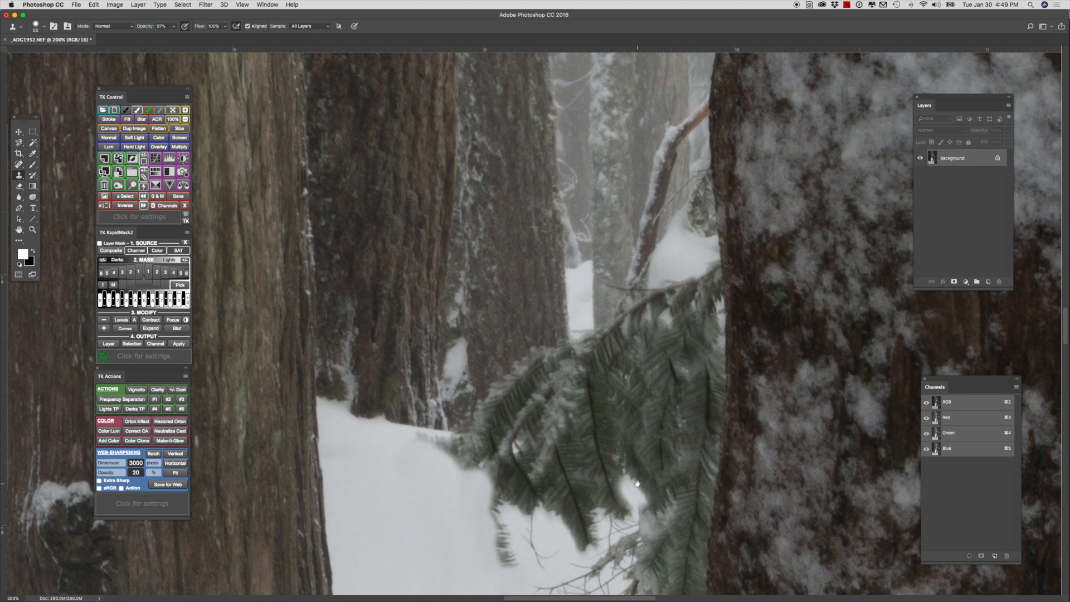
Step: Try cloning snow over the remaining sprig tip beside the twigs, undoing each attempt
{"action": "left_click_drag", "start_coordinate": [718, 504], "coordinate": [771, 231]}
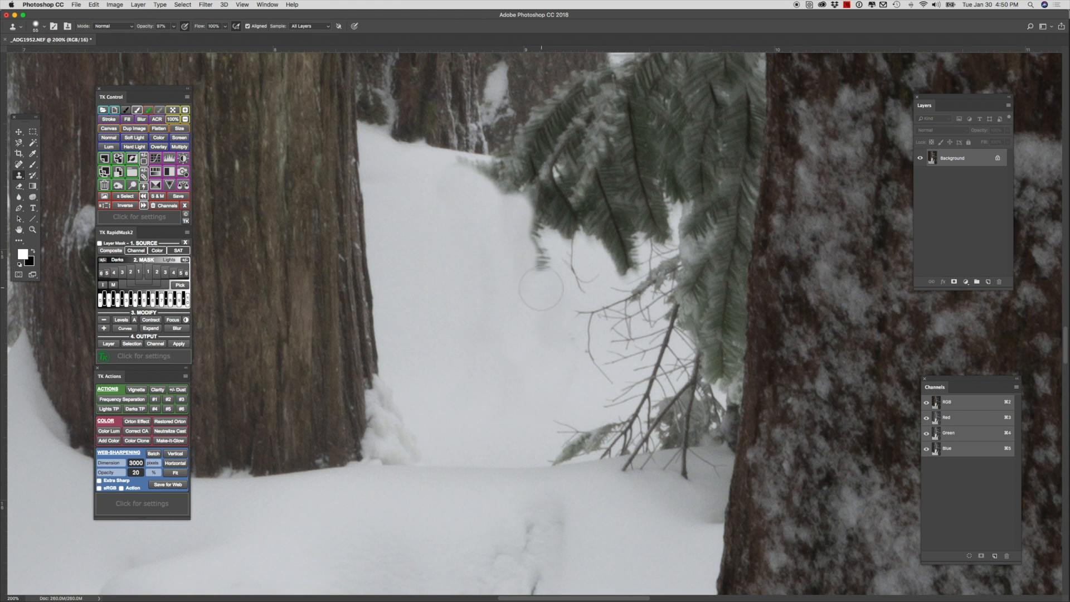
{"action": "left_click", "coordinate": [437, 218]}
{"action": "key", "text": "super+z"}
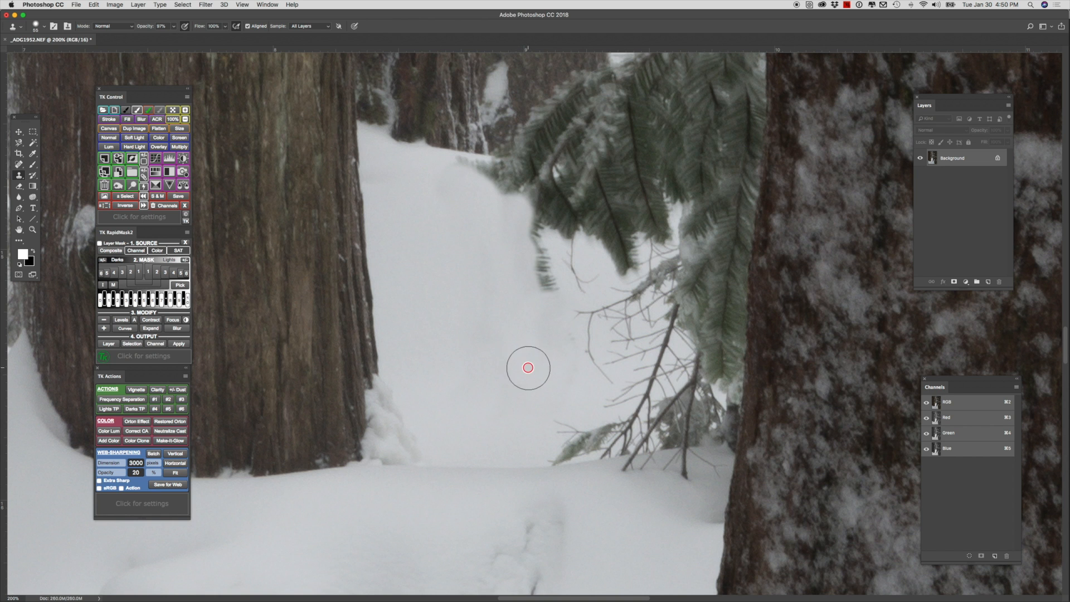
{"action": "left_click", "coordinate": [385, 244]}
{"action": "key", "text": "super+z"}
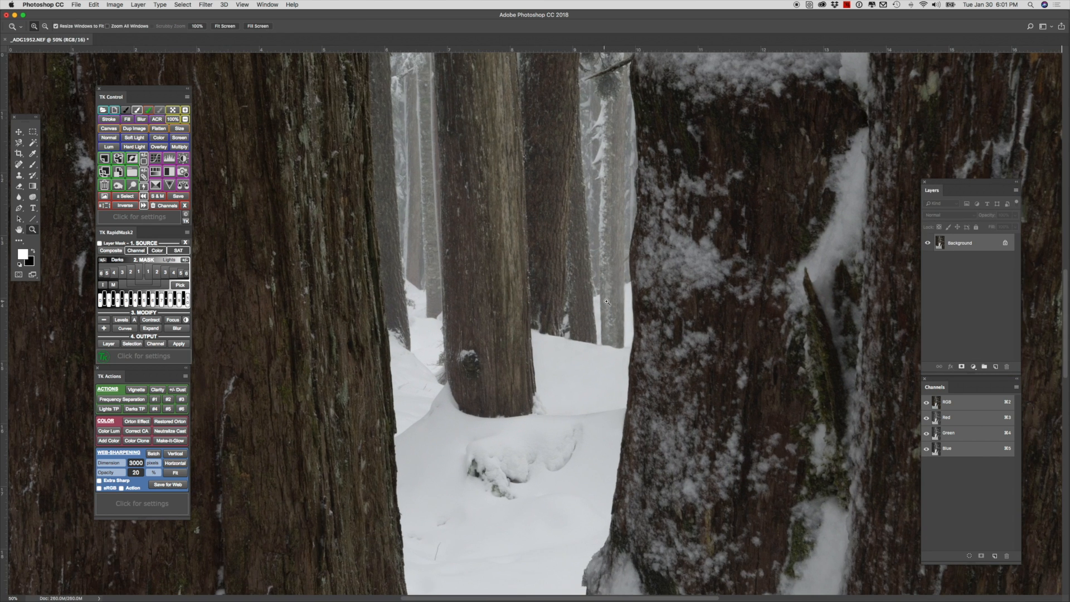
Step: Examine the retouched gap up close, covering the background trunks, the snow slope and the edge of the snowy trunk
{"action": "left_click", "coordinate": [609, 302]}
{"action": "left_click", "coordinate": [609, 302]}
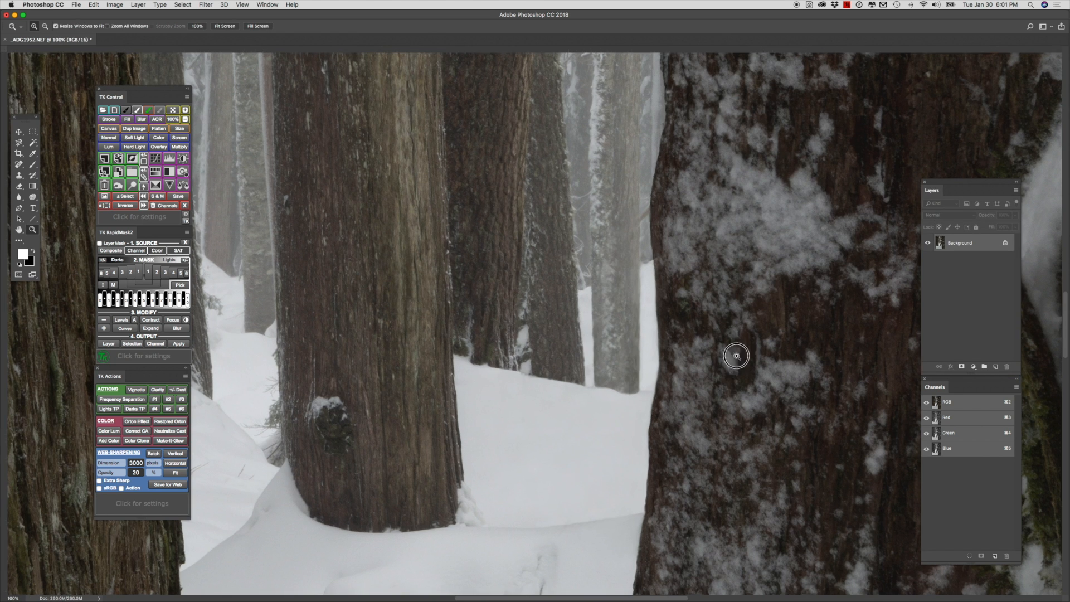
{"action": "left_click_drag", "start_coordinate": [734, 363], "coordinate": [740, 291]}
{"action": "left_click_drag", "start_coordinate": [716, 386], "coordinate": [721, 321]}
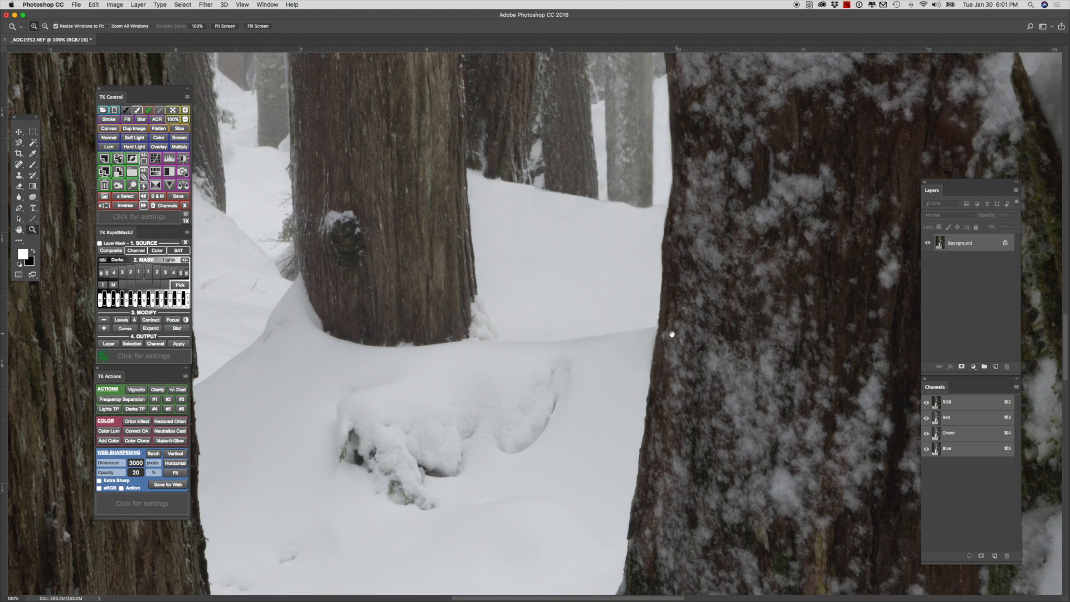
{"action": "left_click_drag", "start_coordinate": [394, 269], "coordinate": [587, 437]}
{"action": "left_click_drag", "start_coordinate": [542, 305], "coordinate": [632, 391]}
{"action": "left_click_drag", "start_coordinate": [459, 320], "coordinate": [432, 310]}
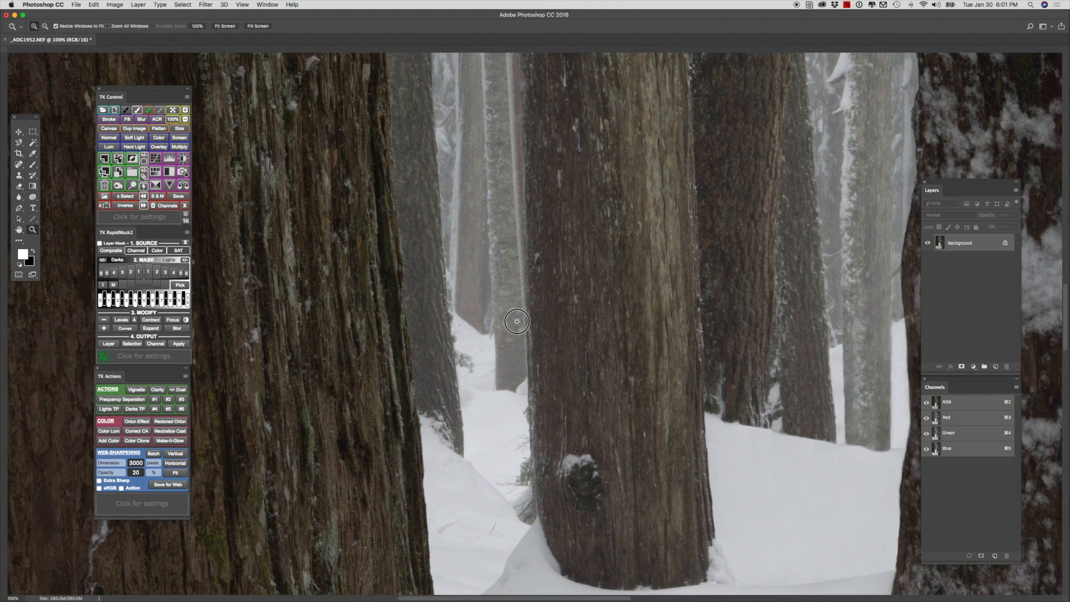
{"action": "left_click_drag", "start_coordinate": [629, 295], "coordinate": [498, 324]}
{"action": "left_click_drag", "start_coordinate": [789, 330], "coordinate": [653, 314]}
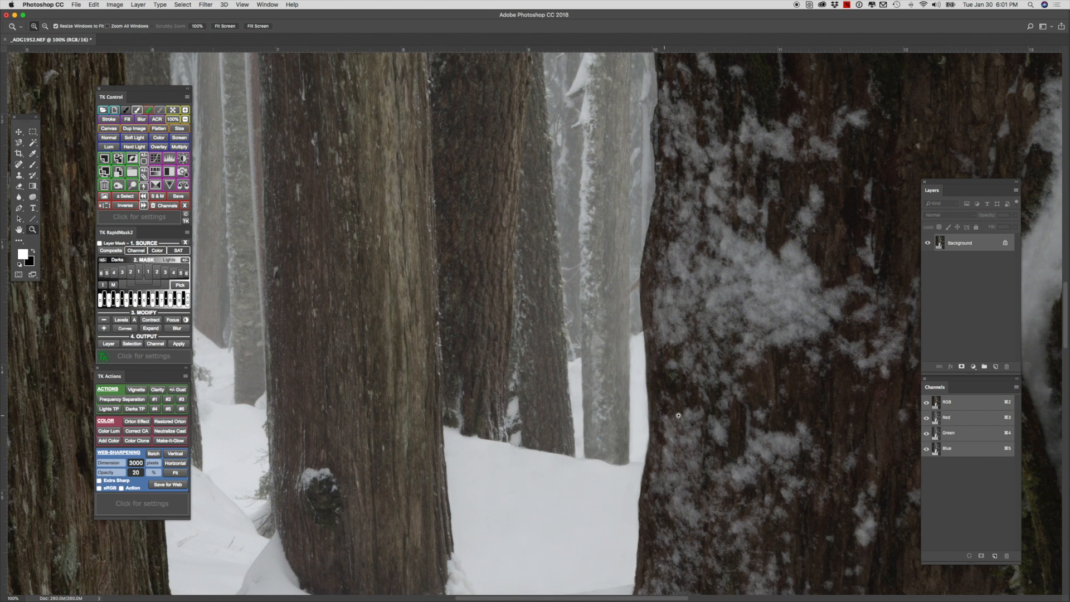
{"action": "left_click_drag", "start_coordinate": [729, 345], "coordinate": [625, 290]}
{"action": "left_click_drag", "start_coordinate": [707, 365], "coordinate": [593, 265]}
{"action": "left_click_drag", "start_coordinate": [580, 339], "coordinate": [607, 273]}
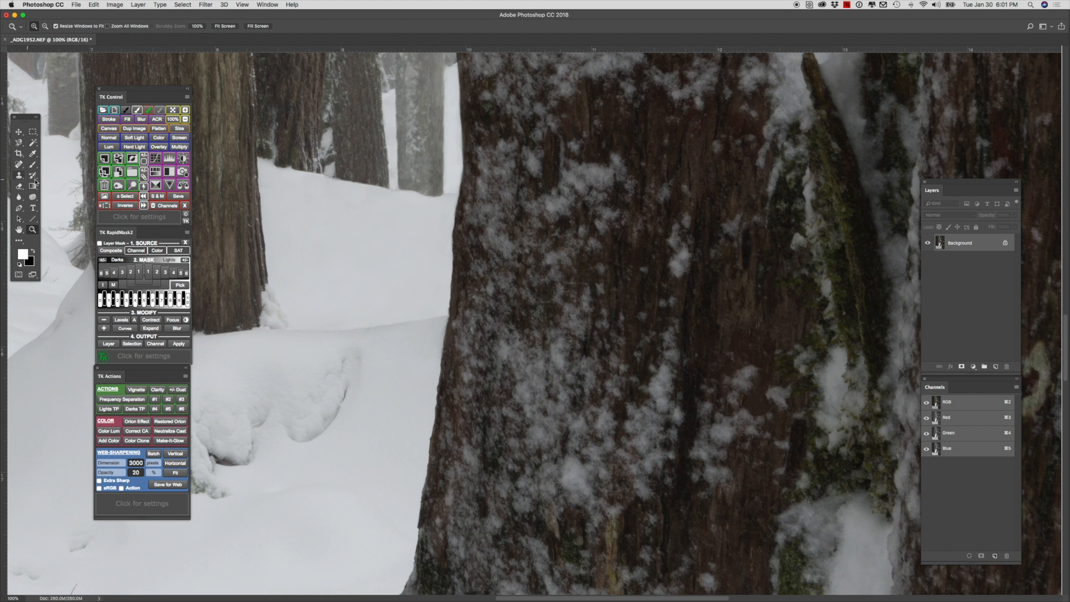
{"action": "left_click_drag", "start_coordinate": [580, 250], "coordinate": [745, 321]}
{"action": "left_click_drag", "start_coordinate": [702, 229], "coordinate": [716, 309]}
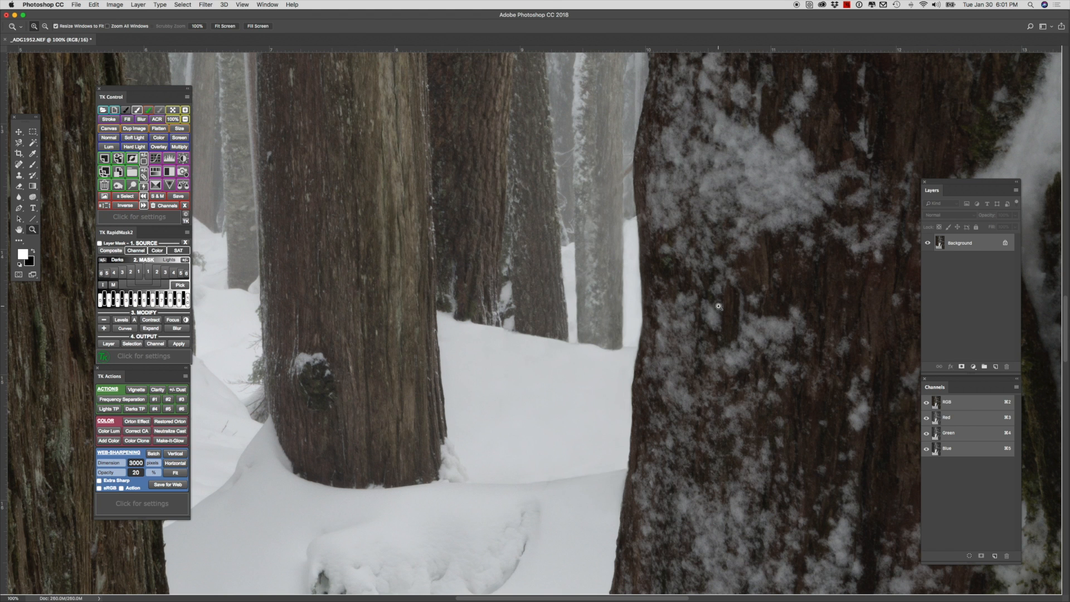
{"action": "right_click", "coordinate": [977, 247]}
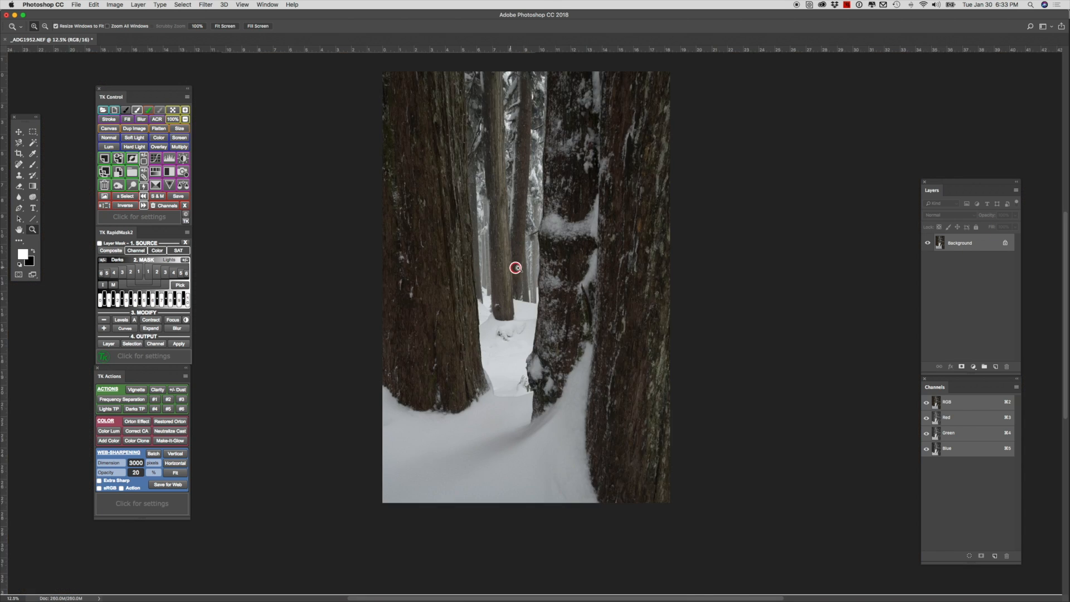
Step: Examine the tones of the central trunk and the snowy background trees at several magnifications
{"action": "left_click_drag", "start_coordinate": [509, 267], "coordinate": [519, 273]}
{"action": "left_click", "coordinate": [497, 259]}
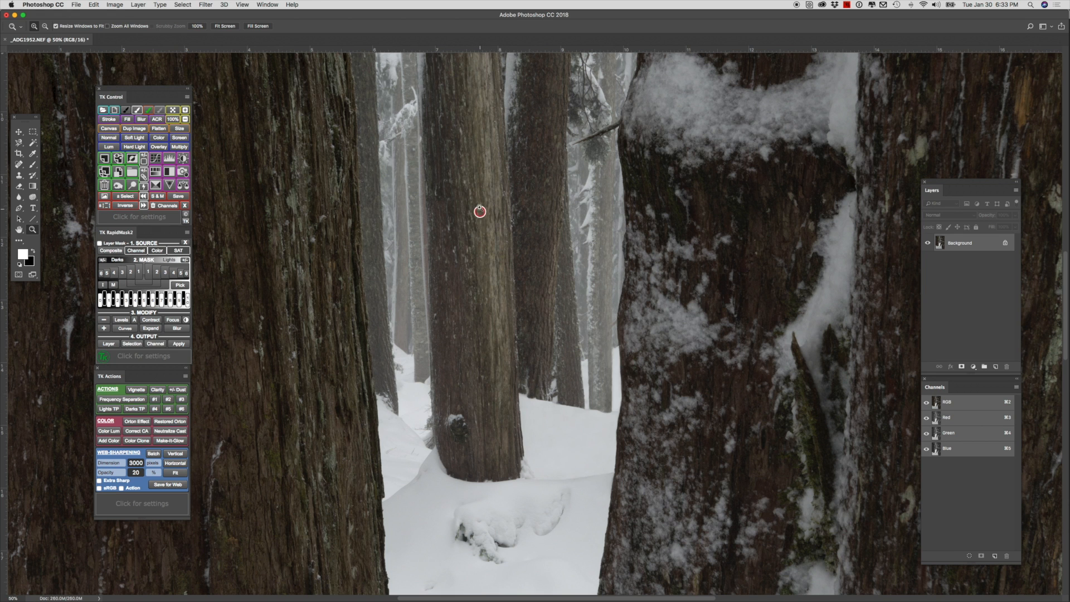
{"action": "left_click_drag", "start_coordinate": [478, 233], "coordinate": [508, 386]}
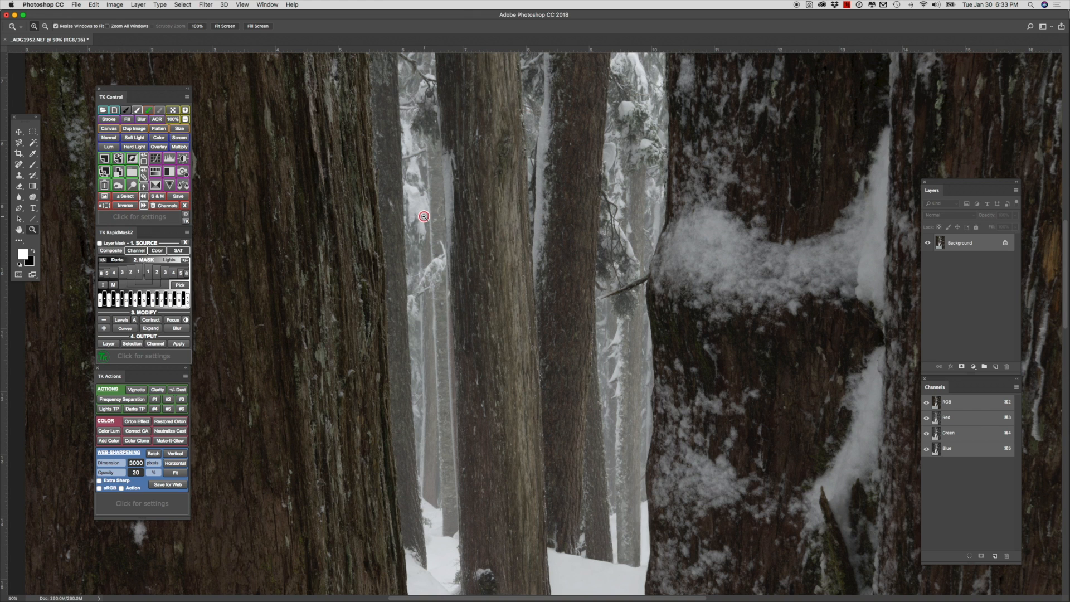
{"action": "left_click_drag", "start_coordinate": [533, 201], "coordinate": [568, 377]}
{"action": "left_click_drag", "start_coordinate": [579, 228], "coordinate": [545, 290]}
{"action": "key", "text": "super+r"}
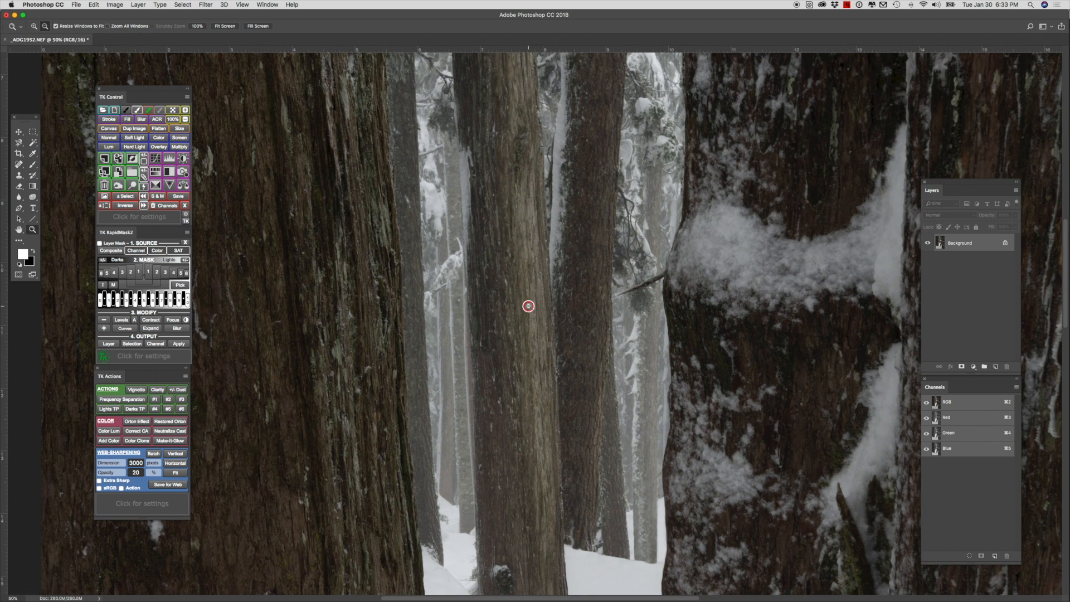
{"action": "left_click", "coordinate": [527, 305], "text": "alt"}
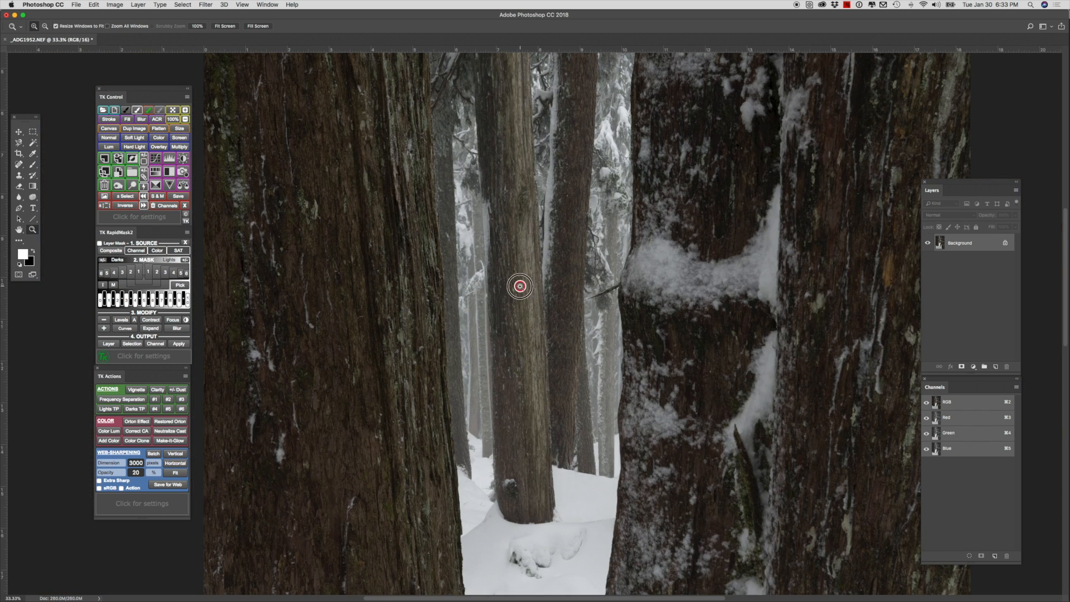
{"action": "left_click_drag", "start_coordinate": [513, 284], "coordinate": [528, 325]}
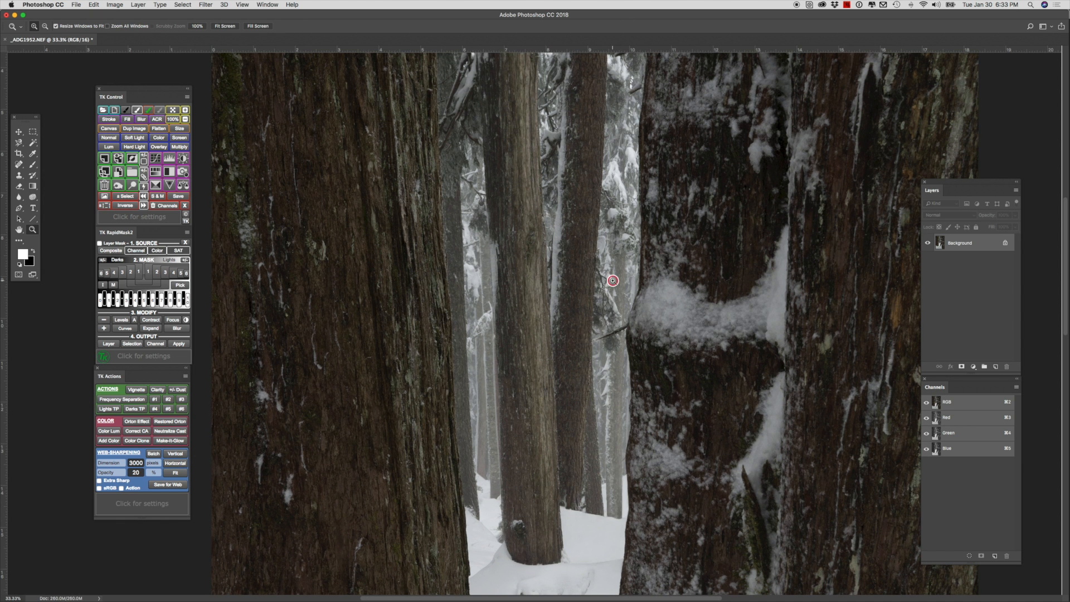
Step: Add a Curves adjustment layer above the photo and show its curve clear of the snowy trunk
{"action": "left_click", "coordinate": [169, 183]}
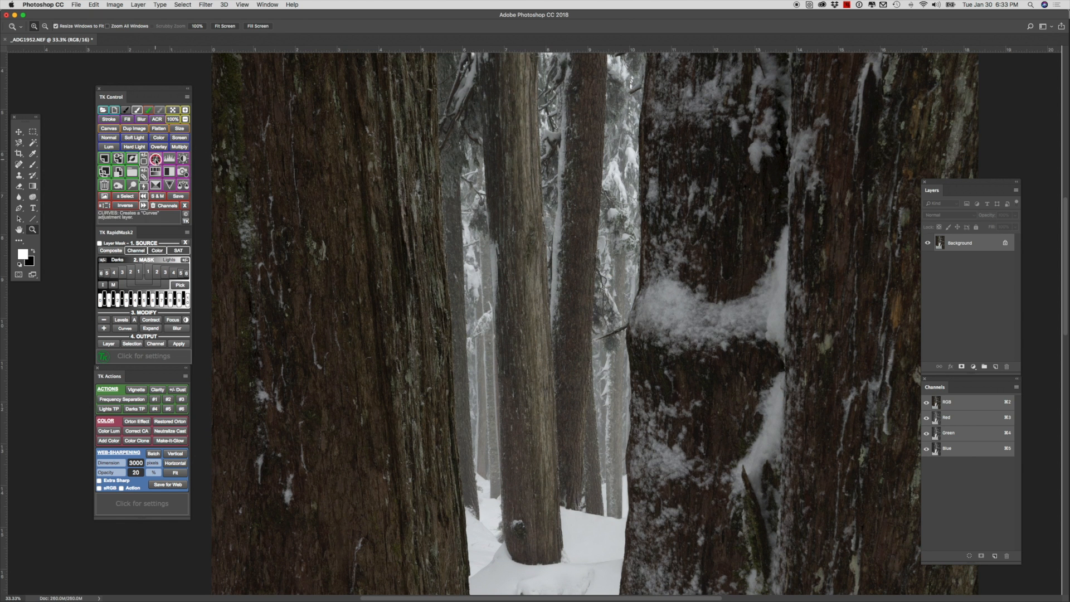
{"action": "double_click", "coordinate": [942, 244]}
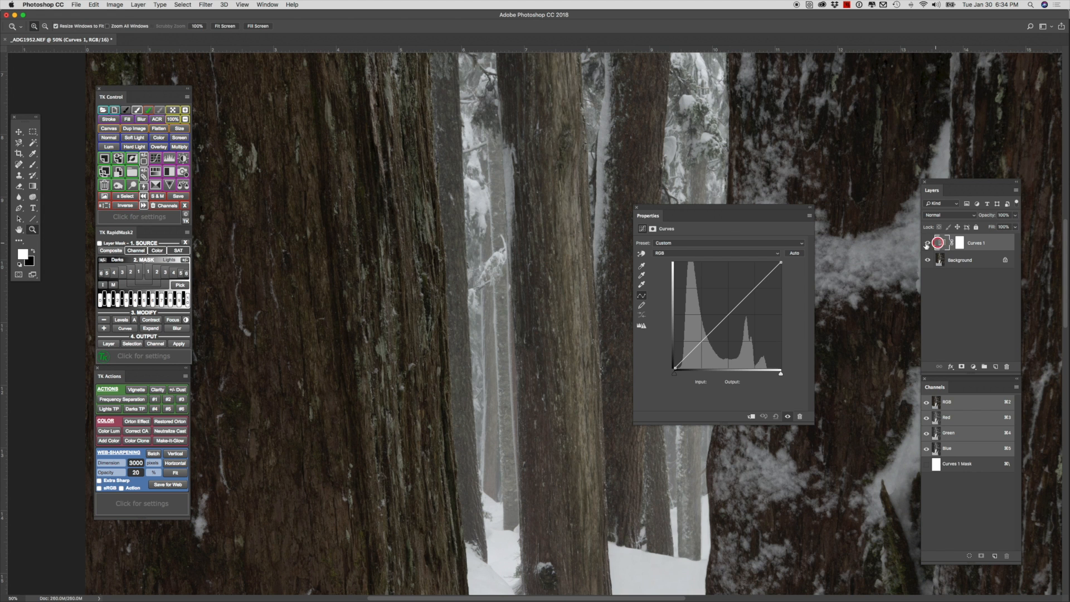
{"action": "left_click_drag", "start_coordinate": [707, 208], "coordinate": [612, 208]}
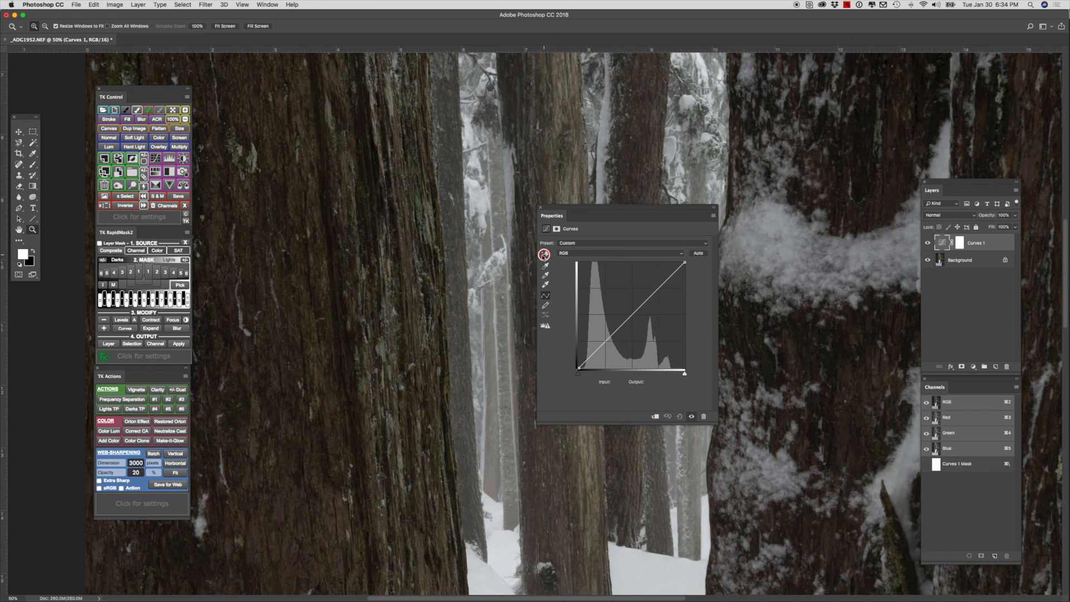
Step: Brighten the photo with on-image curve adjustments sampled from the misty background and the central trunk, raising the trunk tone to output 115
{"action": "left_click", "coordinate": [546, 255]}
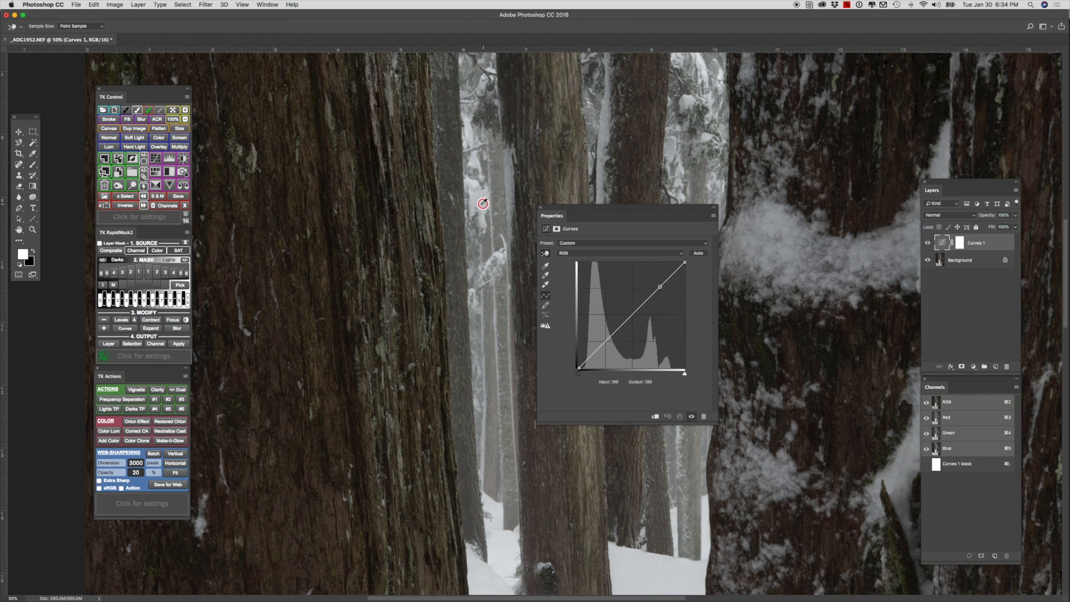
{"action": "left_click", "coordinate": [479, 340]}
{"action": "left_click_drag", "start_coordinate": [479, 340], "coordinate": [480, 323]}
{"action": "left_click_drag", "start_coordinate": [598, 209], "coordinate": [732, 201]}
{"action": "left_click", "coordinate": [541, 301]}
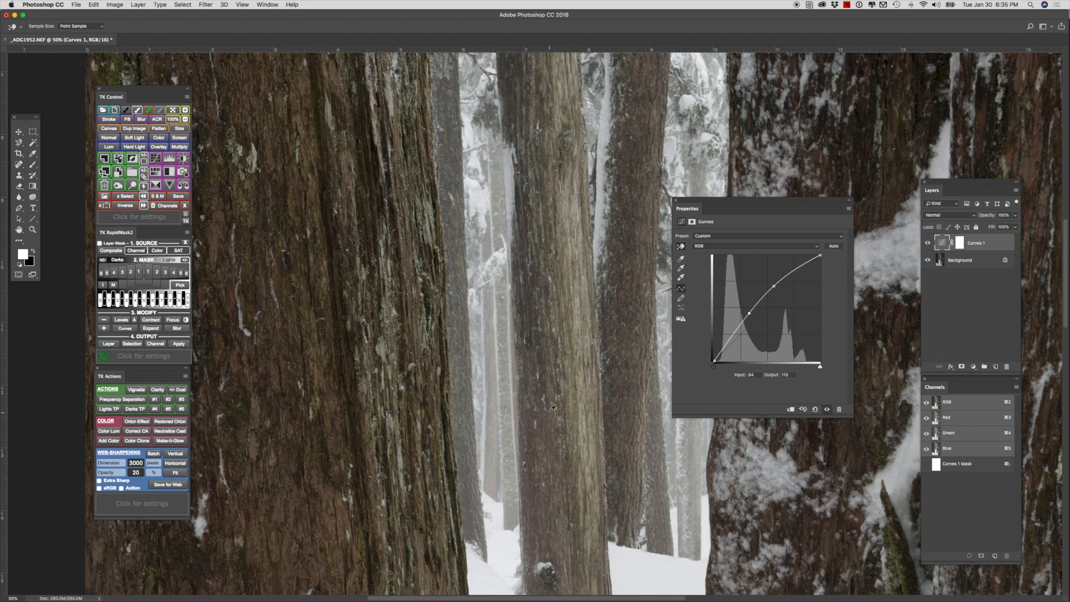
Step: Lower the trunk tone point on the Curves 1 curve to input 74, output 81 to deepen the shadows
{"action": "left_click_drag", "start_coordinate": [752, 315], "coordinate": [748, 317]}
{"action": "left_click_drag", "start_coordinate": [747, 316], "coordinate": [747, 331]}
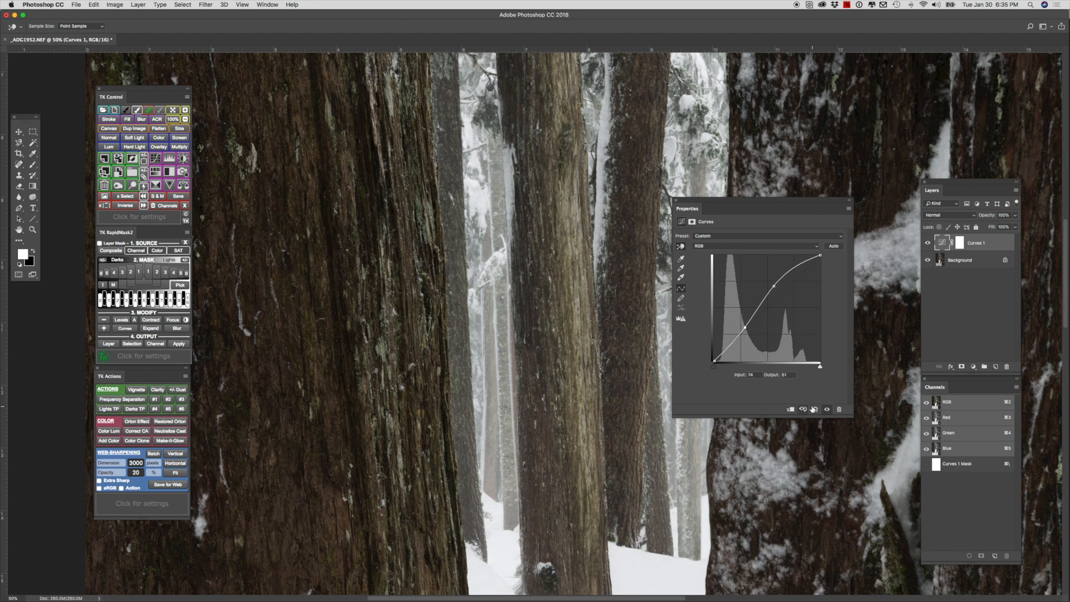
Step: Compare the trunks and misty background at 50% with and without the Curves adjustment
{"action": "left_click", "coordinate": [827, 411]}
{"action": "left_click", "coordinate": [828, 411]}
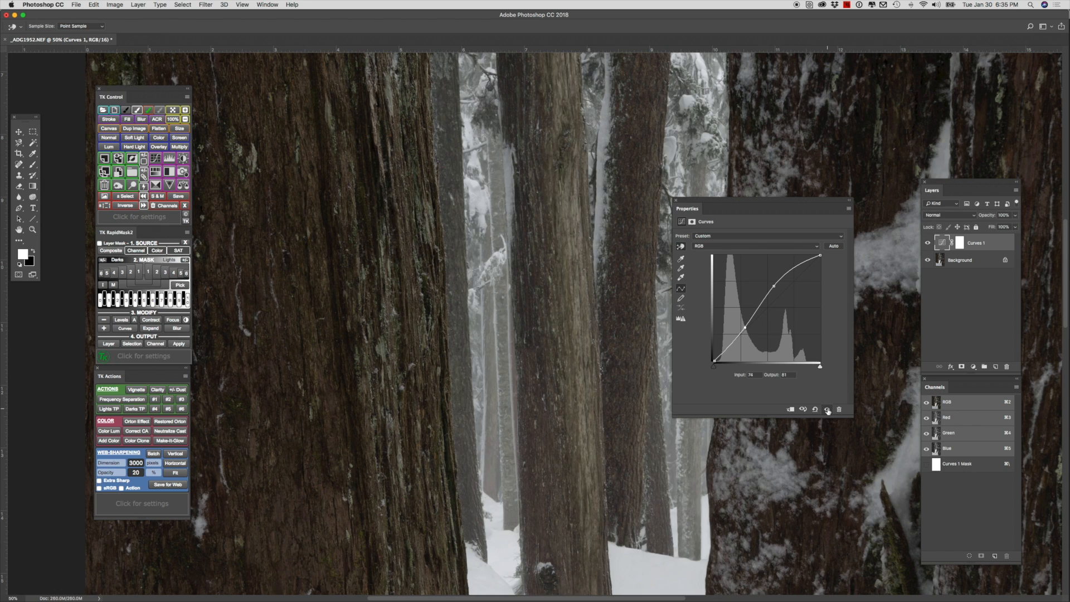
{"action": "left_click", "coordinate": [827, 411]}
{"action": "left_click", "coordinate": [828, 411]}
{"action": "left_click", "coordinate": [827, 411]}
{"action": "left_click", "coordinate": [827, 410]}
{"action": "left_click", "coordinate": [828, 410]}
{"action": "left_click", "coordinate": [827, 411]}
{"action": "left_click", "coordinate": [828, 411]}
{"action": "left_click", "coordinate": [827, 411]}
{"action": "left_click", "coordinate": [828, 410]}
{"action": "left_click", "coordinate": [827, 411]}
Step: Compare the whole photo and the snowy gap up close with and without the Curves adjustment
{"action": "key", "text": "z"}
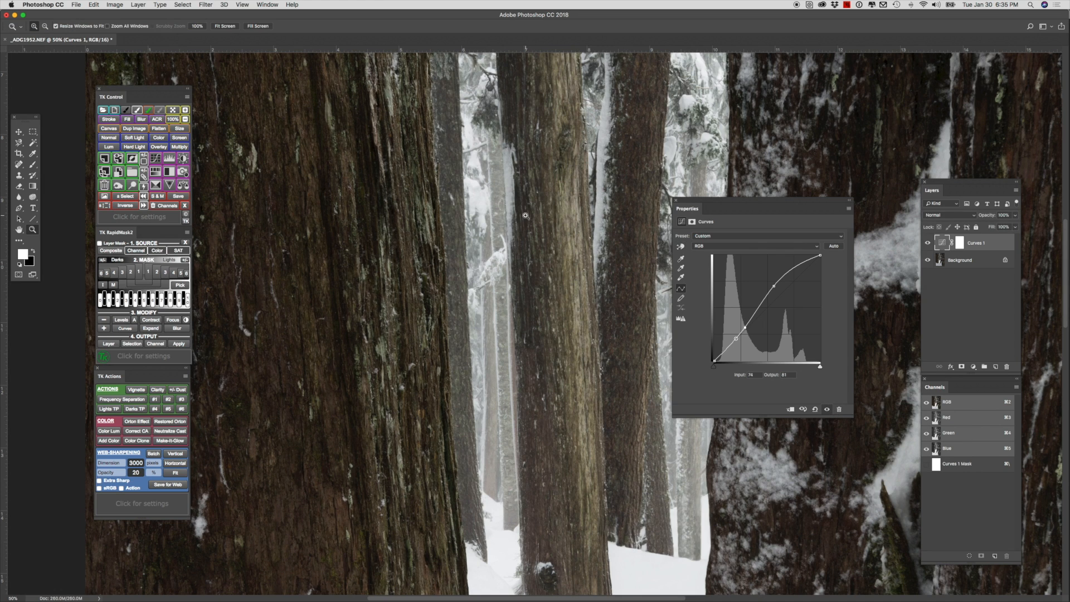
{"action": "left_click", "coordinate": [526, 216], "text": "alt"}
{"action": "left_click", "coordinate": [526, 216], "text": "alt"}
{"action": "left_click", "coordinate": [526, 216], "text": "alt"}
{"action": "left_click", "coordinate": [526, 215], "text": "alt"}
{"action": "left_click", "coordinate": [526, 216], "text": "alt"}
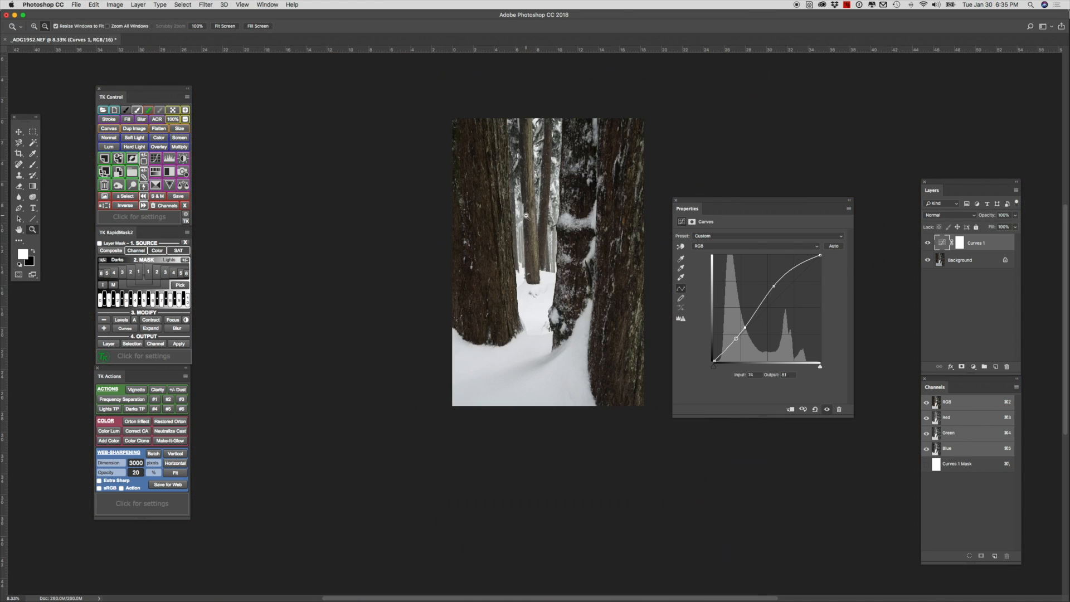
{"action": "left_click", "coordinate": [525, 212]}
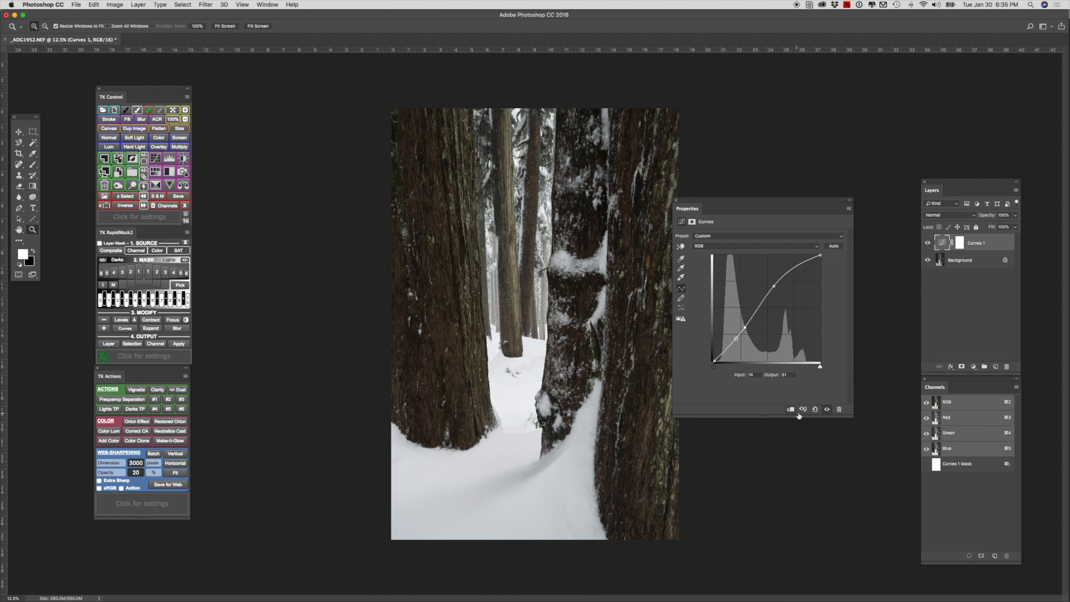
{"action": "left_click", "coordinate": [828, 409]}
{"action": "left_click", "coordinate": [828, 409]}
{"action": "left_click", "coordinate": [828, 410]}
{"action": "left_click", "coordinate": [828, 409]}
{"action": "left_click", "coordinate": [828, 409]}
{"action": "left_click", "coordinate": [828, 409]}
{"action": "left_click", "coordinate": [828, 409]}
{"action": "left_click", "coordinate": [827, 410]}
{"action": "left_click", "coordinate": [828, 409]}
{"action": "left_click", "coordinate": [827, 409]}
{"action": "left_click", "coordinate": [828, 409]}
{"action": "left_click", "coordinate": [827, 410]}
{"action": "left_click", "coordinate": [525, 376]}
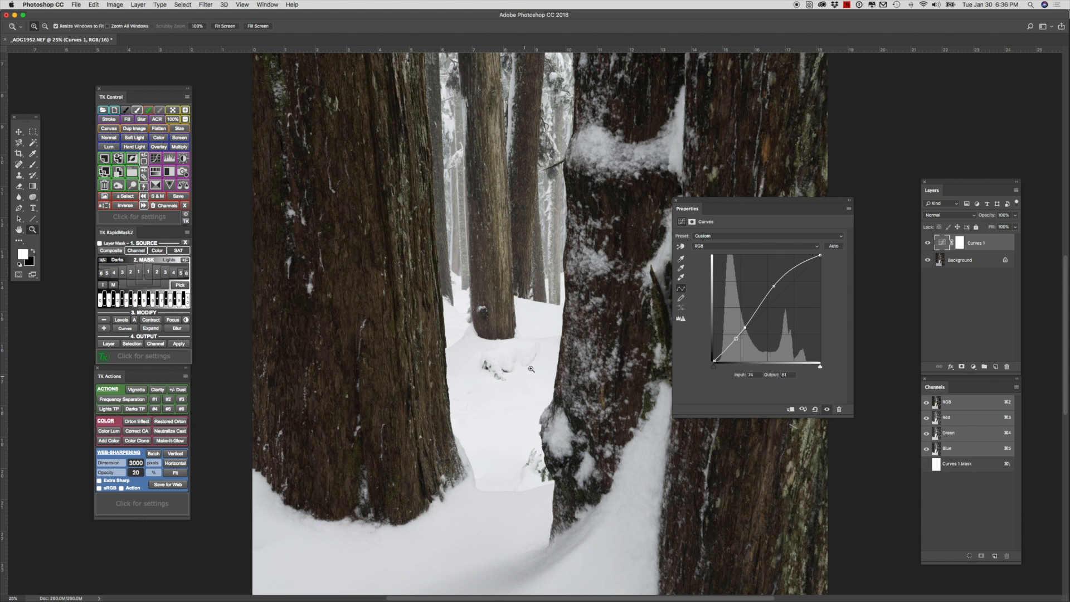
{"action": "left_click", "coordinate": [525, 362]}
{"action": "left_click", "coordinate": [828, 409]}
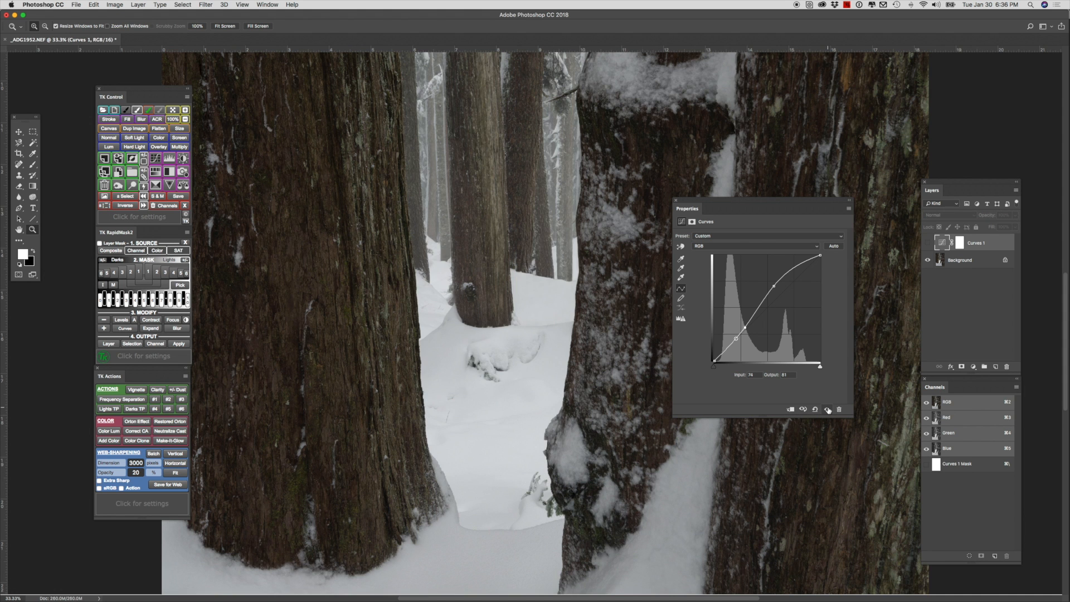
{"action": "left_click", "coordinate": [827, 409]}
{"action": "left_click", "coordinate": [826, 410]}
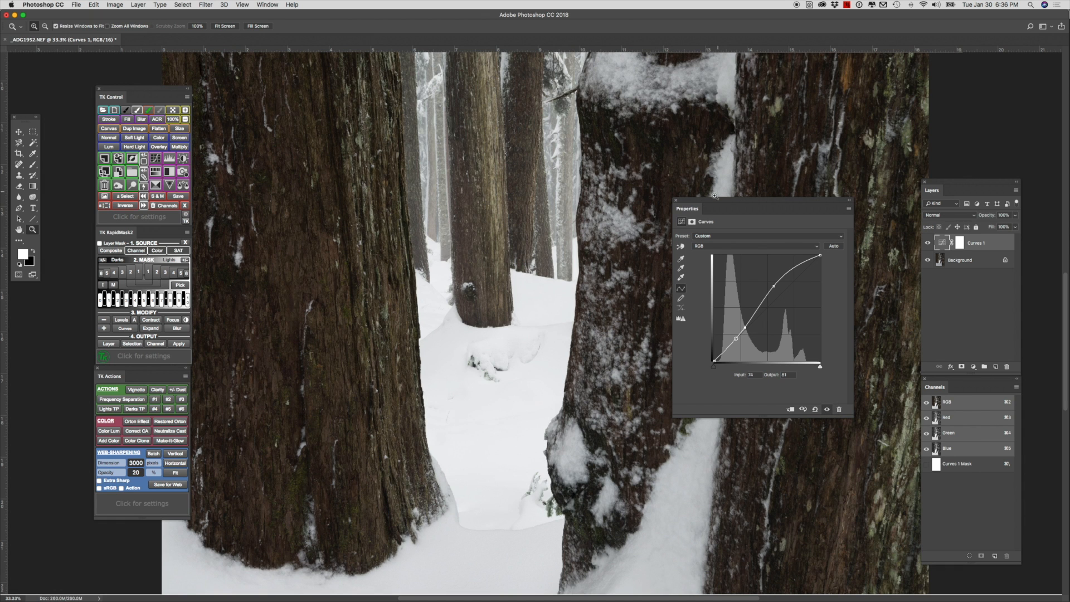
Step: Close the curve settings and invert the Curves 1 layer mask to black
{"action": "left_click", "coordinate": [677, 201]}
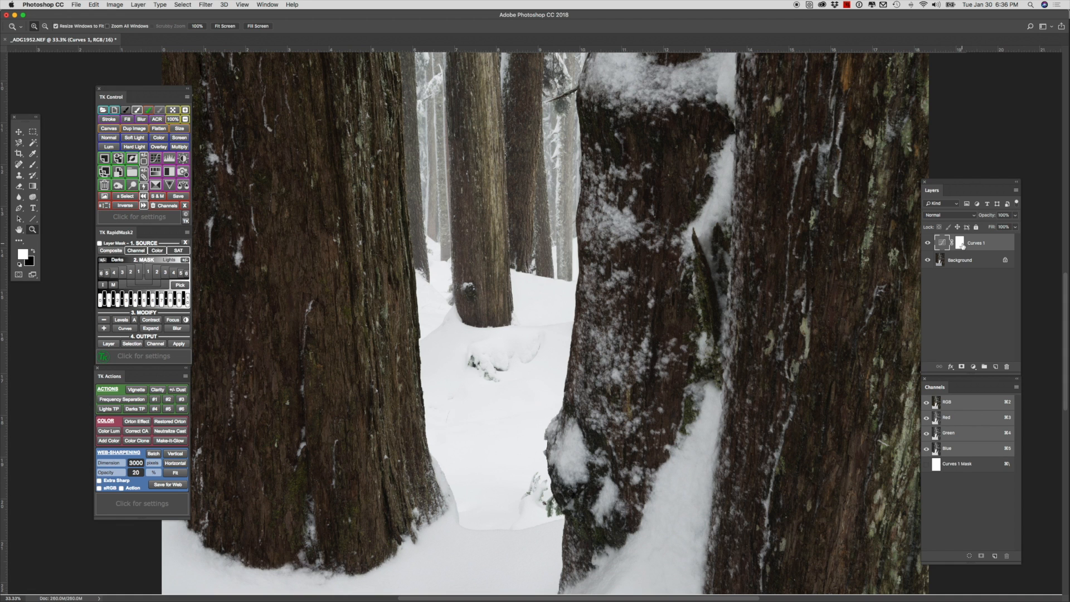
{"action": "left_click", "coordinate": [960, 243]}
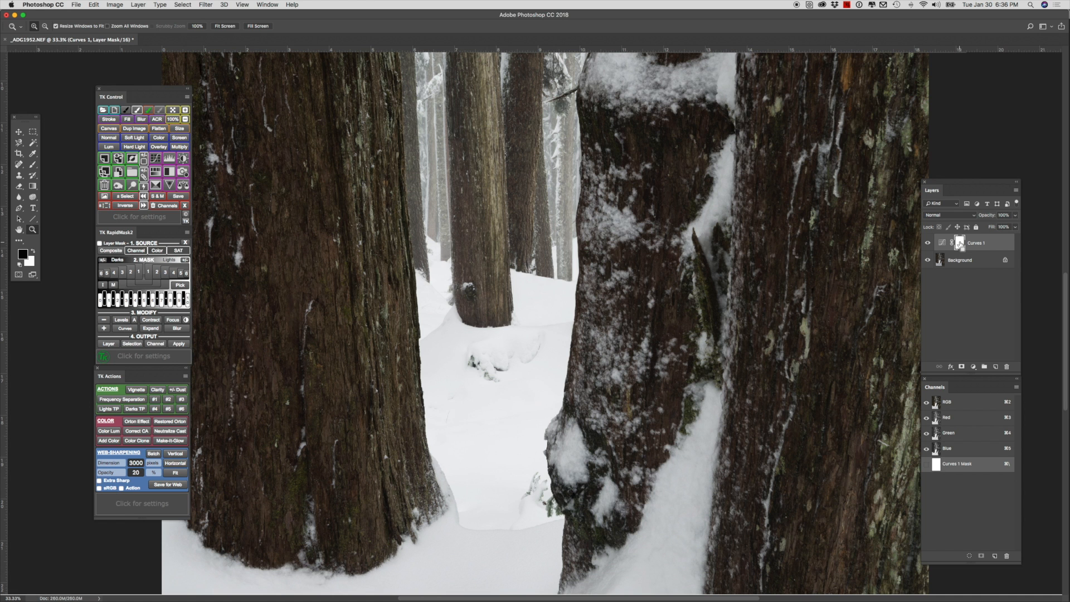
{"action": "key", "text": "super+i"}
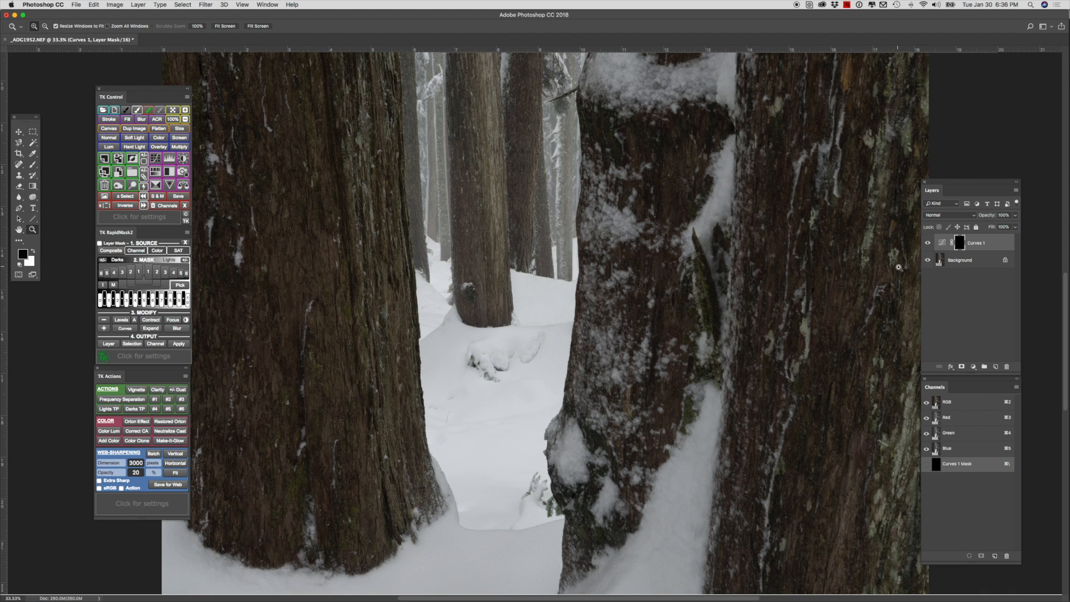
Step: Compare the photo with the black Curves 1 mask disabled and enabled, leaving it enabled
{"action": "left_click", "coordinate": [960, 244], "text": "shift"}
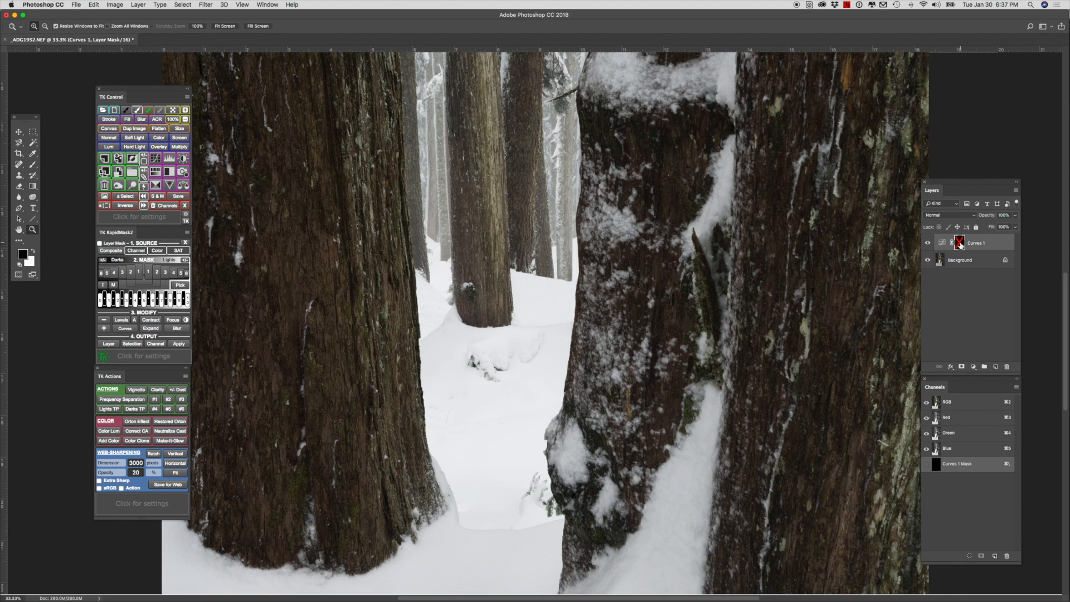
{"action": "left_click", "coordinate": [960, 244], "text": "shift"}
{"action": "left_click", "coordinate": [960, 244], "text": "shift"}
{"action": "left_click", "coordinate": [960, 244], "text": "shift"}
{"action": "left_click", "coordinate": [959, 244], "text": "shift"}
{"action": "left_click", "coordinate": [960, 244], "text": "shift"}
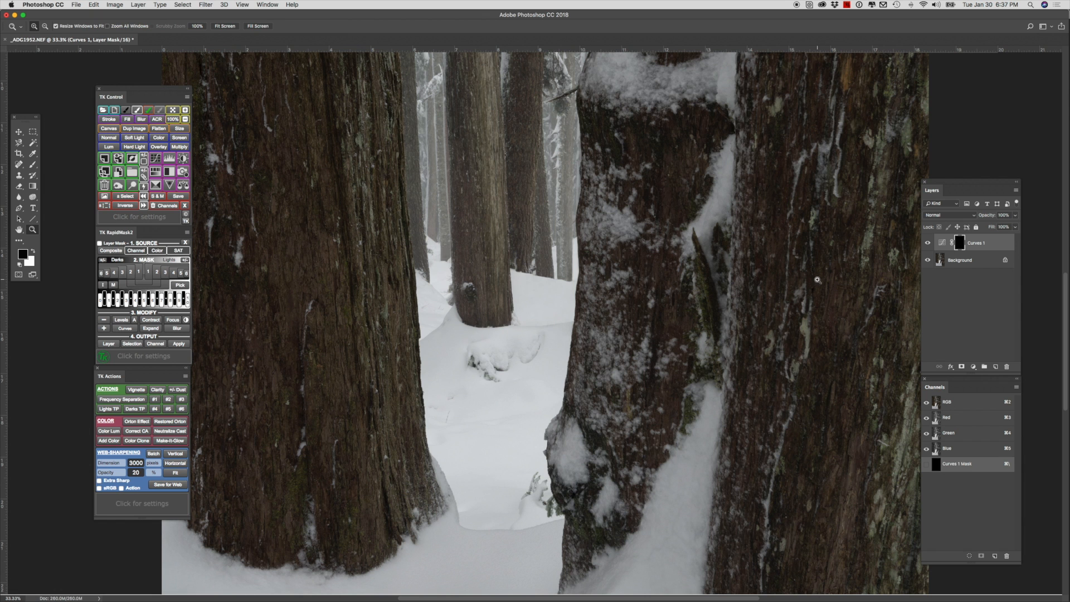
Step: Set up the Brush tool with white as the foreground color and 30% opacity for painting on the Curves 1 mask
{"action": "left_click_drag", "start_coordinate": [478, 237], "coordinate": [511, 356]}
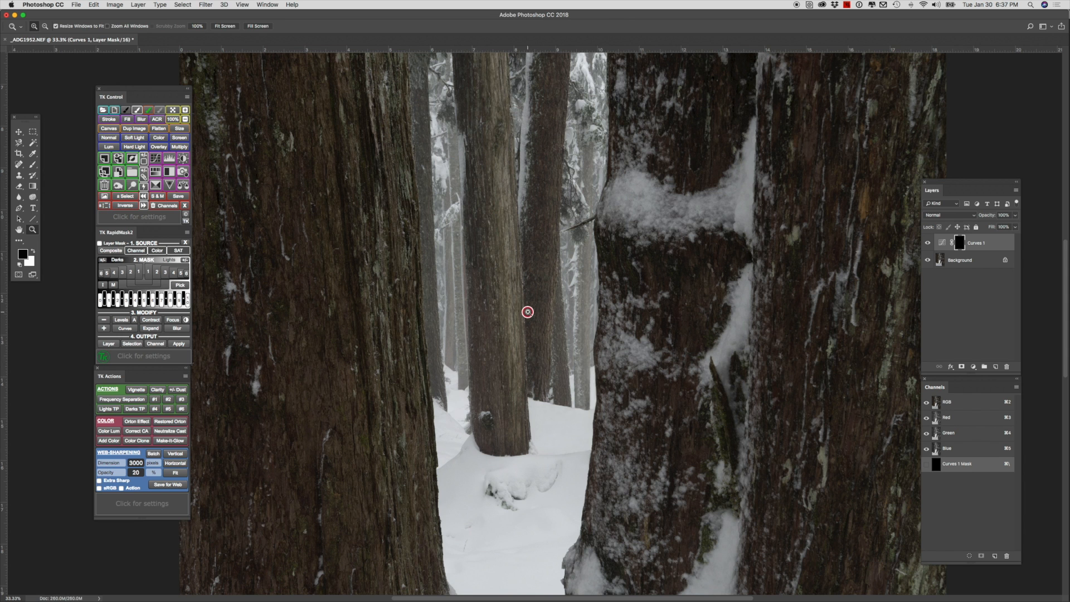
{"action": "left_click", "coordinate": [34, 164]}
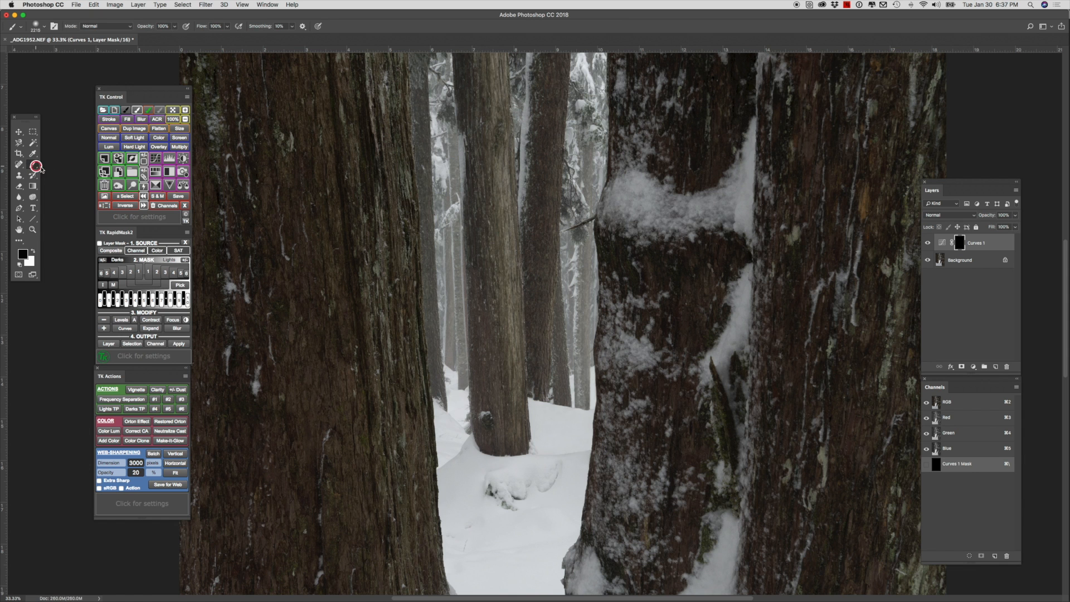
{"action": "left_click", "coordinate": [33, 252]}
{"action": "key", "text": "x"}
{"action": "key", "text": "x"}
{"action": "key", "text": "x"}
{"action": "key", "text": "x"}
{"action": "key", "text": "x"}
{"action": "key", "text": "x"}
{"action": "key", "text": "x"}
{"action": "key", "text": "x"}
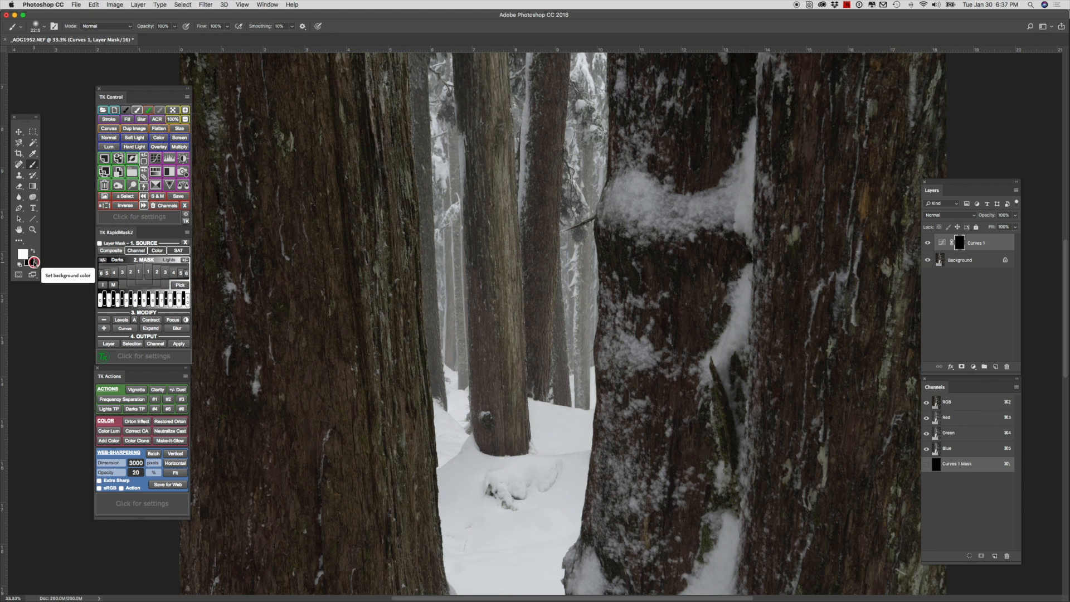
{"action": "key", "text": "x"}
{"action": "key", "text": "x"}
{"action": "key", "text": "x"}
{"action": "key", "text": "x"}
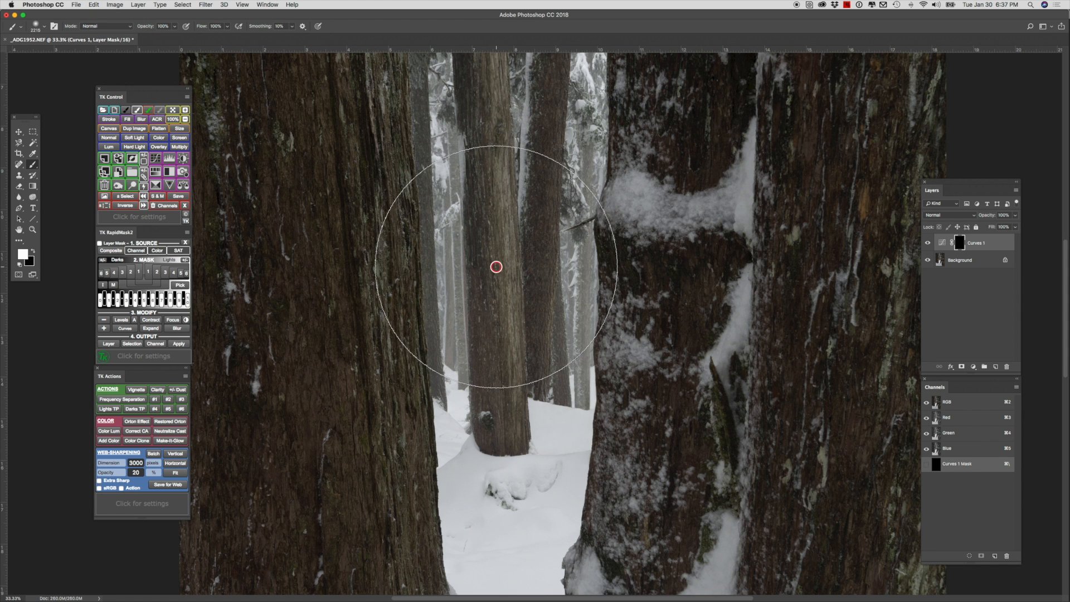
{"action": "key", "text": "3"}
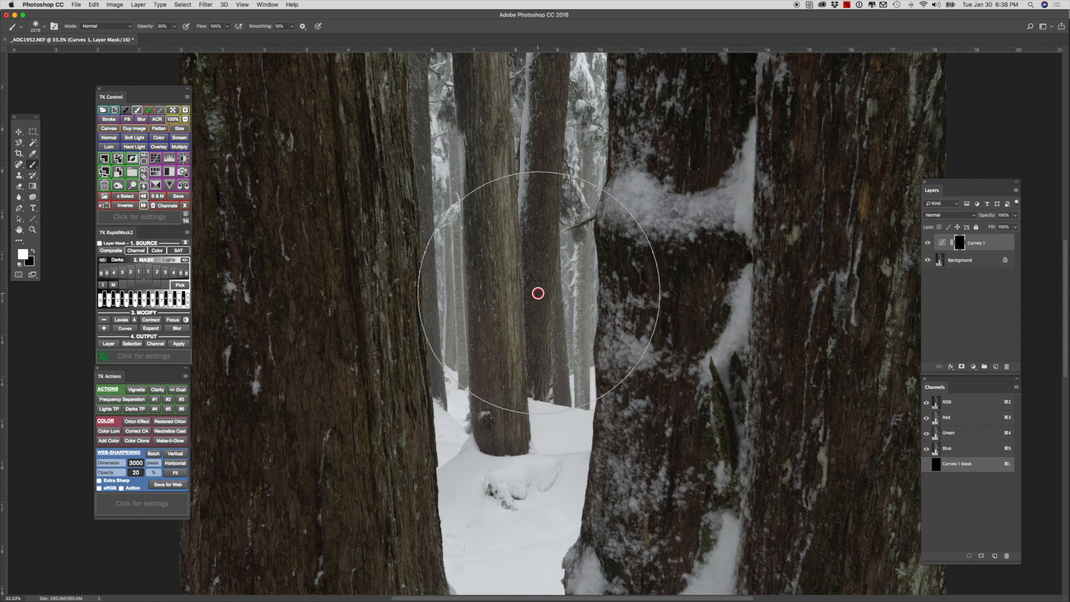
Step: Paint white on the Curves 1 mask over the misty gaps beside the central trunk and its upper part, using a brush of about 800 px
{"action": "mouse_move", "coordinate": [566, 292]}
{"action": "left_mouse_down"}
{"action": "mouse_move", "coordinate": [507, 292]}
{"action": "mouse_move", "coordinate": [598, 297]}
{"action": "mouse_move", "coordinate": [475, 292]}
{"action": "mouse_move", "coordinate": [499, 296]}
{"action": "left_mouse_up"}
{"action": "mouse_move", "coordinate": [521, 285]}
{"action": "left_mouse_down"}
{"action": "mouse_move", "coordinate": [517, 209]}
{"action": "mouse_move", "coordinate": [525, 412]}
{"action": "mouse_move", "coordinate": [521, 238]}
{"action": "mouse_move", "coordinate": [513, 355]}
{"action": "mouse_move", "coordinate": [530, 217]}
{"action": "mouse_move", "coordinate": [480, 230]}
{"action": "left_mouse_up"}
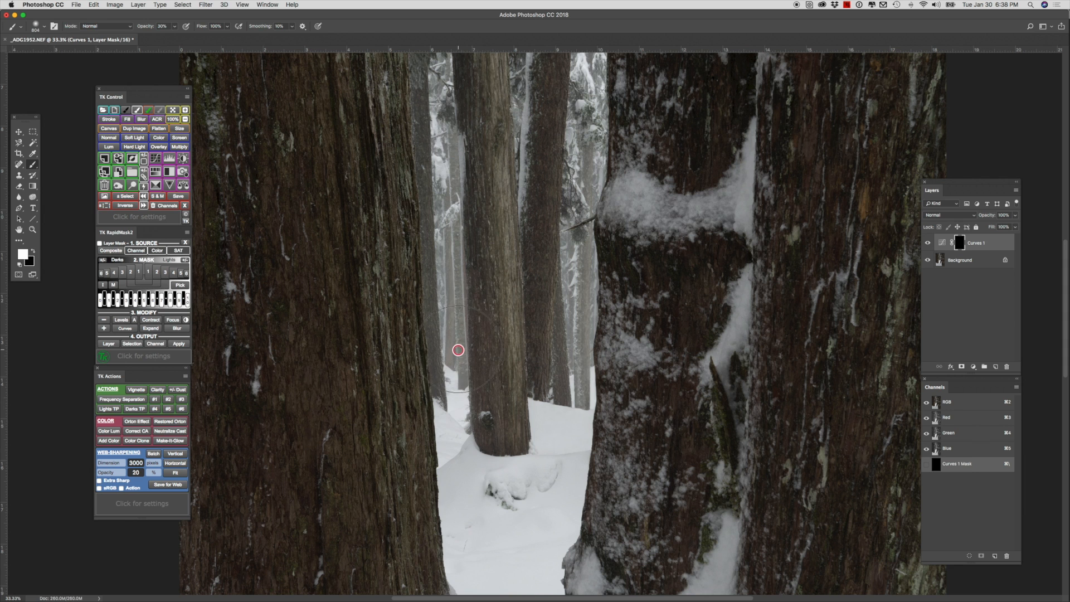
{"action": "mouse_move", "coordinate": [456, 325]}
{"action": "left_mouse_down"}
{"action": "mouse_move", "coordinate": [450, 190]}
{"action": "mouse_move", "coordinate": [459, 196]}
{"action": "left_mouse_up"}
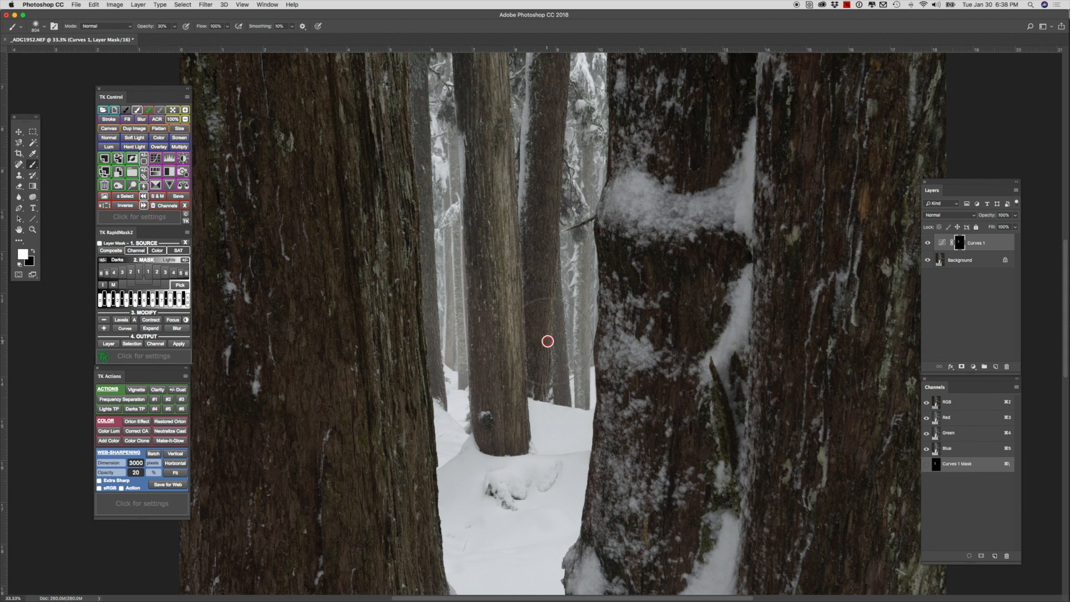
{"action": "left_click_drag", "start_coordinate": [565, 333], "coordinate": [567, 184]}
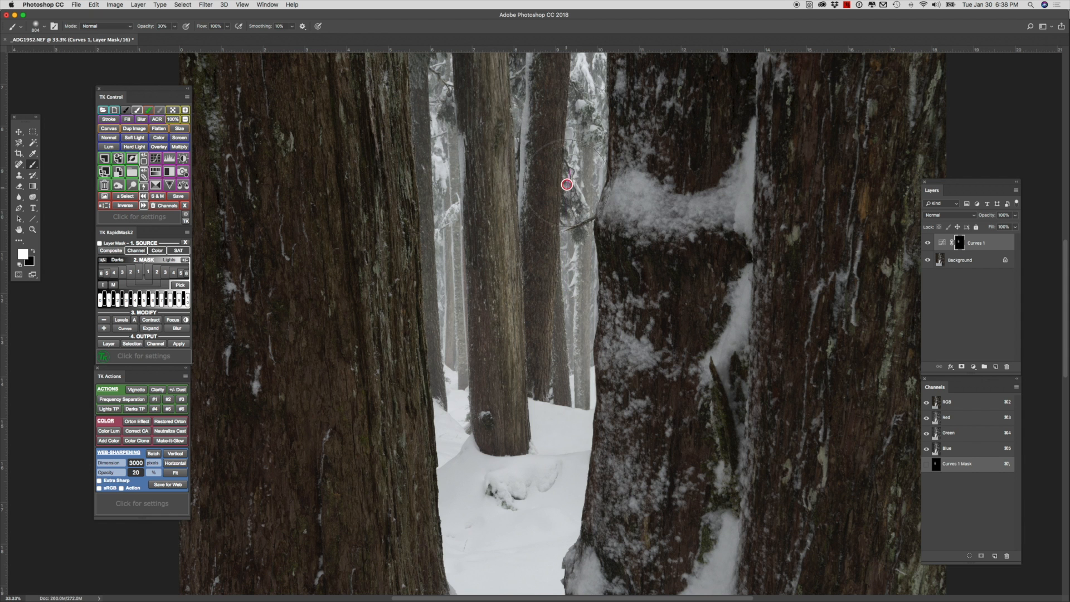
{"action": "left_click_drag", "start_coordinate": [563, 345], "coordinate": [573, 190]}
{"action": "mouse_move", "coordinate": [512, 111]}
{"action": "left_mouse_down"}
{"action": "mouse_move", "coordinate": [507, 142]}
{"action": "mouse_move", "coordinate": [527, 123]}
{"action": "left_mouse_up"}
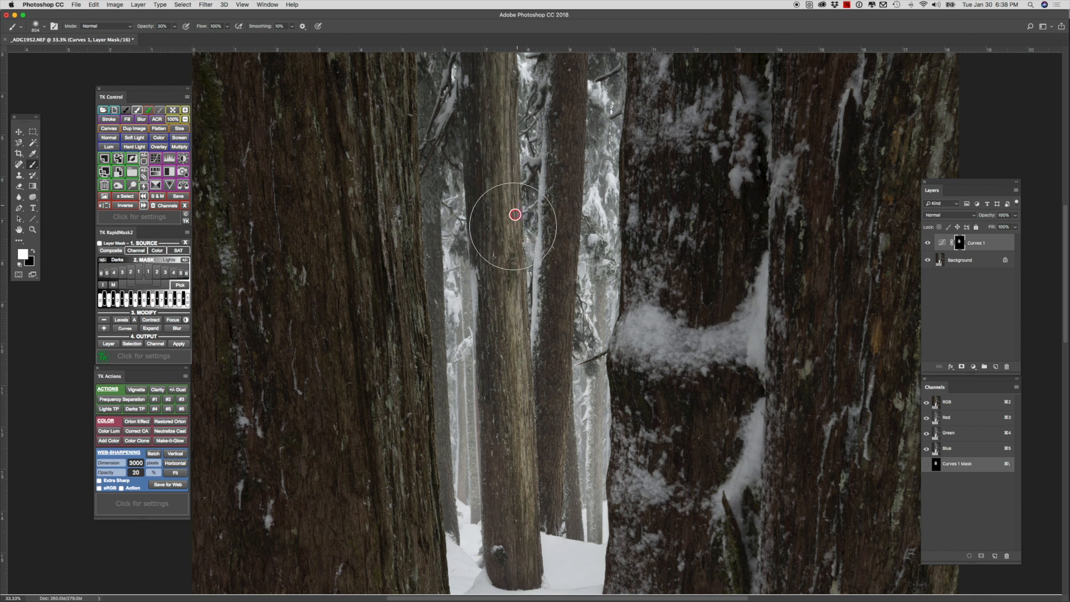
{"action": "mouse_move", "coordinate": [492, 214]}
{"action": "left_mouse_down"}
{"action": "mouse_move", "coordinate": [499, 172]}
{"action": "mouse_move", "coordinate": [496, 205]}
{"action": "mouse_move", "coordinate": [506, 179]}
{"action": "left_mouse_up"}
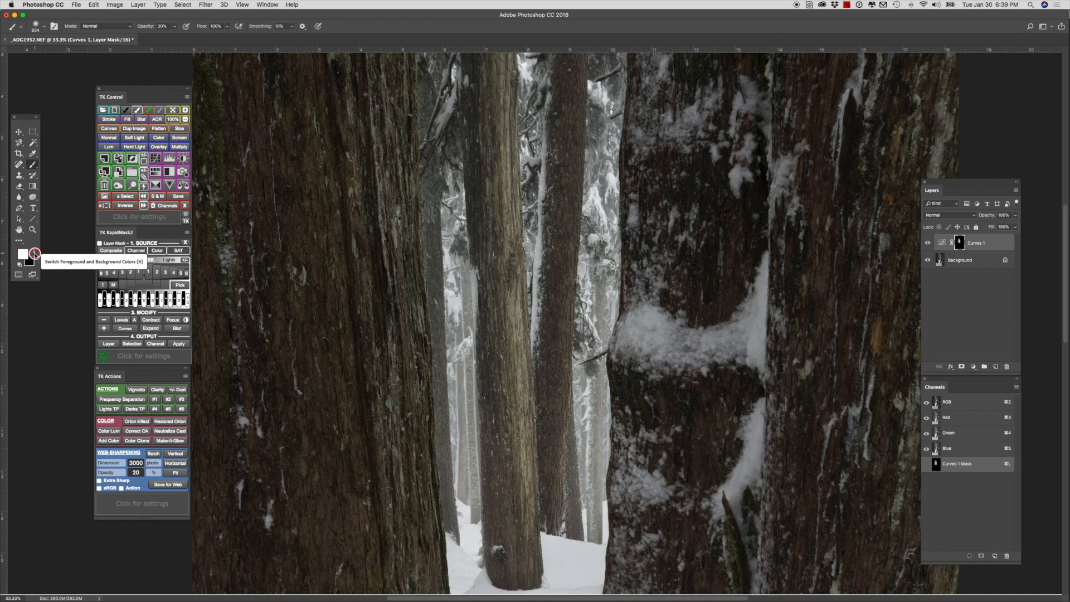
Step: Paint black on the mask over parts of the central and neighboring trunks, and add white back along the central trunk
{"action": "left_click", "coordinate": [34, 255]}
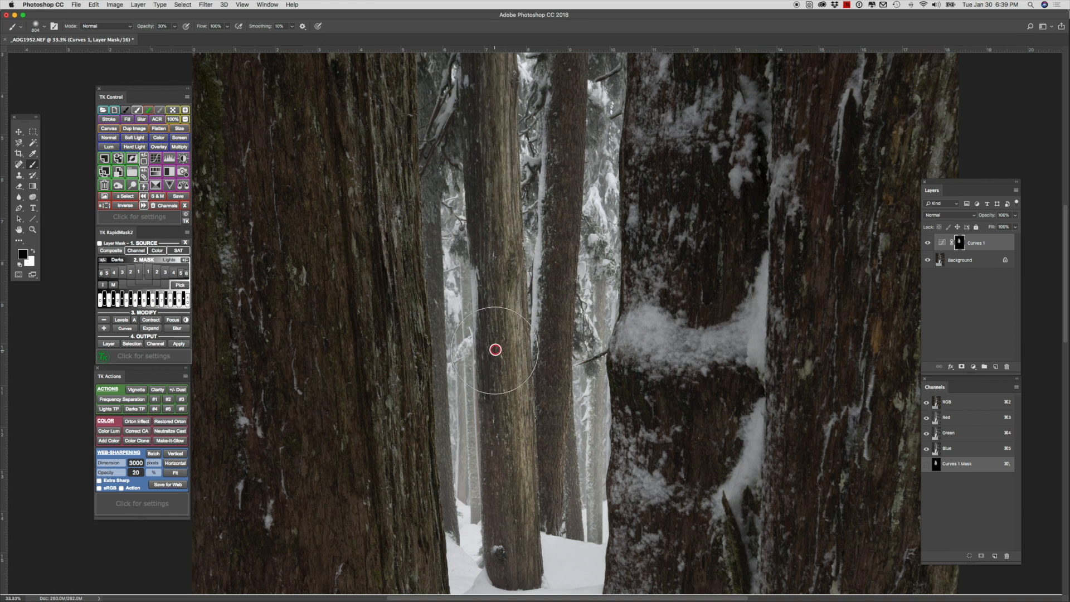
{"action": "mouse_move", "coordinate": [496, 333]}
{"action": "left_mouse_down"}
{"action": "mouse_move", "coordinate": [480, 428]}
{"action": "mouse_move", "coordinate": [471, 397]}
{"action": "mouse_move", "coordinate": [467, 414]}
{"action": "mouse_move", "coordinate": [473, 459]}
{"action": "mouse_move", "coordinate": [483, 290]}
{"action": "left_mouse_up"}
{"action": "mouse_move", "coordinate": [571, 468]}
{"action": "left_mouse_down"}
{"action": "mouse_move", "coordinate": [574, 299]}
{"action": "mouse_move", "coordinate": [558, 405]}
{"action": "left_mouse_up"}
{"action": "key", "text": "x"}
{"action": "mouse_move", "coordinate": [462, 456]}
{"action": "left_mouse_down"}
{"action": "mouse_move", "coordinate": [480, 351]}
{"action": "mouse_move", "coordinate": [468, 193]}
{"action": "mouse_move", "coordinate": [495, 193]}
{"action": "left_mouse_up"}
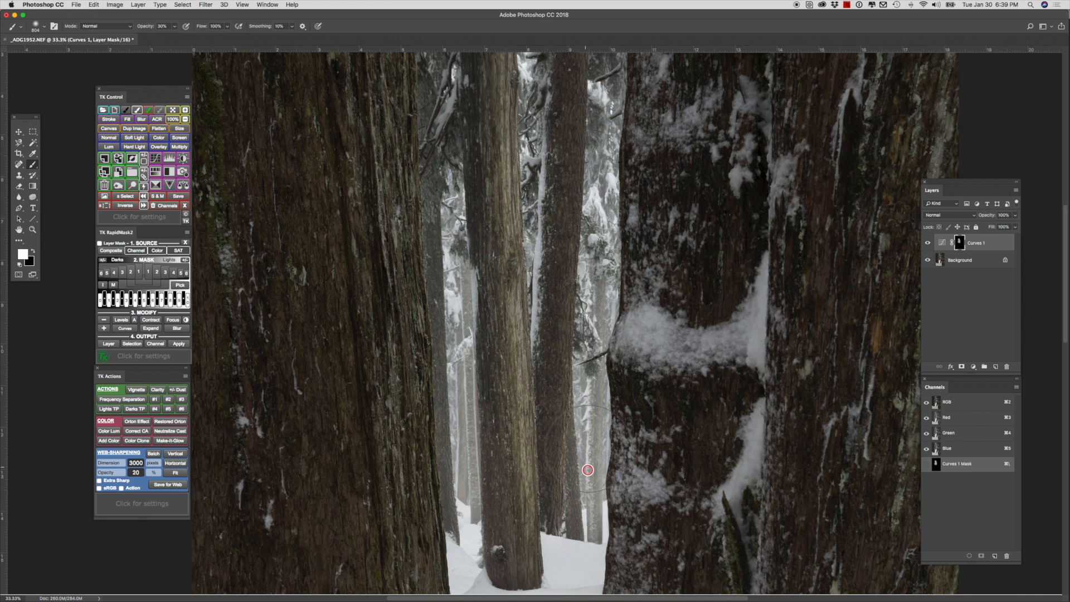
Step: Compare the whole photo with the masked Curves 1 layer hidden and shown, leaving it shown
{"action": "key", "text": "z"}
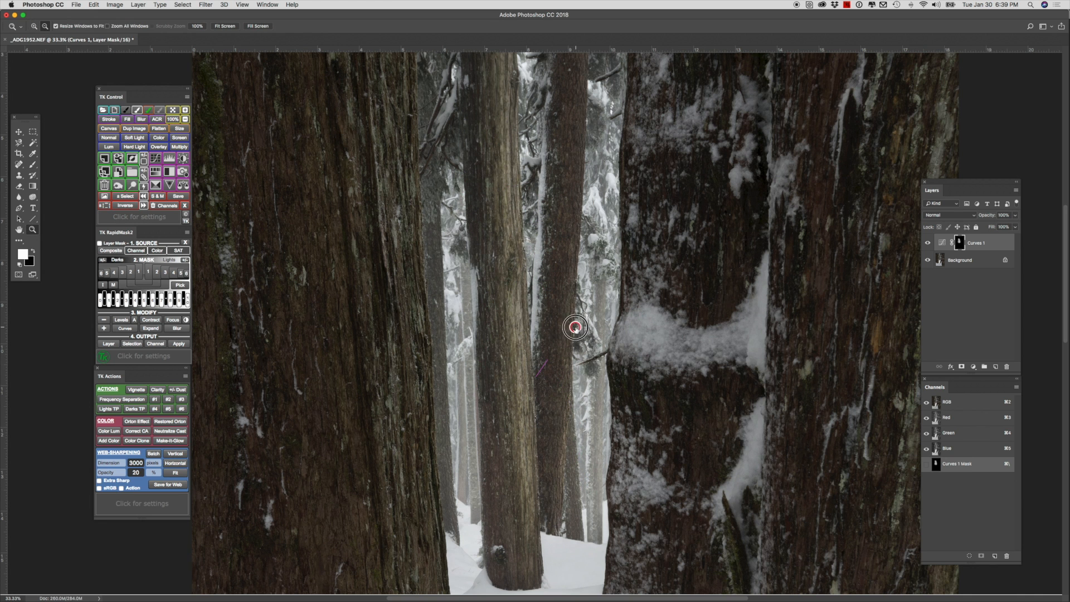
{"action": "left_click", "coordinate": [575, 328], "text": "alt"}
{"action": "left_click", "coordinate": [928, 244]}
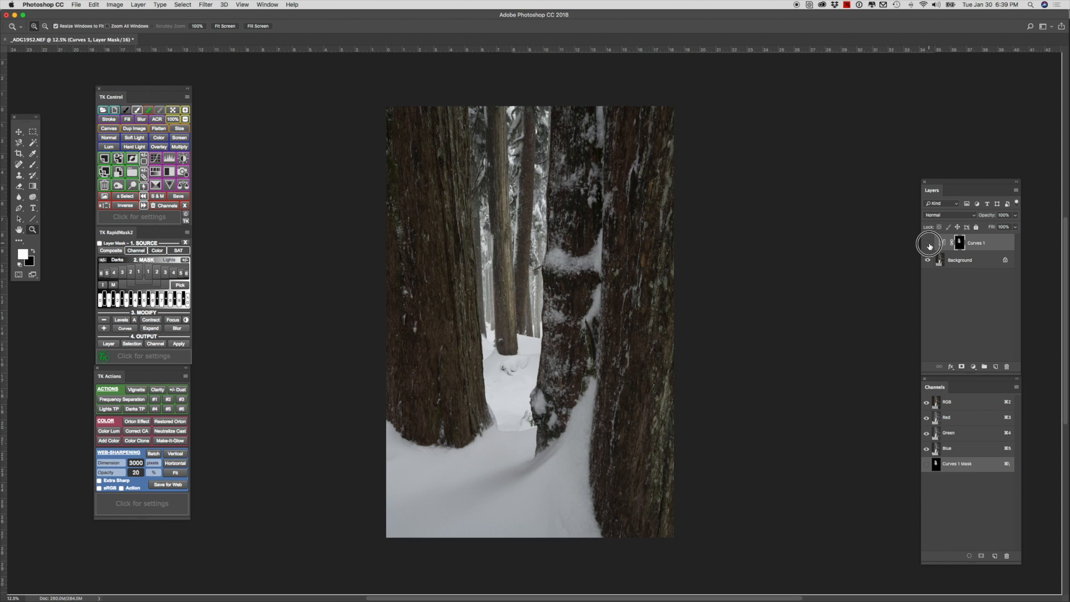
{"action": "left_click", "coordinate": [928, 244]}
{"action": "left_click", "coordinate": [928, 244]}
{"action": "left_click", "coordinate": [928, 244]}
{"action": "left_click", "coordinate": [928, 244]}
{"action": "left_click", "coordinate": [928, 244]}
{"action": "left_click", "coordinate": [928, 244]}
{"action": "left_click", "coordinate": [928, 244]}
{"action": "left_click", "coordinate": [929, 244]}
{"action": "left_click", "coordinate": [928, 244]}
Step: Paint more white at 30% opacity on the Curves 1 mask over the upper background and the lower central trunk
{"action": "key", "text": "b"}
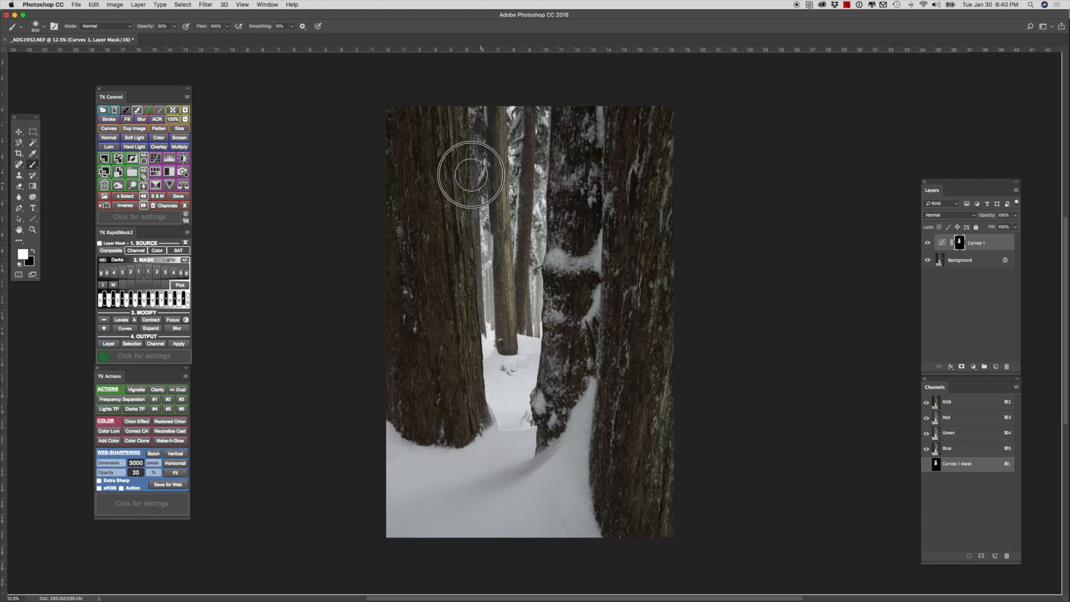
{"action": "mouse_move", "coordinate": [487, 137]}
{"action": "left_mouse_down"}
{"action": "mouse_move", "coordinate": [537, 128]}
{"action": "mouse_move", "coordinate": [531, 136]}
{"action": "left_mouse_up"}
{"action": "left_click_drag", "start_coordinate": [518, 305], "coordinate": [509, 312]}
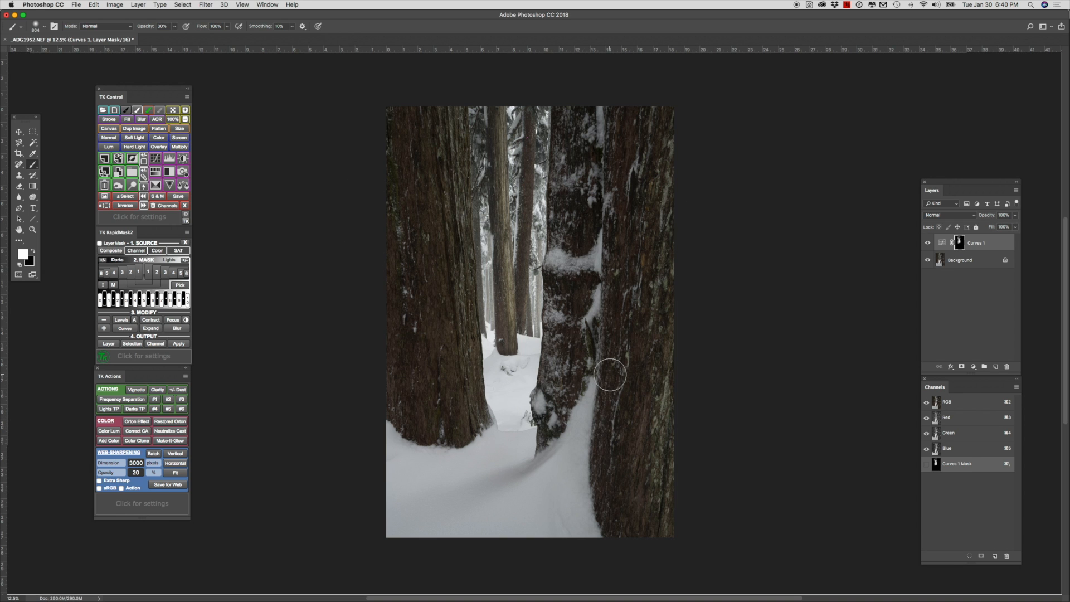
Step: Examine the brightened central trunk, the background trees and the snow around them at 33.3% and 50%
{"action": "key", "text": "z"}
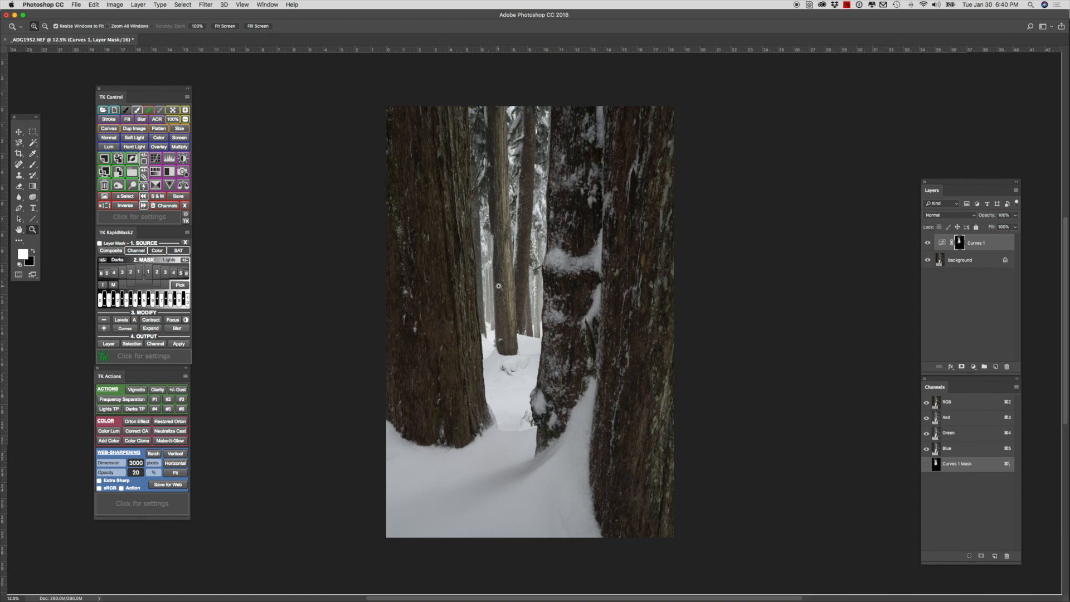
{"action": "left_click", "coordinate": [501, 285]}
{"action": "left_click", "coordinate": [502, 285]}
{"action": "left_click", "coordinate": [504, 288]}
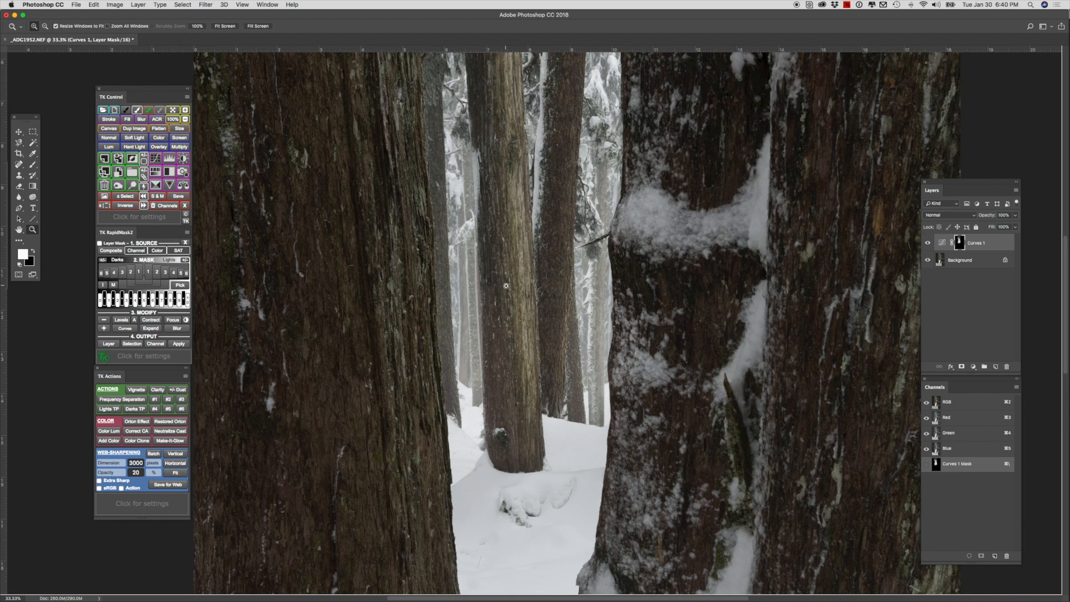
{"action": "left_click", "coordinate": [507, 291]}
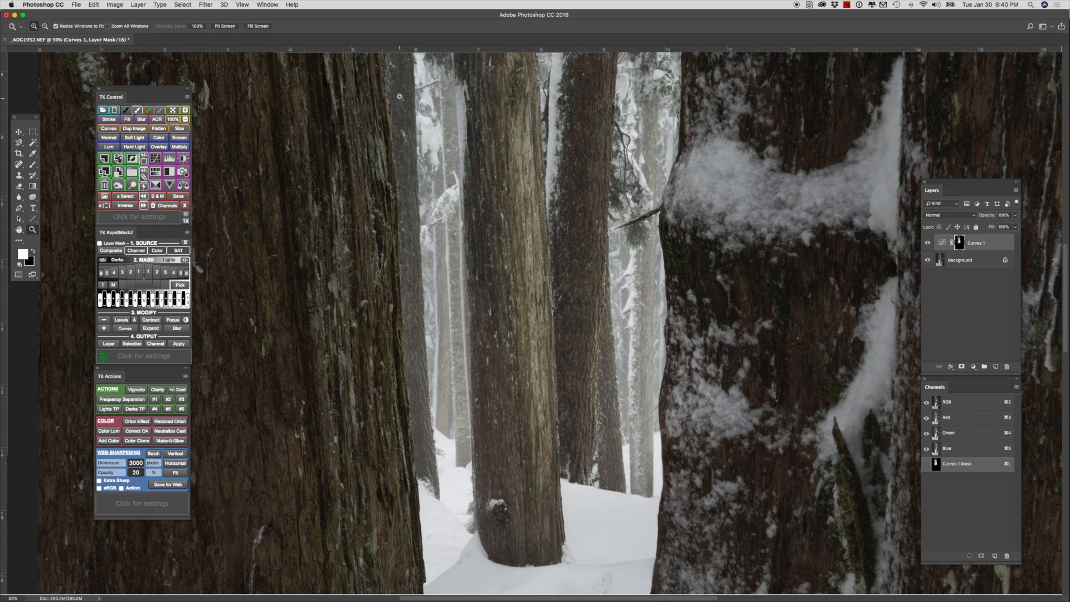
{"action": "left_click", "coordinate": [535, 341], "text": "alt"}
{"action": "left_click", "coordinate": [533, 340]}
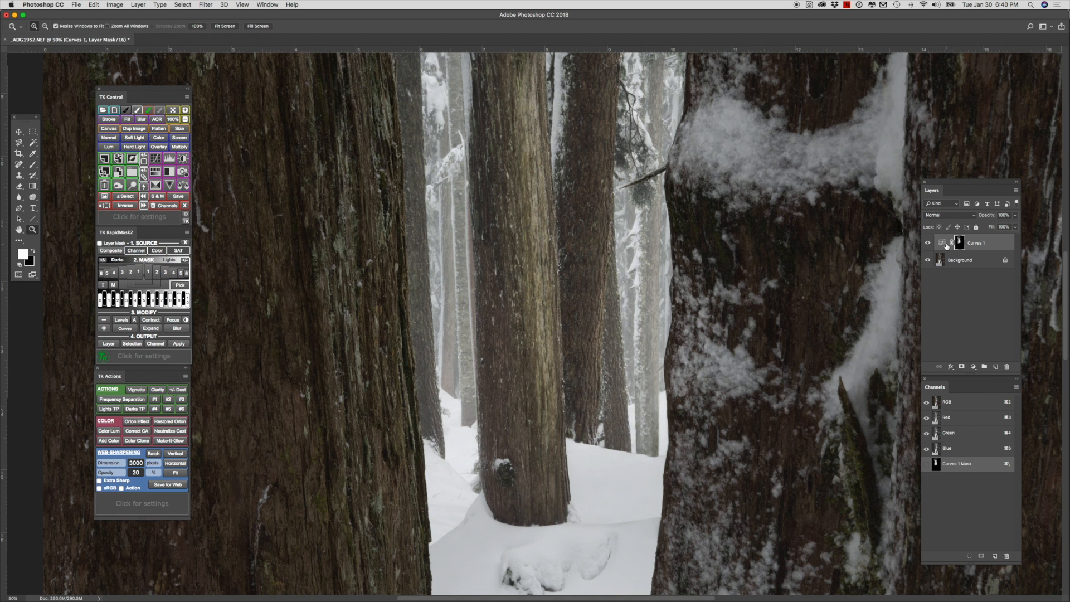
Step: Add a second Curves adjustment layer with a white mask above Curves 1
{"action": "left_click", "coordinate": [156, 160]}
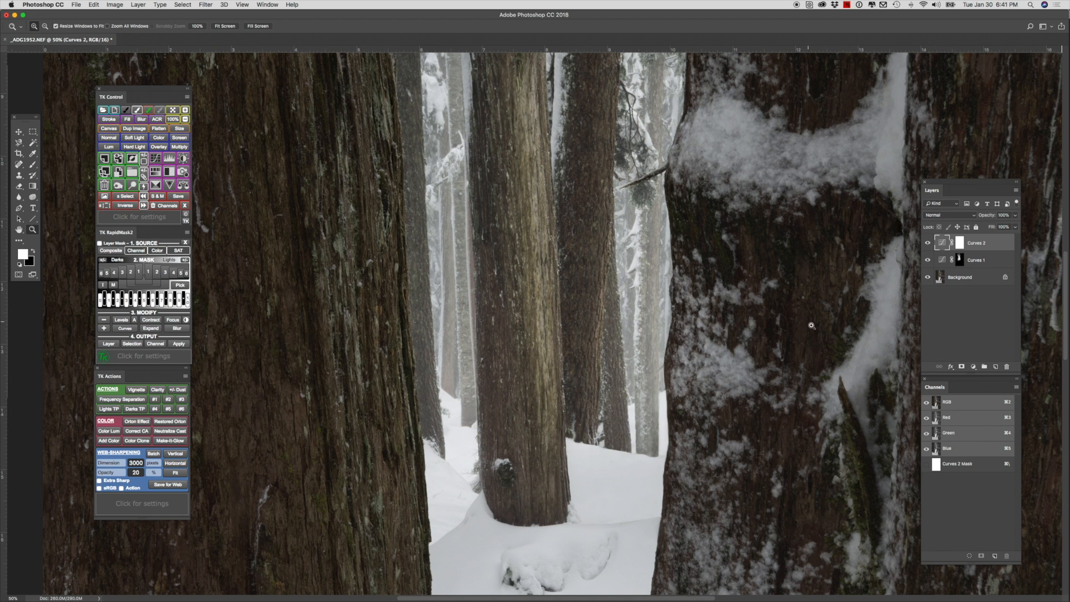
Step: Add another Curves adjustment layer on top, close its settings, and delete that extra layer
{"action": "left_click", "coordinate": [973, 367]}
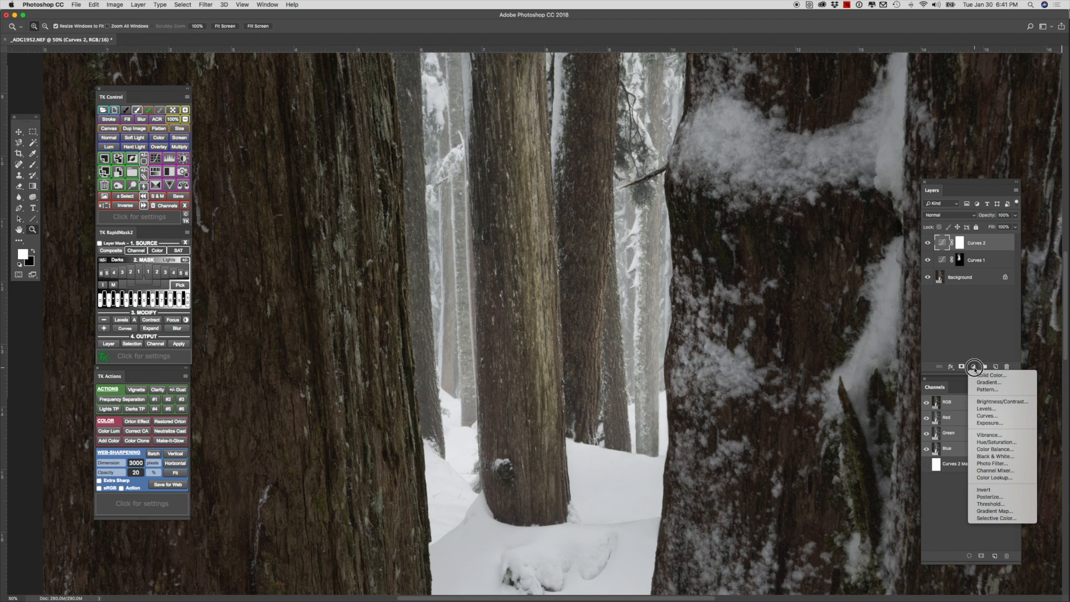
{"action": "left_click", "coordinate": [988, 415]}
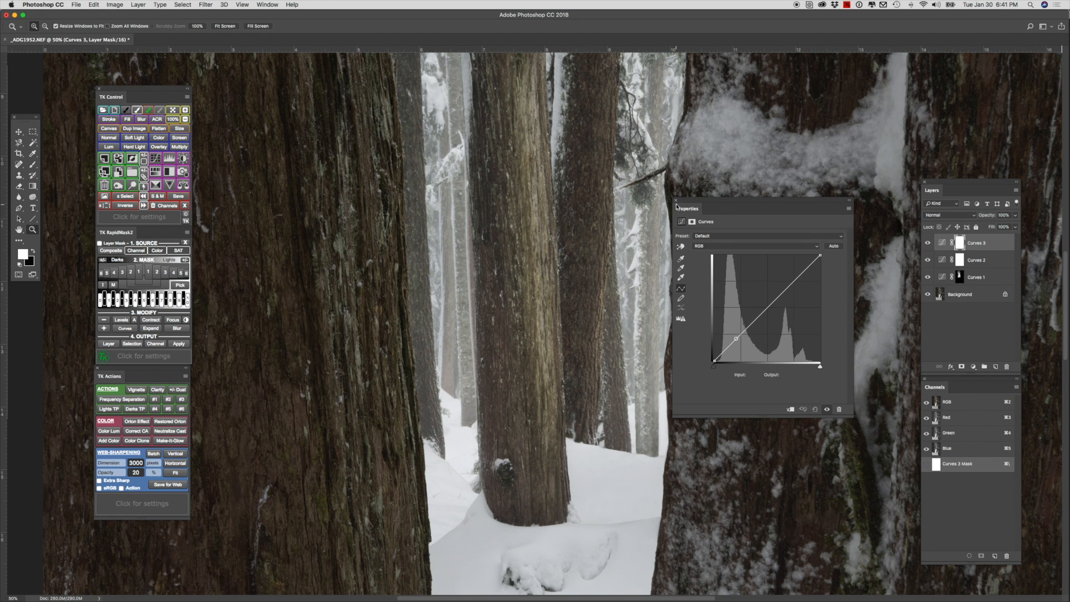
{"action": "left_click", "coordinate": [677, 202]}
{"action": "left_click", "coordinate": [943, 245]}
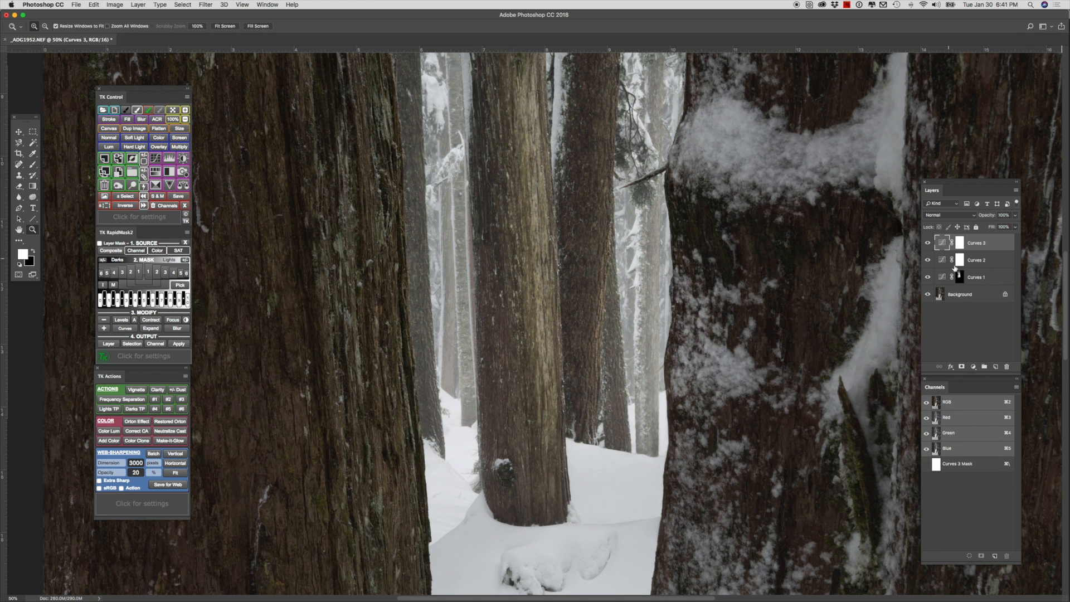
{"action": "left_click", "coordinate": [1006, 367]}
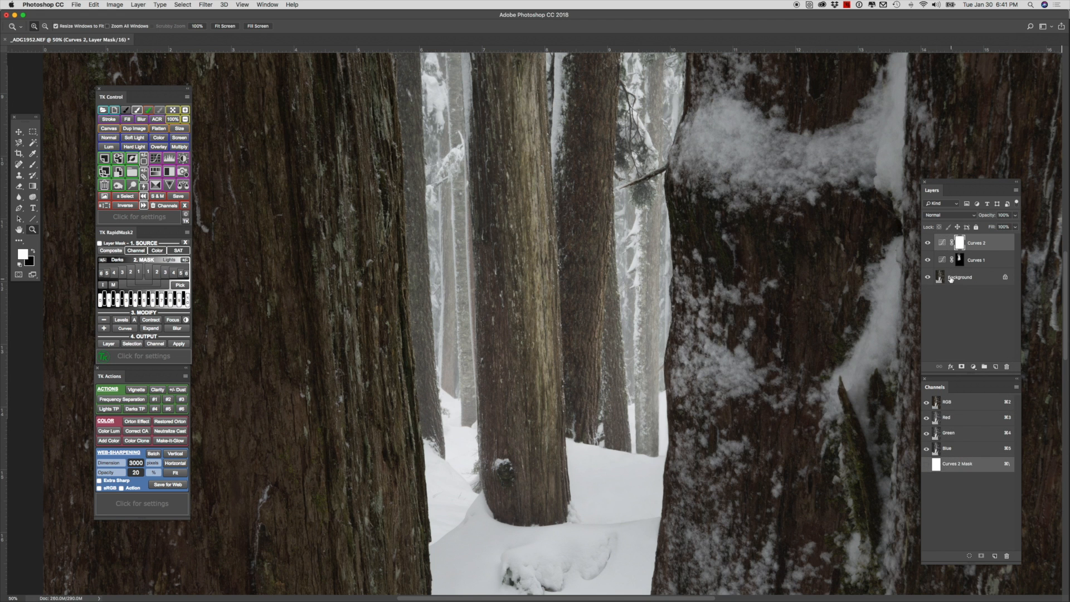
Step: Add contrast on Curves 2 by raising the curve to 150 at input 134 from the central trunk's pale bark and lowering it from its dark bark
{"action": "left_click", "coordinate": [942, 244]}
{"action": "left_click", "coordinate": [958, 244]}
{"action": "double_click", "coordinate": [943, 243]}
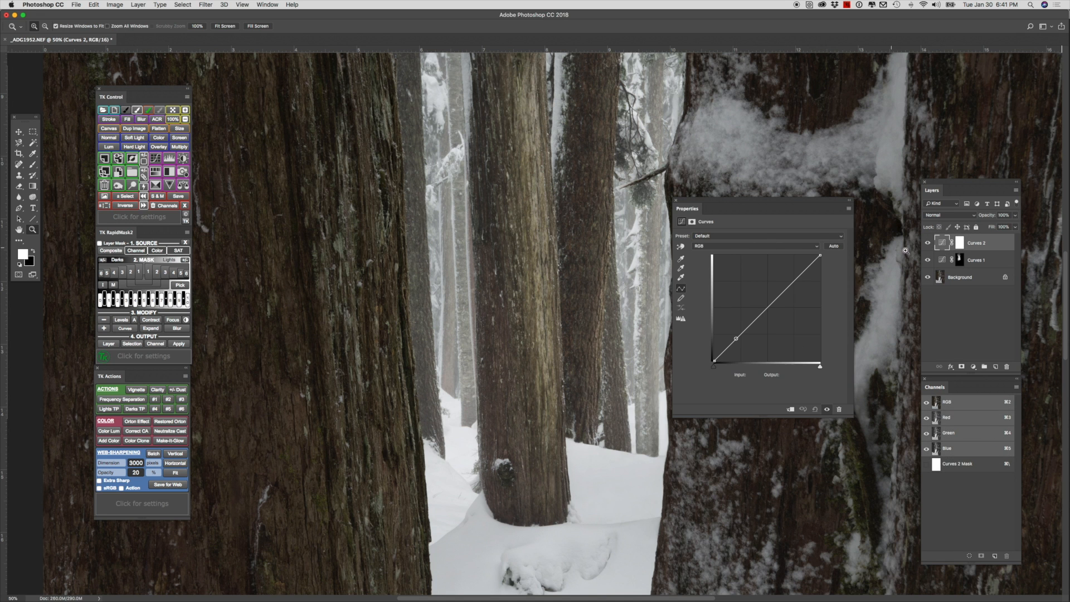
{"action": "left_click_drag", "start_coordinate": [728, 204], "coordinate": [693, 199]}
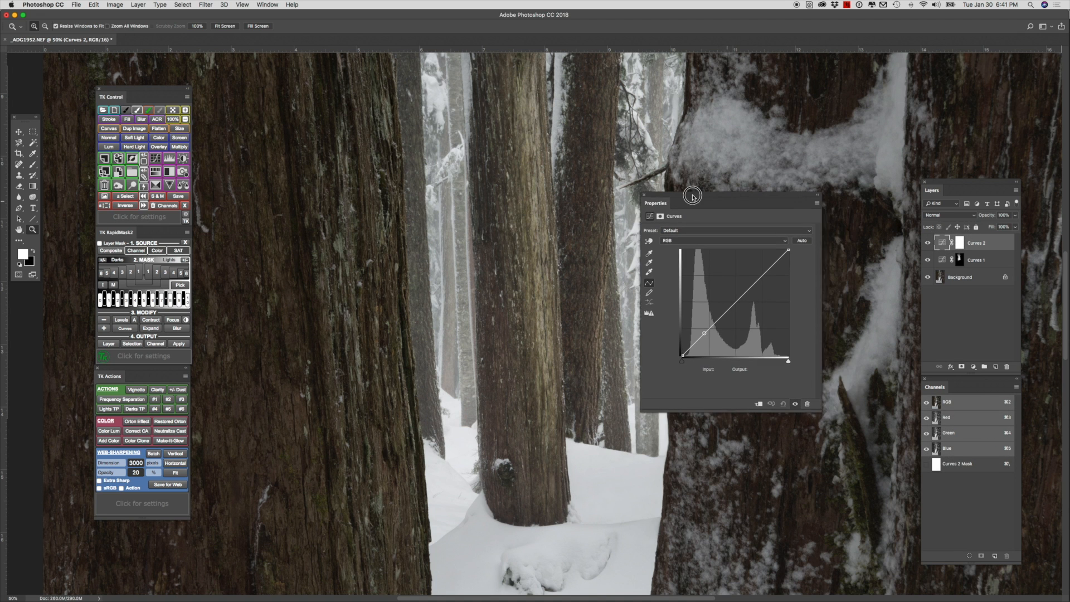
{"action": "left_click", "coordinate": [524, 264]}
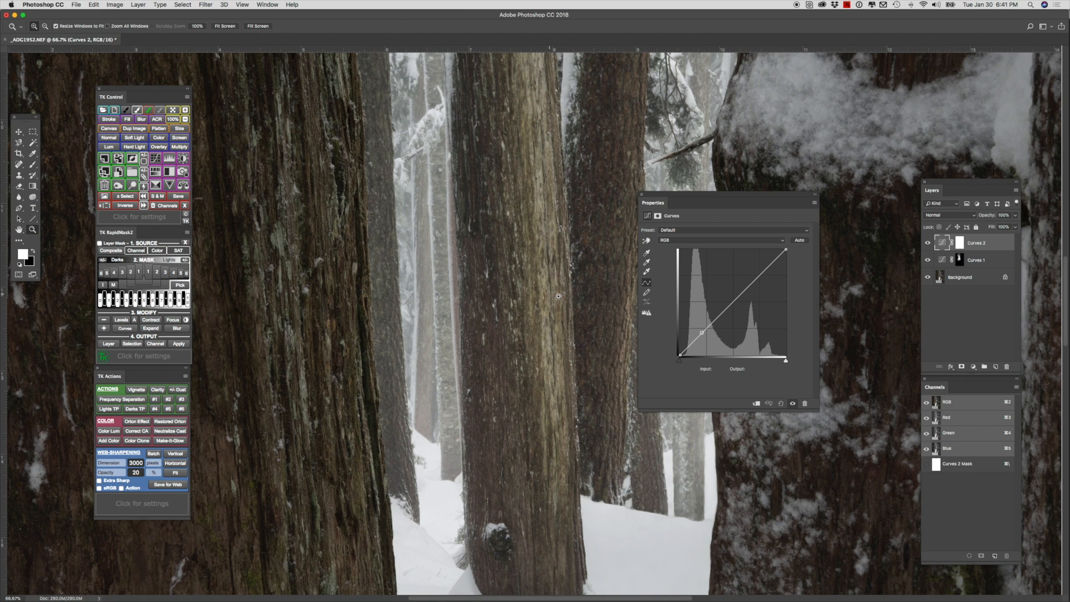
{"action": "left_click", "coordinate": [646, 241]}
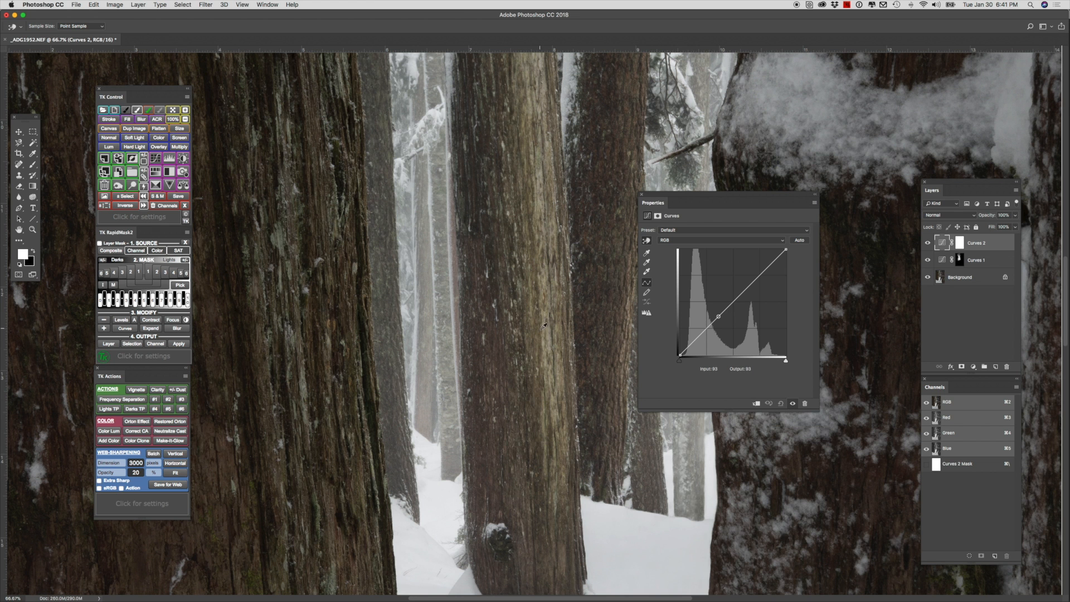
{"action": "left_click_drag", "start_coordinate": [549, 332], "coordinate": [548, 326]}
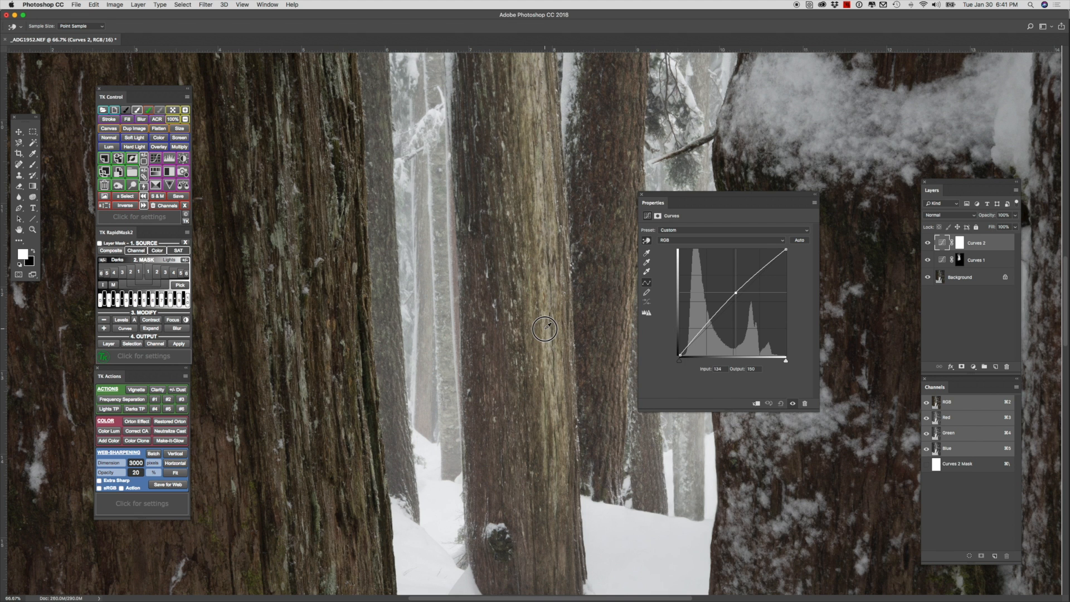
{"action": "left_click", "coordinate": [485, 302]}
{"action": "left_click_drag", "start_coordinate": [484, 302], "coordinate": [484, 307]}
Step: Compare the trunks with the Curves 2 adjustment off and on, leave it on, and close its settings
{"action": "left_click", "coordinate": [792, 402]}
{"action": "left_click", "coordinate": [793, 404]}
{"action": "left_click", "coordinate": [793, 404]}
{"action": "left_click", "coordinate": [793, 404]}
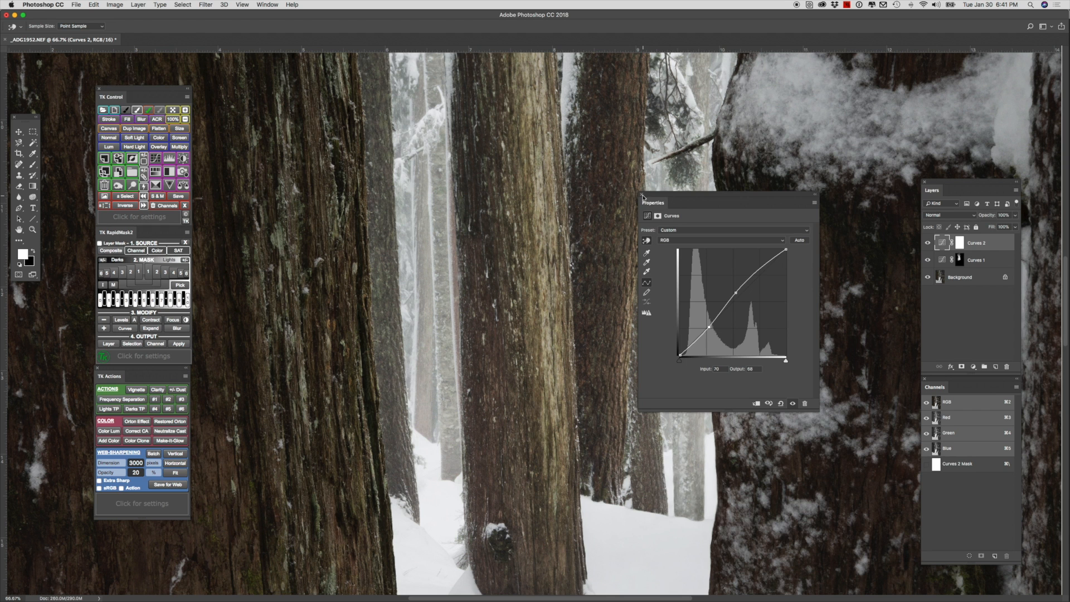
{"action": "left_click", "coordinate": [643, 196]}
Step: Invert the Curves 2 layer mask to black
{"action": "left_click", "coordinate": [959, 243]}
{"action": "key", "text": "z"}
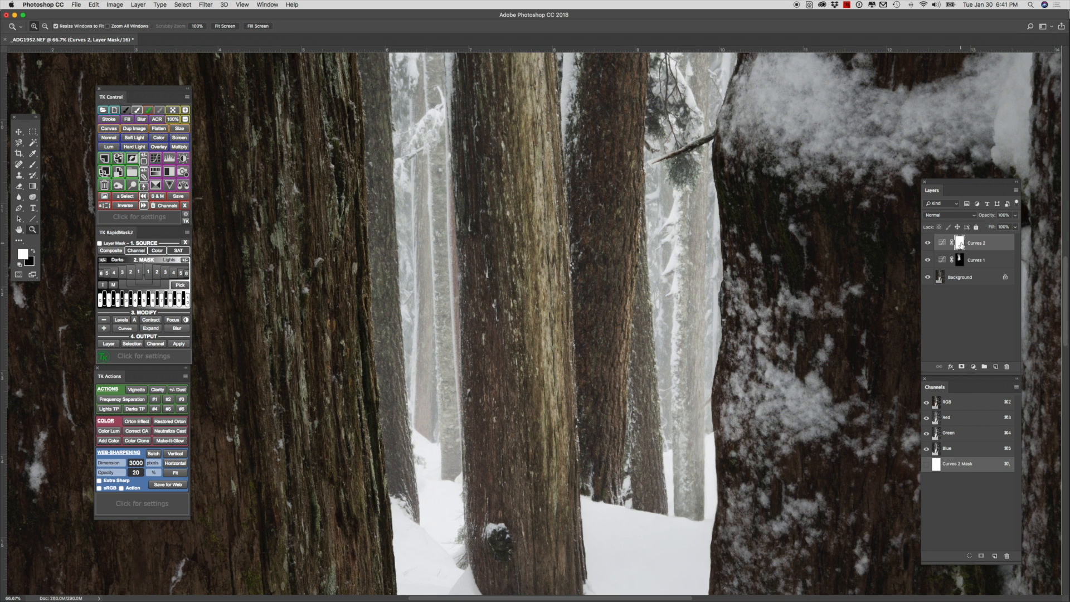
{"action": "key", "text": "super+i"}
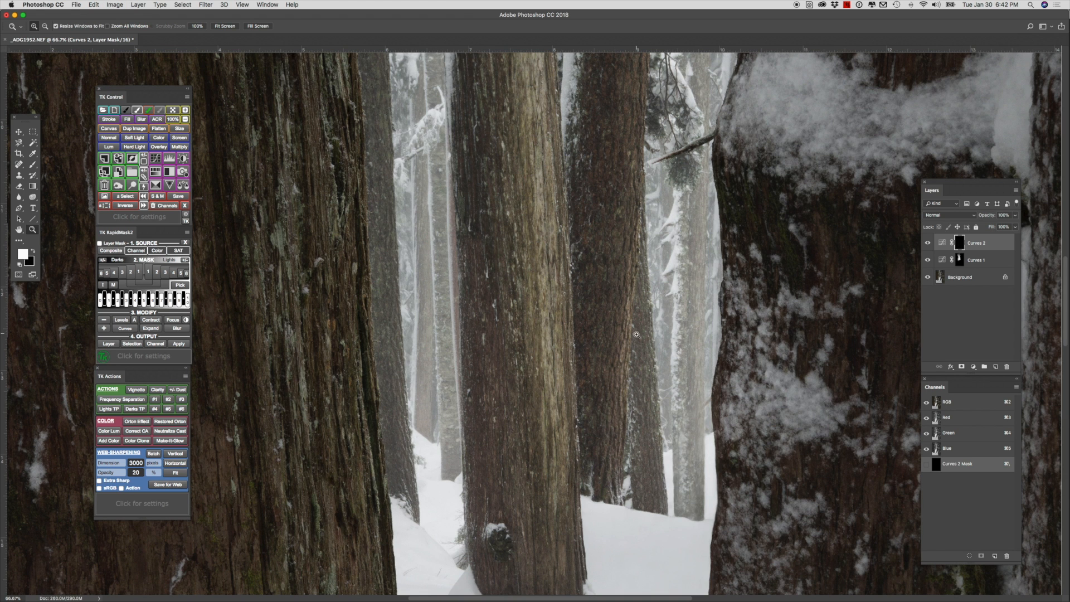
Step: Paint white at 30% opacity on the Curves 2 mask along the full length of the central trunk, with the brush reduced to 373 px
{"action": "key", "text": "b"}
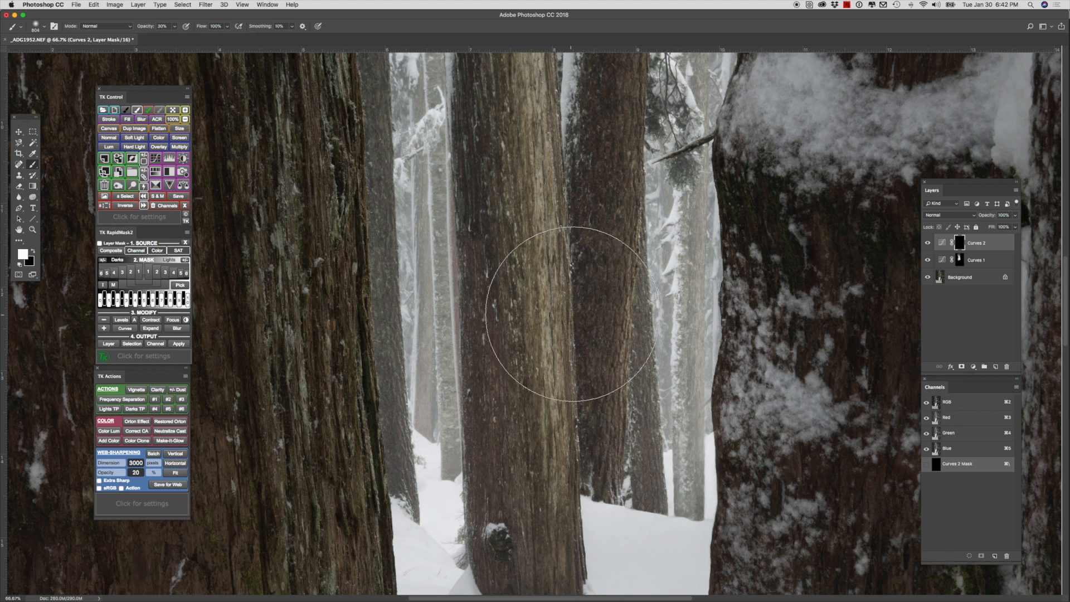
{"action": "mouse_move", "coordinate": [581, 313]}
{"action": "left_mouse_down"}
{"action": "mouse_move", "coordinate": [504, 321]}
{"action": "mouse_move", "coordinate": [519, 320]}
{"action": "left_mouse_up"}
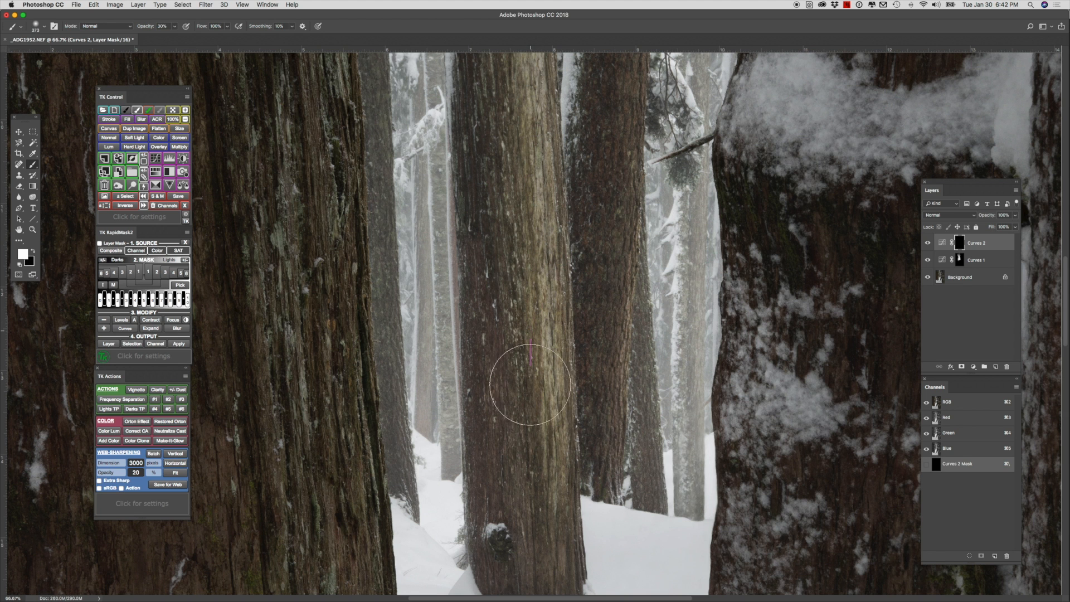
{"action": "mouse_move", "coordinate": [531, 569]}
{"action": "left_mouse_down"}
{"action": "mouse_move", "coordinate": [514, 305]}
{"action": "mouse_move", "coordinate": [520, 113]}
{"action": "left_mouse_up"}
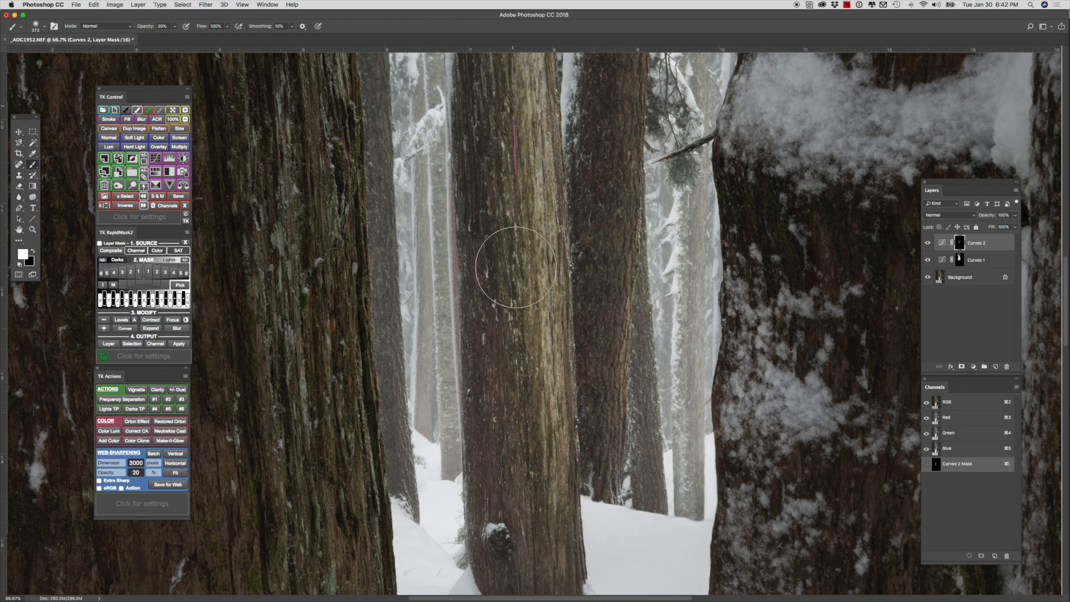
Step: Raise the brush opacity to 40% and paint more white on the Curves 2 mask over the central trunk's lower, upper and middle bark
{"action": "key", "text": "4"}
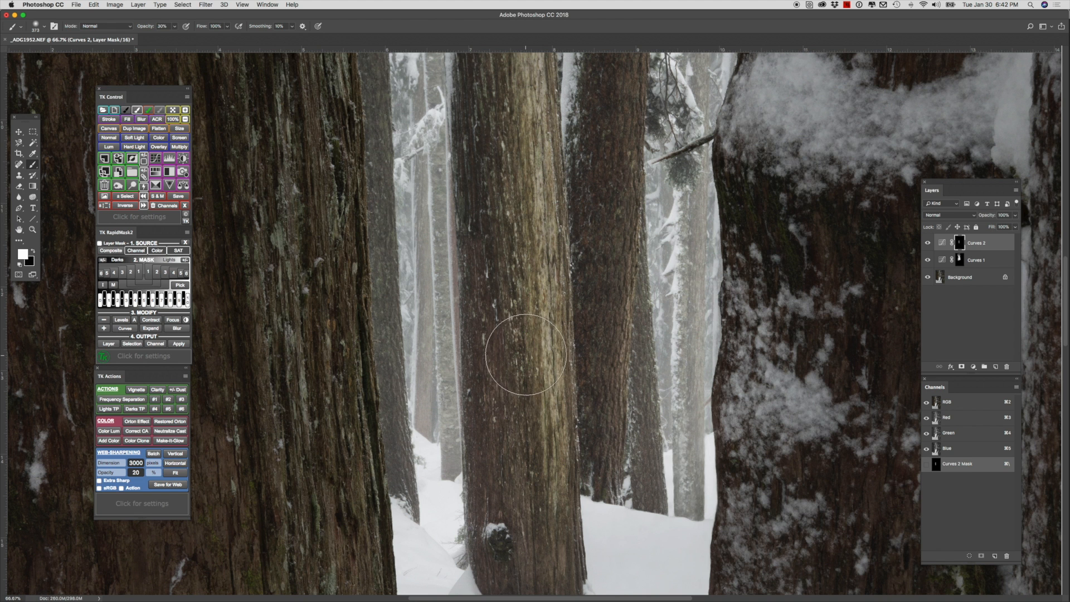
{"action": "mouse_move", "coordinate": [531, 418]}
{"action": "left_mouse_down"}
{"action": "mouse_move", "coordinate": [527, 380]}
{"action": "mouse_move", "coordinate": [520, 563]}
{"action": "mouse_move", "coordinate": [522, 552]}
{"action": "left_mouse_up"}
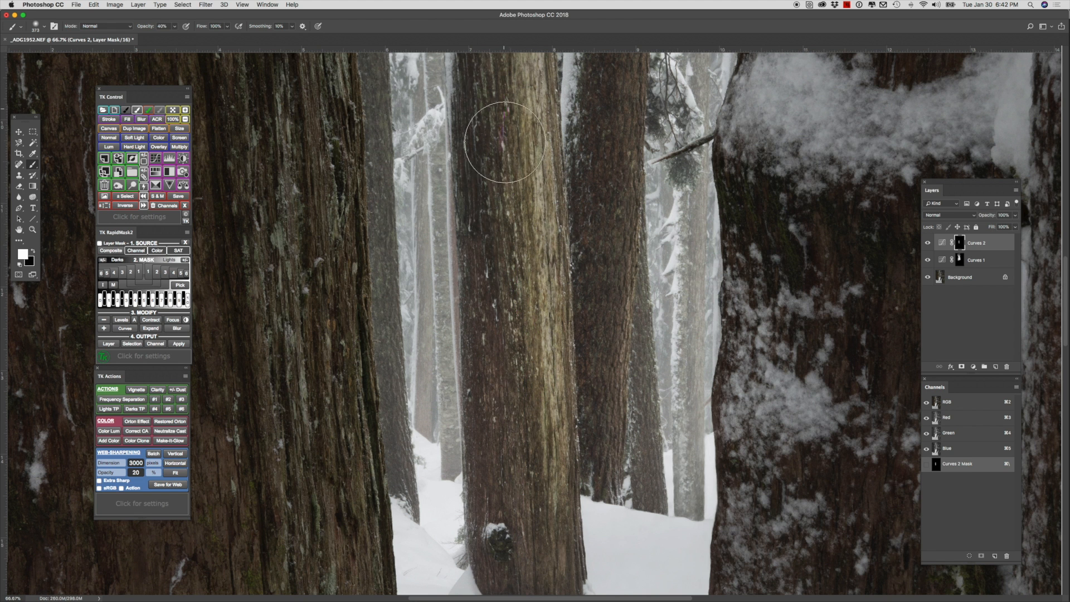
{"action": "mouse_move", "coordinate": [505, 137]}
{"action": "left_mouse_down"}
{"action": "mouse_move", "coordinate": [508, 380]}
{"action": "mouse_move", "coordinate": [520, 272]}
{"action": "left_mouse_up"}
{"action": "key", "text": "z"}
{"action": "left_click", "coordinate": [520, 272], "text": "alt"}
{"action": "left_click", "coordinate": [520, 271], "text": "alt"}
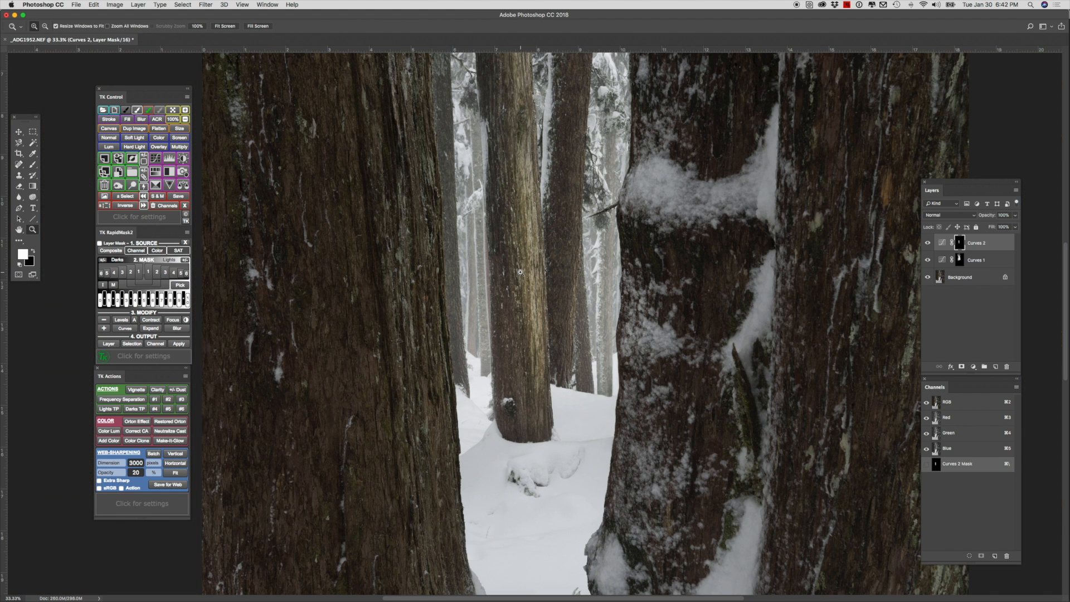
{"action": "key", "text": "b"}
{"action": "mouse_move", "coordinate": [521, 261]}
{"action": "left_mouse_down"}
{"action": "mouse_move", "coordinate": [511, 94]}
{"action": "mouse_move", "coordinate": [515, 372]}
{"action": "mouse_move", "coordinate": [519, 339]}
{"action": "mouse_move", "coordinate": [525, 385]}
{"action": "mouse_move", "coordinate": [524, 226]}
{"action": "mouse_move", "coordinate": [506, 88]}
{"action": "mouse_move", "coordinate": [527, 413]}
{"action": "mouse_move", "coordinate": [518, 384]}
{"action": "left_mouse_up"}
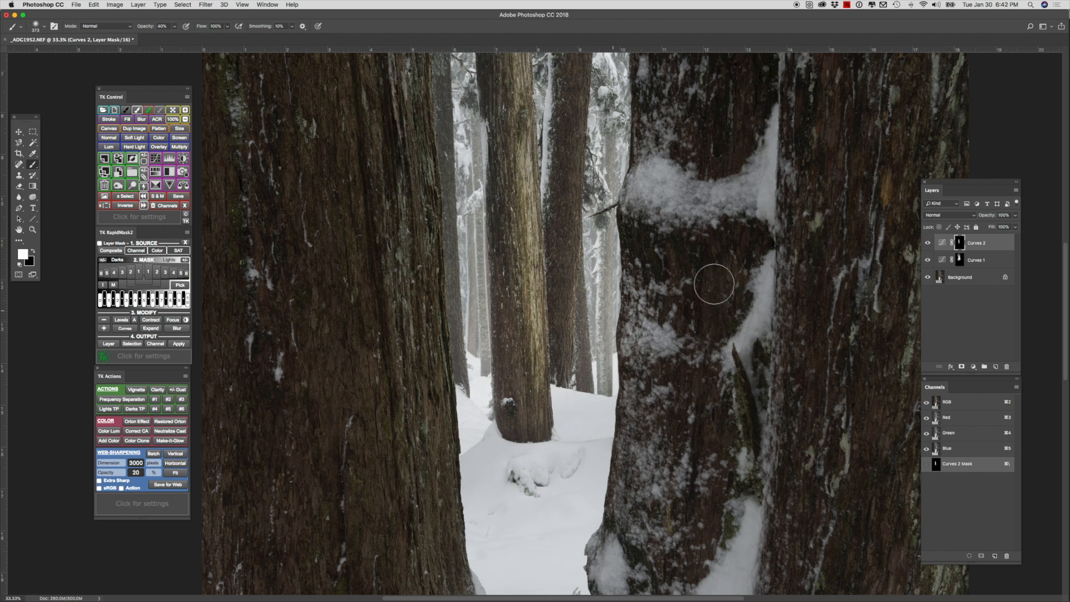
Step: Compare the photo with the masked Curves 2 layer hidden and shown, leaving it shown
{"action": "left_click", "coordinate": [927, 243]}
{"action": "left_click", "coordinate": [927, 243]}
{"action": "left_click", "coordinate": [927, 244]}
{"action": "left_click", "coordinate": [927, 244]}
Step: Create a ready-made Dodge layer for white paint in Overlay mode, and delete it
{"action": "key", "text": "z"}
{"action": "left_click", "coordinate": [537, 299], "text": "alt"}
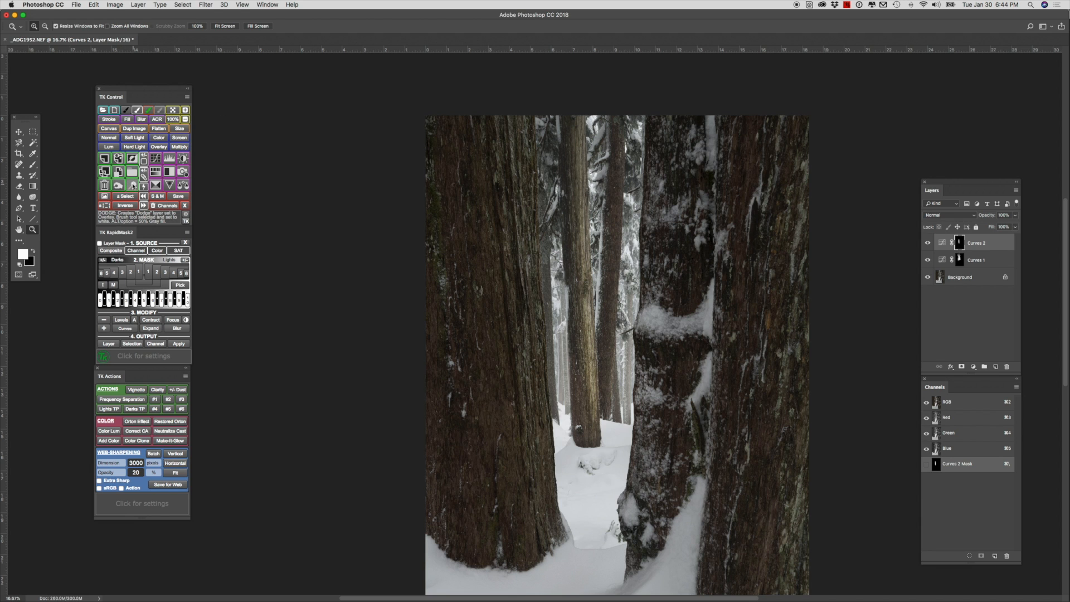
{"action": "left_click", "coordinate": [133, 185]}
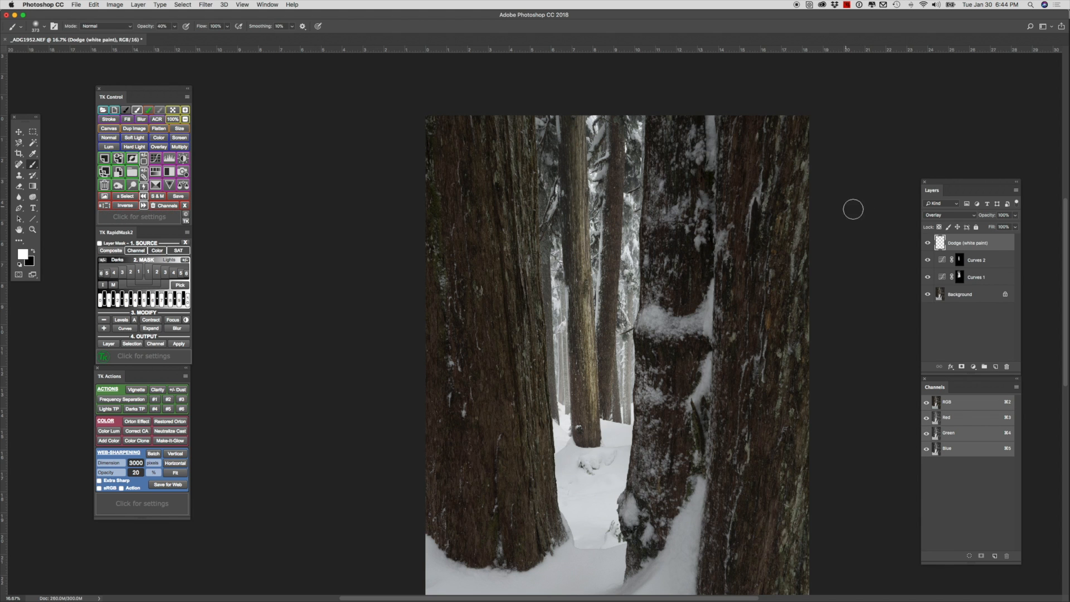
{"action": "left_click", "coordinate": [1007, 367]}
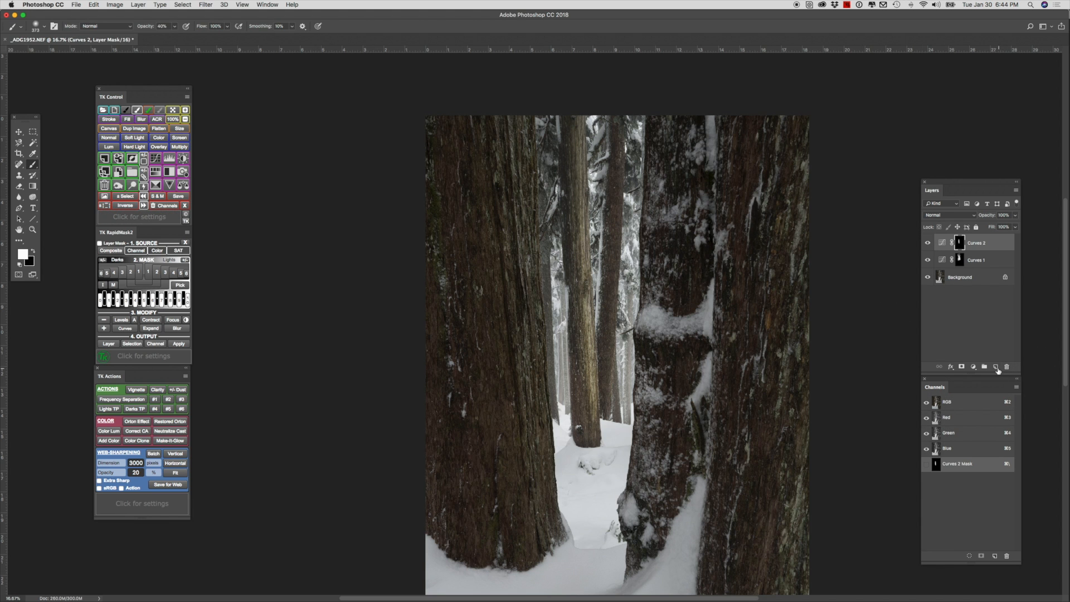
Step: Create a blank layer above Curves 2 and set its blend mode to Soft Light
{"action": "left_click", "coordinate": [995, 367]}
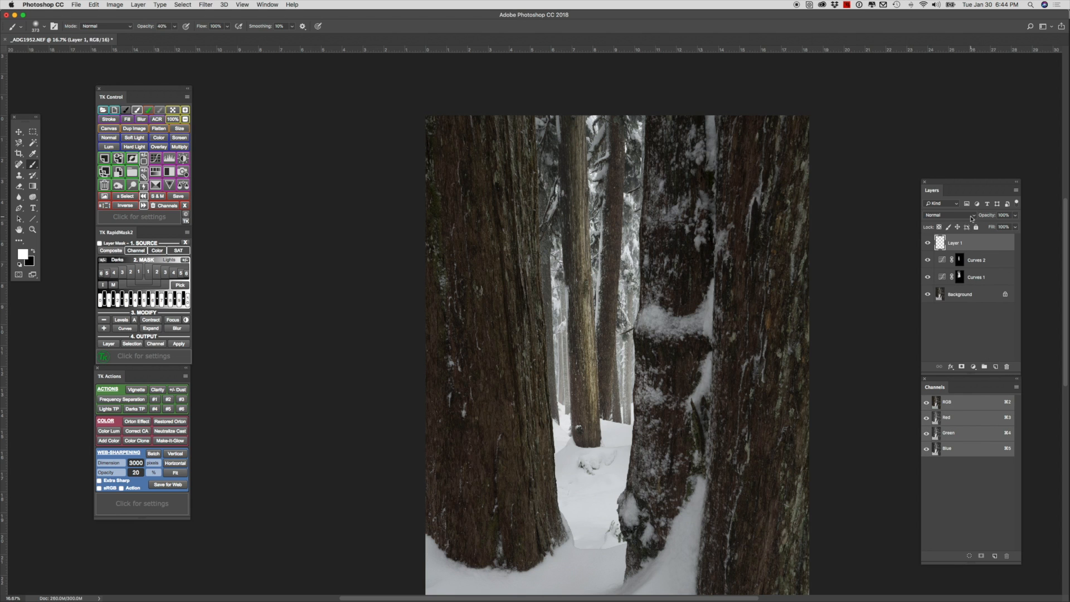
{"action": "left_click", "coordinate": [971, 217]}
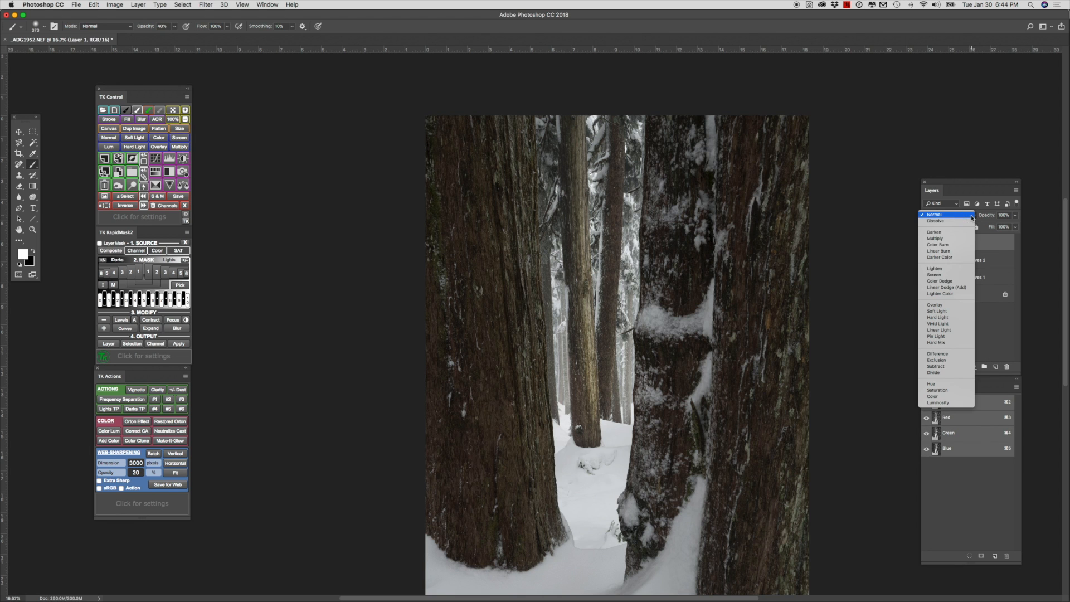
{"action": "left_click", "coordinate": [945, 311]}
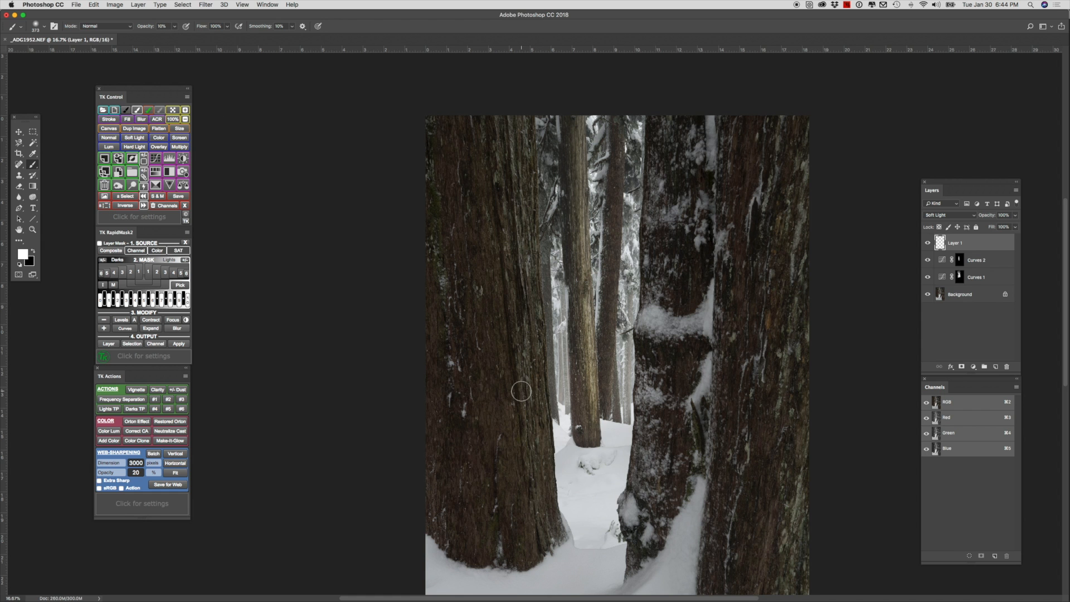
Step: Set the brush opacity to 100%, paint a straight white stroke down the inner edge of the large left trunk, and undo it
{"action": "key", "text": "super+r"}
{"action": "mouse_move", "coordinate": [513, 394]}
{"action": "left_mouse_down"}
{"action": "mouse_move", "coordinate": [508, 306]}
{"action": "mouse_move", "coordinate": [523, 363]}
{"action": "left_mouse_up"}
{"action": "key", "text": "super+r"}
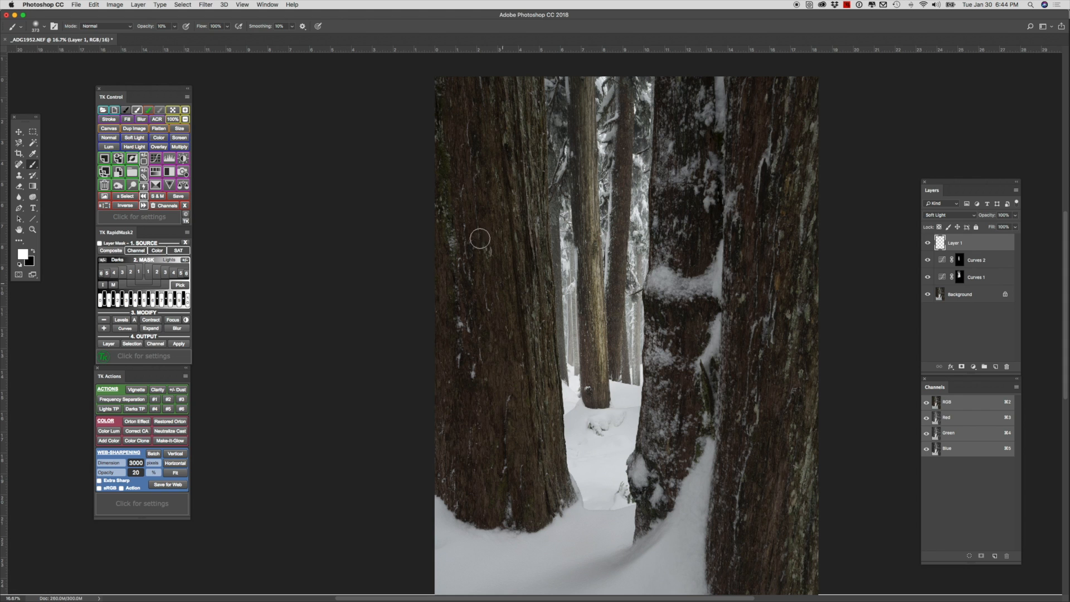
{"action": "left_click_drag", "start_coordinate": [491, 135], "coordinate": [492, 138]}
{"action": "left_click", "coordinate": [176, 27]}
{"action": "left_click_drag", "start_coordinate": [175, 38], "coordinate": [223, 39]}
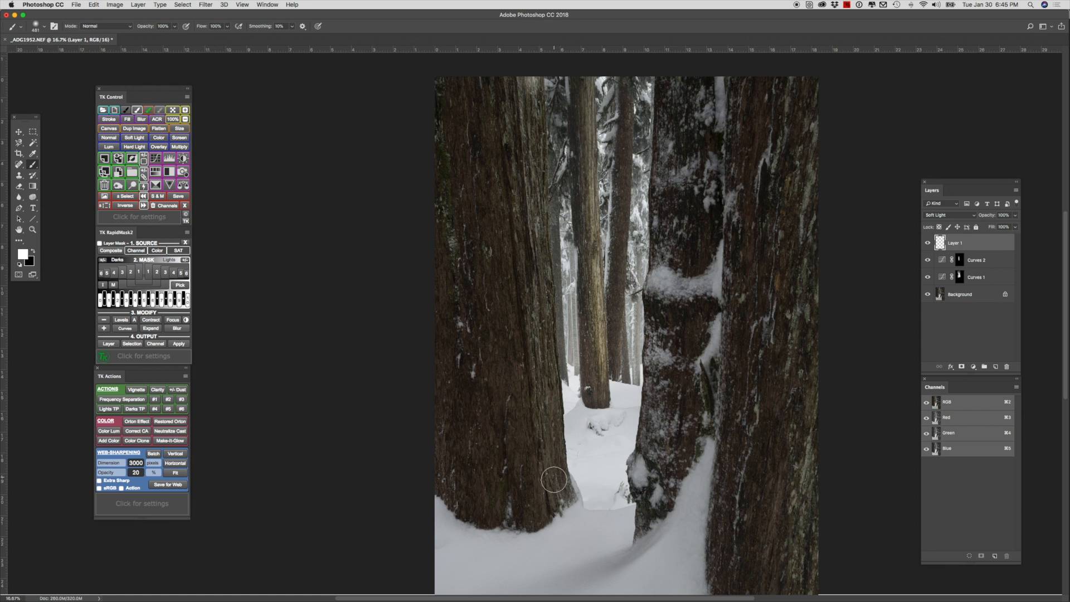
{"action": "left_click", "coordinate": [560, 498], "text": "shift"}
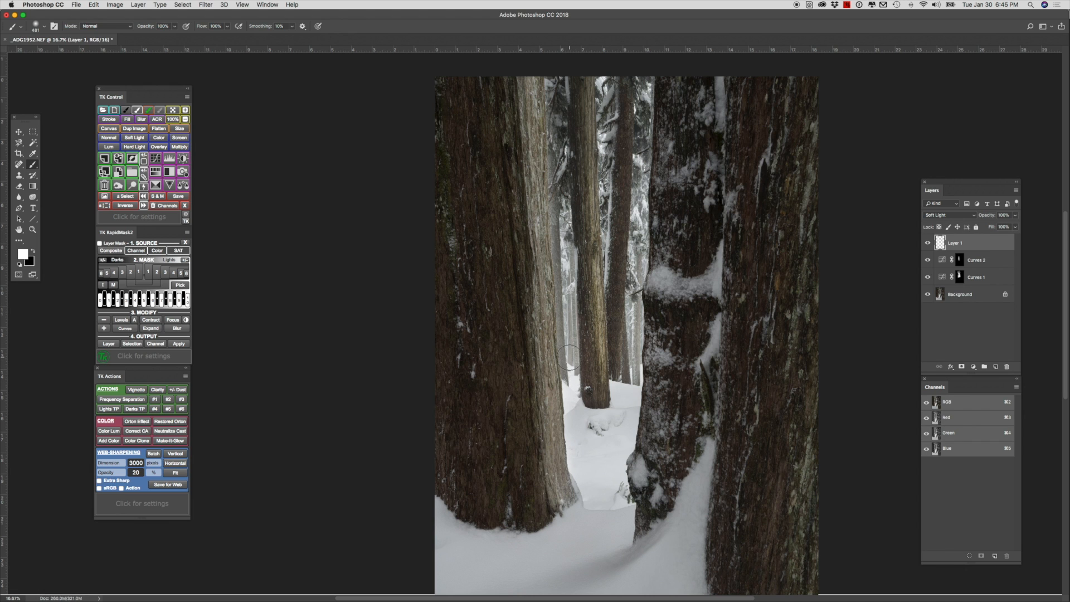
{"action": "key", "text": "super+z"}
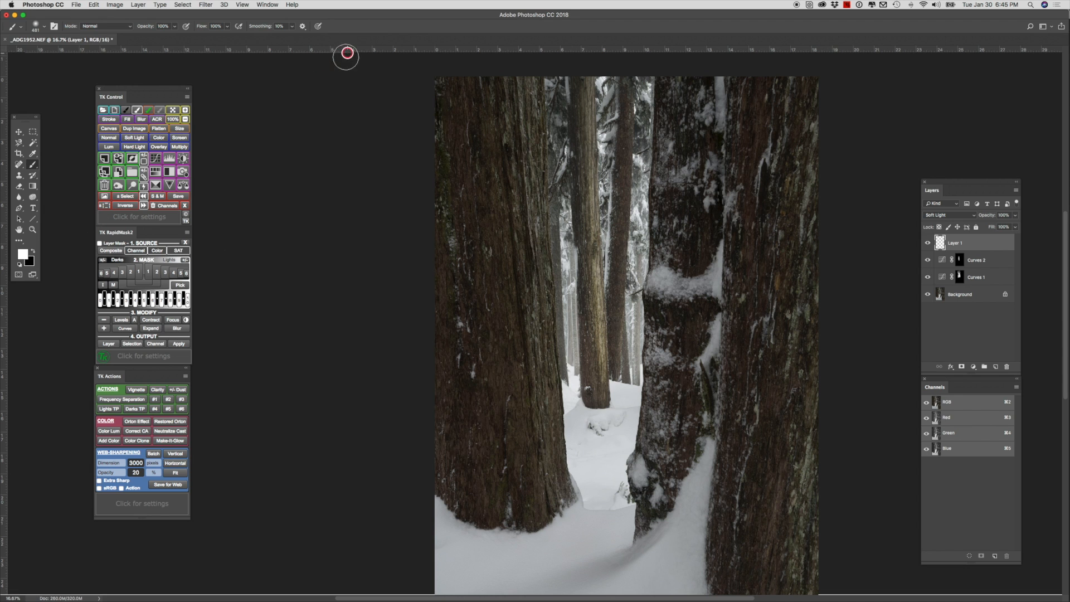
Step: Paint another straight 100% white stroke from the top of the large left trunk to its base, and undo it
{"action": "left_click", "coordinate": [528, 83]}
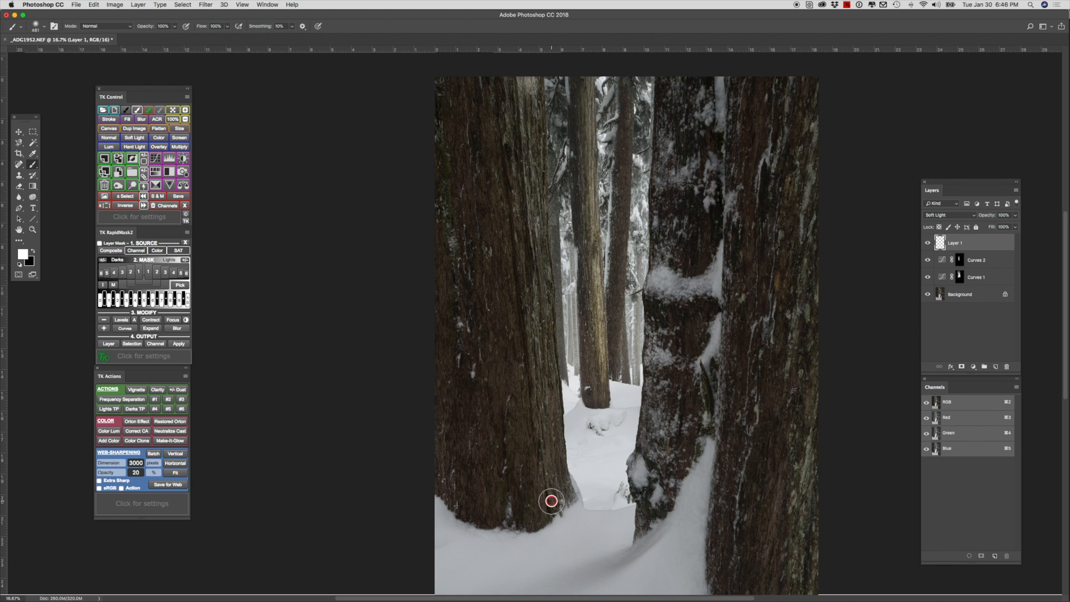
{"action": "left_click", "coordinate": [551, 501], "text": "shift"}
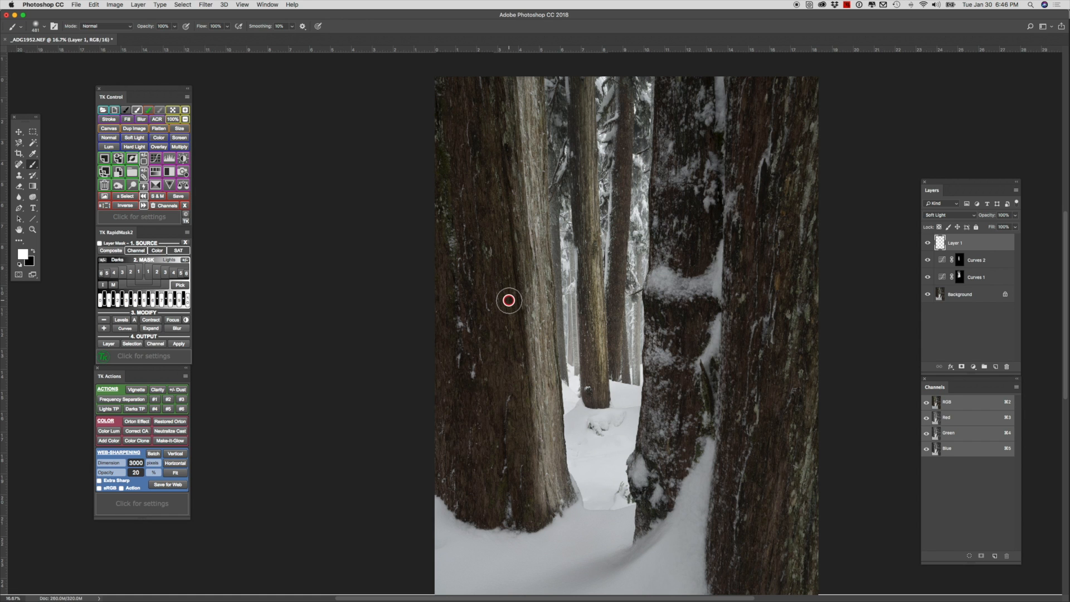
{"action": "key", "text": "super+z"}
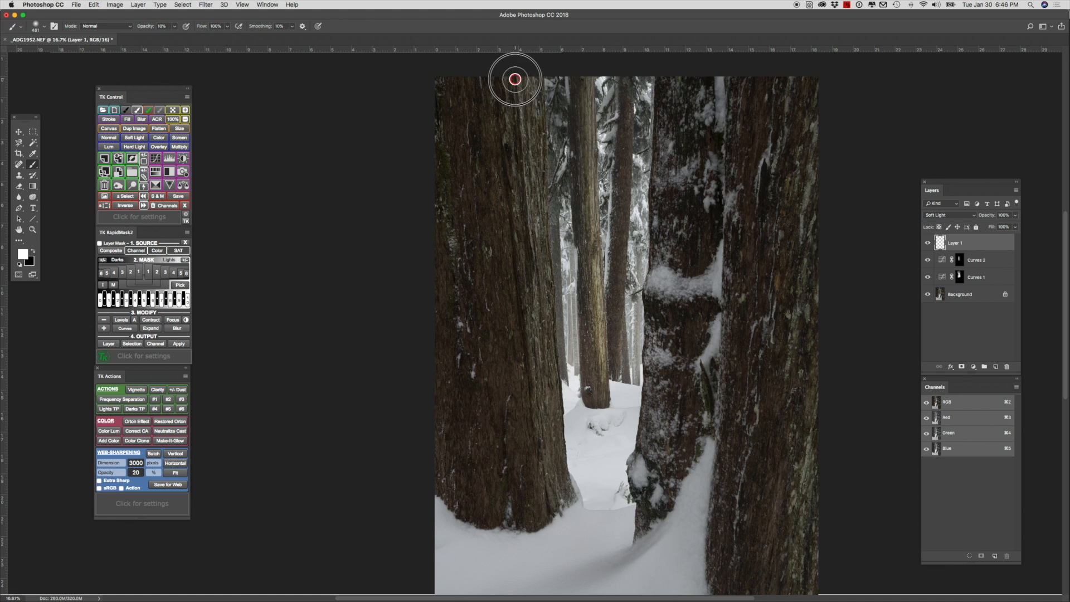
Step: Dodge the inner side of the large left trunk with white strokes at 10% opacity on the Soft Light layer
{"action": "left_click", "coordinate": [539, 516]}
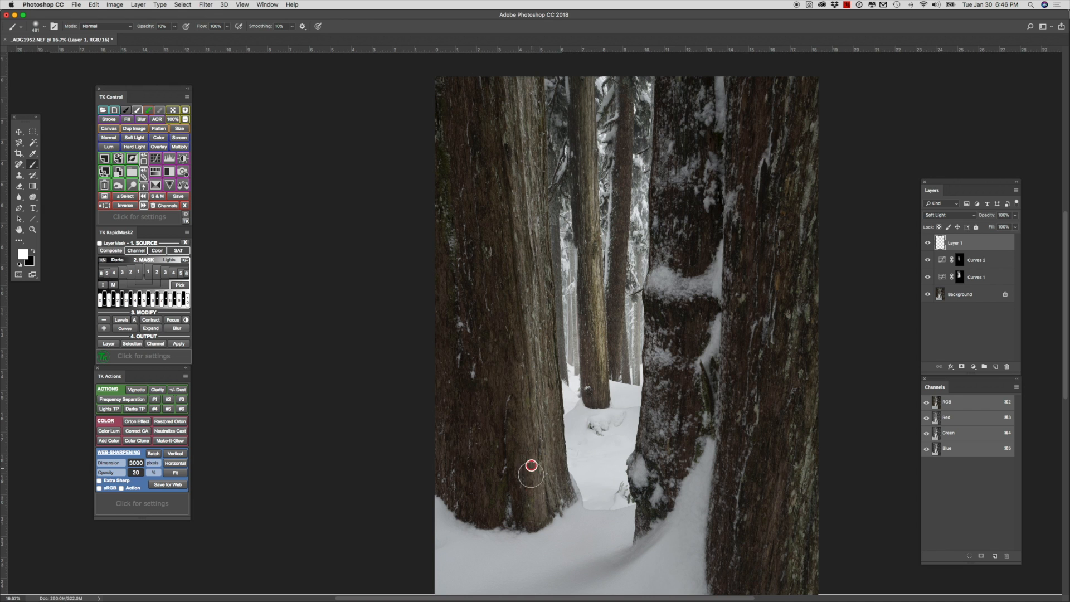
{"action": "mouse_move", "coordinate": [533, 517]}
{"action": "left_mouse_down"}
{"action": "mouse_move", "coordinate": [538, 358]}
{"action": "mouse_move", "coordinate": [518, 210]}
{"action": "mouse_move", "coordinate": [538, 291]}
{"action": "mouse_move", "coordinate": [527, 217]}
{"action": "mouse_move", "coordinate": [532, 299]}
{"action": "mouse_move", "coordinate": [456, 313]}
{"action": "mouse_move", "coordinate": [452, 344]}
{"action": "mouse_move", "coordinate": [460, 323]}
{"action": "left_mouse_up"}
{"action": "mouse_move", "coordinate": [521, 382]}
{"action": "left_mouse_down"}
{"action": "mouse_move", "coordinate": [565, 381]}
{"action": "mouse_move", "coordinate": [570, 390]}
{"action": "mouse_move", "coordinate": [544, 413]}
{"action": "mouse_move", "coordinate": [601, 374]}
{"action": "mouse_move", "coordinate": [610, 303]}
{"action": "mouse_move", "coordinate": [608, 337]}
{"action": "mouse_move", "coordinate": [611, 307]}
{"action": "mouse_move", "coordinate": [582, 336]}
{"action": "mouse_move", "coordinate": [534, 335]}
{"action": "mouse_move", "coordinate": [545, 476]}
{"action": "mouse_move", "coordinate": [538, 276]}
{"action": "mouse_move", "coordinate": [532, 313]}
{"action": "mouse_move", "coordinate": [581, 342]}
{"action": "mouse_move", "coordinate": [682, 327]}
{"action": "mouse_move", "coordinate": [688, 209]}
{"action": "mouse_move", "coordinate": [682, 439]}
{"action": "mouse_move", "coordinate": [701, 423]}
{"action": "mouse_move", "coordinate": [722, 237]}
{"action": "mouse_move", "coordinate": [669, 425]}
{"action": "mouse_move", "coordinate": [677, 488]}
{"action": "left_mouse_up"}
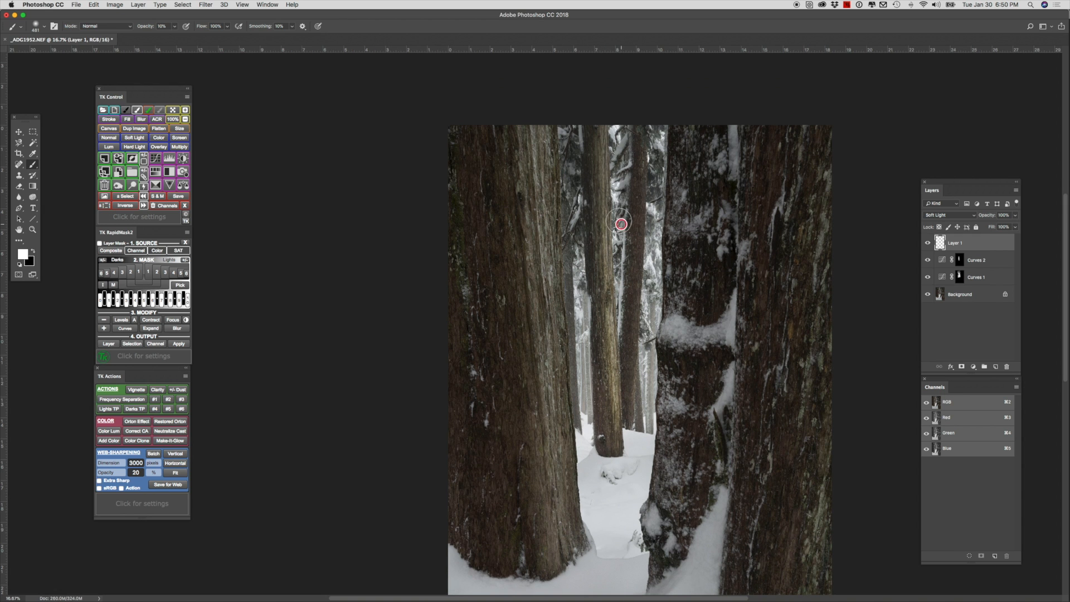
Step: Add an Overlay dodge layer above Layer 1 and dodge the bright thin central trunk with low-opacity white strokes
{"action": "left_click_drag", "start_coordinate": [612, 263], "coordinate": [605, 217]}
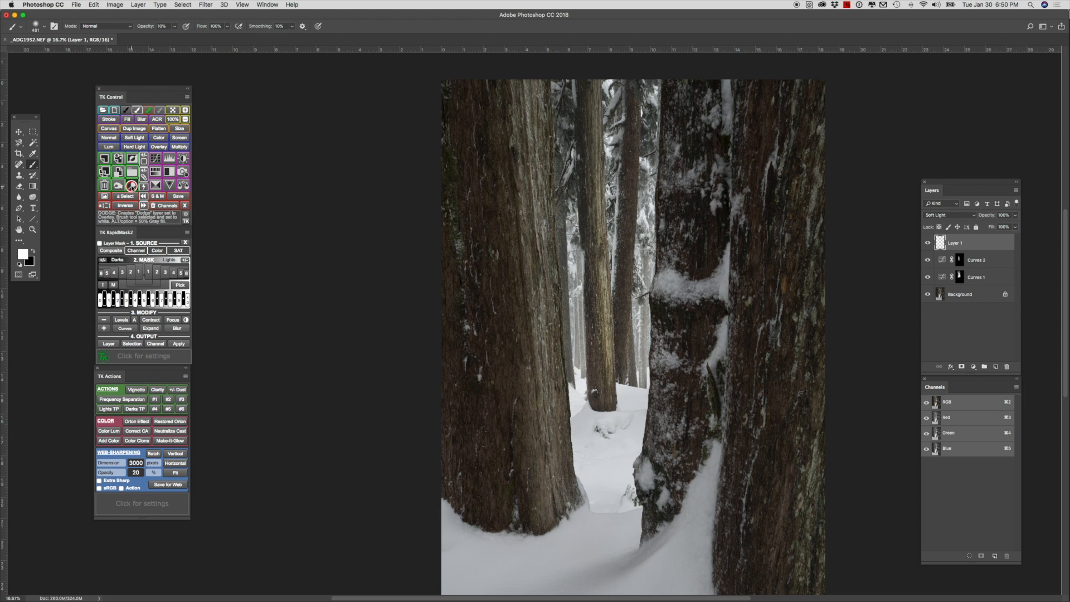
{"action": "left_click", "coordinate": [132, 186]}
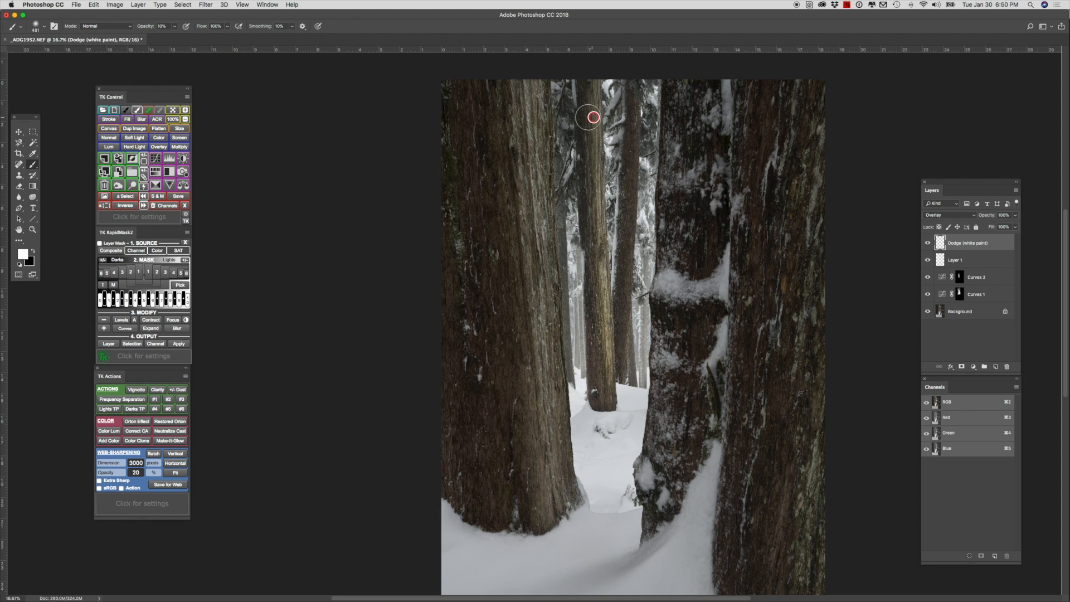
{"action": "left_click_drag", "start_coordinate": [597, 98], "coordinate": [583, 96]}
{"action": "left_click_drag", "start_coordinate": [609, 405], "coordinate": [609, 405]}
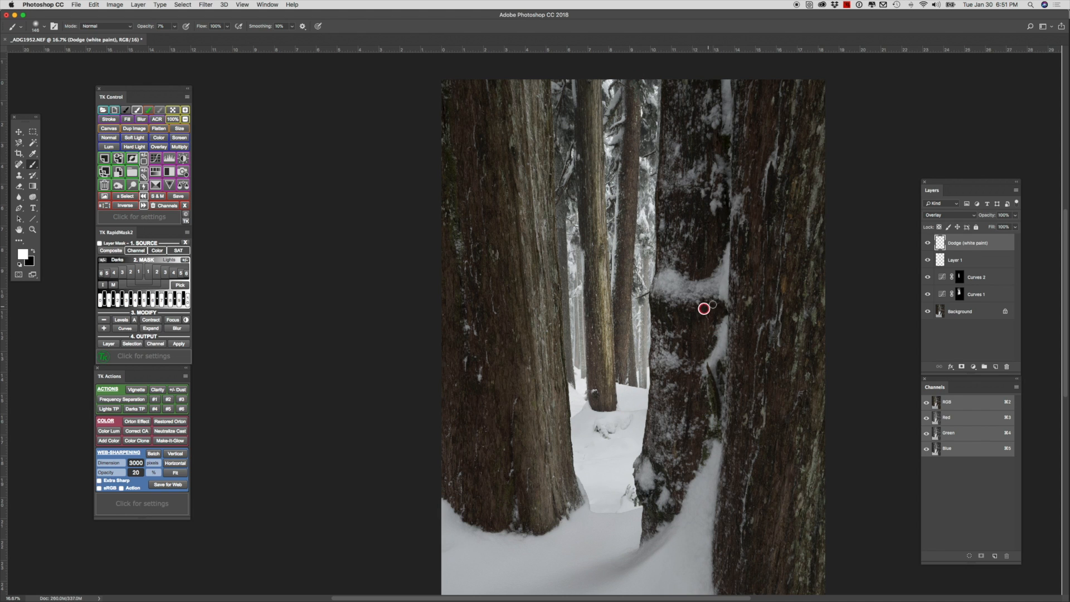
Step: Compare the image with and without the Overlay dodge layer, and with and without the Soft Light Layer 1
{"action": "left_click", "coordinate": [928, 243]}
{"action": "left_click", "coordinate": [928, 243]}
{"action": "left_click", "coordinate": [928, 242]}
{"action": "left_click", "coordinate": [928, 243]}
{"action": "left_click", "coordinate": [927, 242]}
{"action": "left_click", "coordinate": [928, 242]}
{"action": "left_click", "coordinate": [927, 242]}
{"action": "left_click", "coordinate": [928, 243]}
{"action": "left_click", "coordinate": [928, 242]}
{"action": "left_click", "coordinate": [927, 243]}
{"action": "left_click", "coordinate": [928, 259]}
{"action": "left_click", "coordinate": [927, 260]}
{"action": "left_click", "coordinate": [928, 260]}
{"action": "left_click", "coordinate": [927, 259]}
{"action": "left_click", "coordinate": [928, 260]}
{"action": "left_click", "coordinate": [928, 260]}
{"action": "left_click", "coordinate": [928, 259]}
{"action": "left_click", "coordinate": [928, 259]}
Step: Create a blank layer above the Overlay dodge layer and set its blend mode to Soft Light
{"action": "left_click_drag", "start_coordinate": [685, 463], "coordinate": [704, 325]}
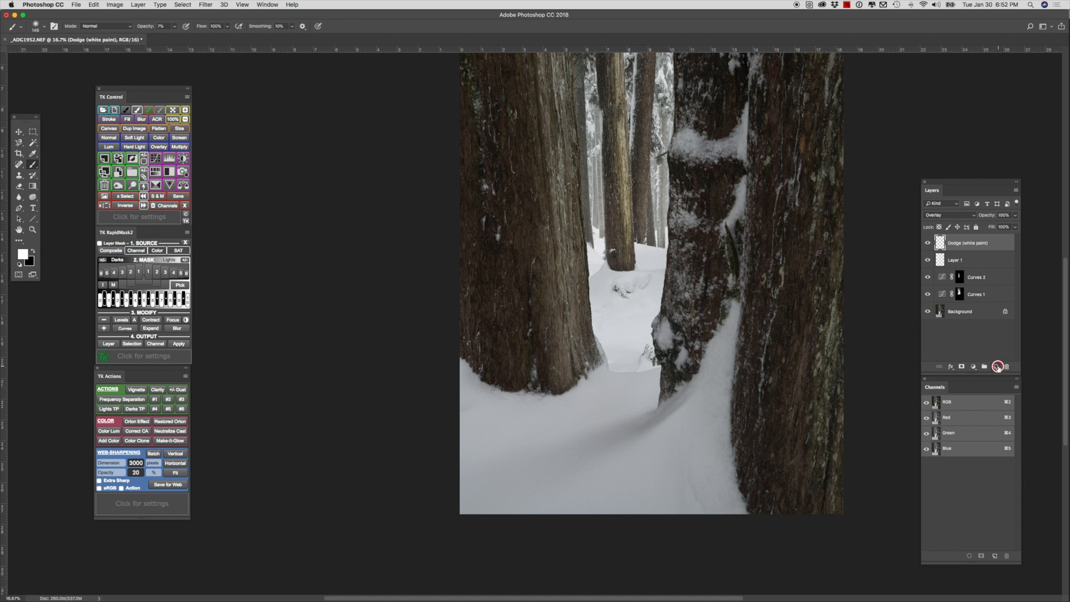
{"action": "left_click", "coordinate": [994, 366]}
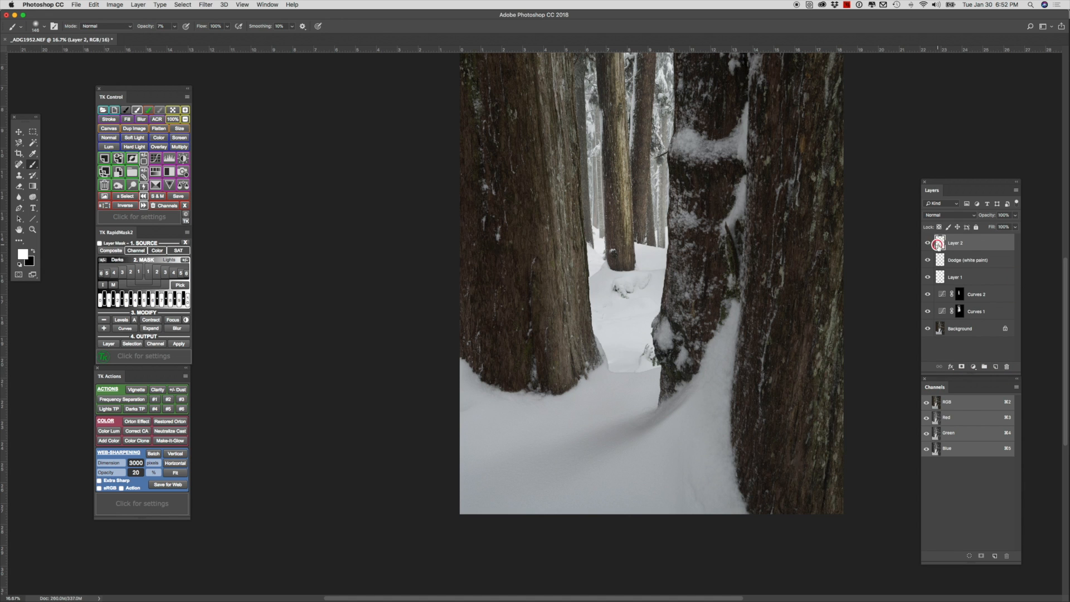
{"action": "left_click", "coordinate": [969, 216]}
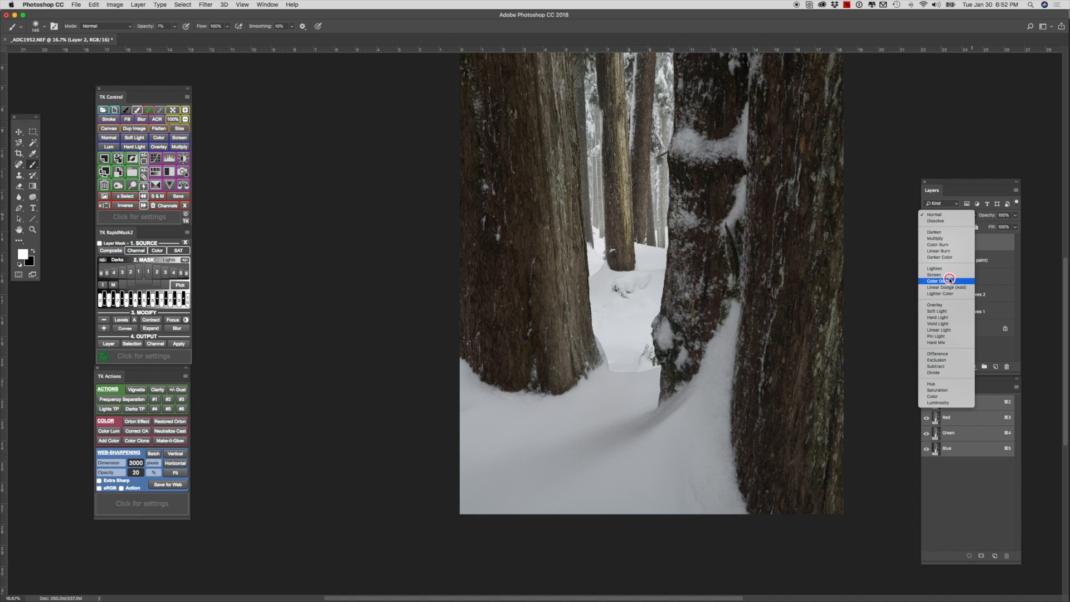
{"action": "left_click", "coordinate": [937, 311]}
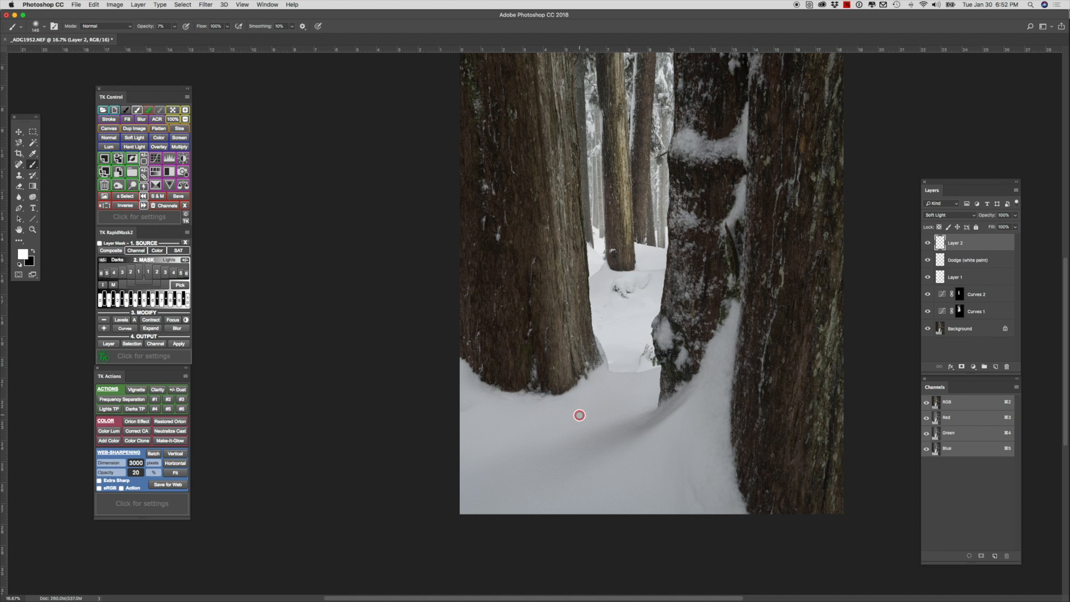
Step: Dodge the foreground snow with white strokes at 7% opacity on the new Soft Light layer
{"action": "mouse_move", "coordinate": [595, 412]}
{"action": "left_mouse_down"}
{"action": "mouse_move", "coordinate": [624, 384]}
{"action": "mouse_move", "coordinate": [519, 440]}
{"action": "mouse_move", "coordinate": [646, 368]}
{"action": "mouse_move", "coordinate": [525, 439]}
{"action": "mouse_move", "coordinate": [655, 449]}
{"action": "mouse_move", "coordinate": [684, 430]}
{"action": "mouse_move", "coordinate": [597, 488]}
{"action": "mouse_move", "coordinate": [665, 458]}
{"action": "mouse_move", "coordinate": [694, 428]}
{"action": "mouse_move", "coordinate": [619, 478]}
{"action": "mouse_move", "coordinate": [659, 411]}
{"action": "mouse_move", "coordinate": [601, 476]}
{"action": "mouse_move", "coordinate": [707, 406]}
{"action": "mouse_move", "coordinate": [620, 469]}
{"action": "mouse_move", "coordinate": [537, 499]}
{"action": "mouse_move", "coordinate": [607, 413]}
{"action": "mouse_move", "coordinate": [608, 395]}
{"action": "mouse_move", "coordinate": [531, 448]}
{"action": "mouse_move", "coordinate": [559, 498]}
{"action": "mouse_move", "coordinate": [650, 462]}
{"action": "mouse_move", "coordinate": [622, 430]}
{"action": "mouse_move", "coordinate": [624, 393]}
{"action": "mouse_move", "coordinate": [565, 422]}
{"action": "left_mouse_up"}
{"action": "mouse_move", "coordinate": [569, 418]}
{"action": "left_mouse_down"}
{"action": "mouse_move", "coordinate": [614, 392]}
{"action": "mouse_move", "coordinate": [514, 454]}
{"action": "mouse_move", "coordinate": [668, 455]}
{"action": "mouse_move", "coordinate": [683, 441]}
{"action": "mouse_move", "coordinate": [597, 484]}
{"action": "mouse_move", "coordinate": [545, 493]}
{"action": "mouse_move", "coordinate": [660, 460]}
{"action": "mouse_move", "coordinate": [685, 434]}
{"action": "mouse_move", "coordinate": [538, 493]}
{"action": "mouse_move", "coordinate": [538, 438]}
{"action": "mouse_move", "coordinate": [519, 489]}
{"action": "mouse_move", "coordinate": [576, 490]}
{"action": "mouse_move", "coordinate": [687, 453]}
{"action": "mouse_move", "coordinate": [699, 426]}
{"action": "mouse_move", "coordinate": [655, 460]}
{"action": "mouse_move", "coordinate": [555, 494]}
{"action": "mouse_move", "coordinate": [689, 439]}
{"action": "mouse_move", "coordinate": [608, 485]}
{"action": "mouse_move", "coordinate": [546, 492]}
{"action": "mouse_move", "coordinate": [605, 401]}
{"action": "mouse_move", "coordinate": [568, 413]}
{"action": "mouse_move", "coordinate": [514, 459]}
{"action": "mouse_move", "coordinate": [520, 475]}
{"action": "mouse_move", "coordinate": [539, 429]}
{"action": "mouse_move", "coordinate": [505, 439]}
{"action": "left_mouse_up"}
{"action": "mouse_move", "coordinate": [717, 377]}
{"action": "left_mouse_down"}
{"action": "mouse_move", "coordinate": [721, 353]}
{"action": "mouse_move", "coordinate": [687, 442]}
{"action": "mouse_move", "coordinate": [707, 411]}
{"action": "mouse_move", "coordinate": [628, 501]}
{"action": "left_mouse_up"}
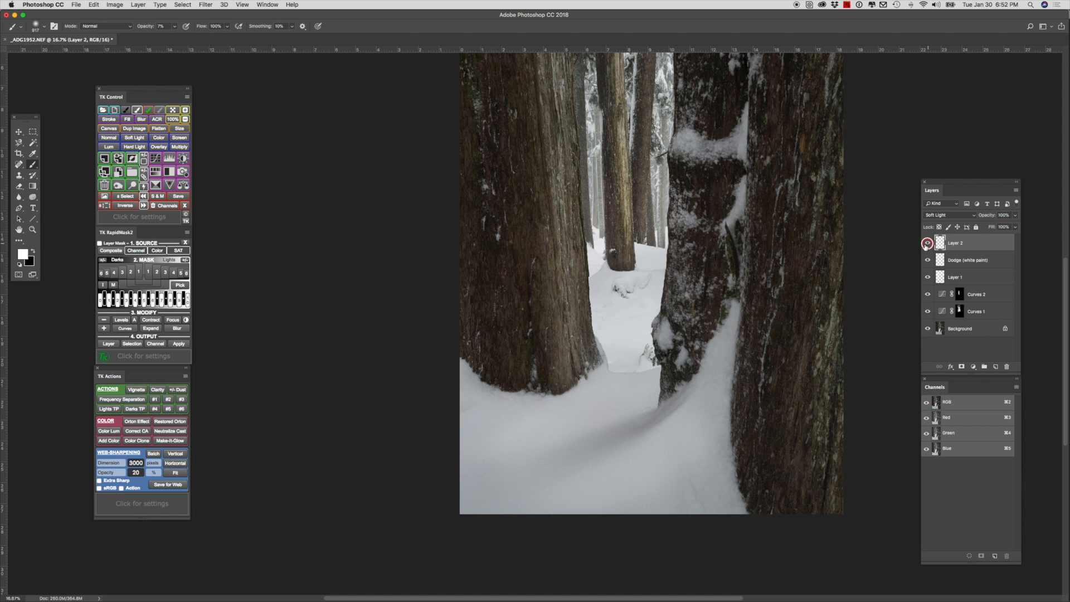
Step: Compare the foreground snow with and without the first dodging strokes on Layer 2
{"action": "left_click", "coordinate": [929, 243]}
{"action": "left_click", "coordinate": [929, 243]}
{"action": "left_click", "coordinate": [928, 243]}
{"action": "left_click", "coordinate": [929, 243]}
{"action": "left_click", "coordinate": [929, 243]}
{"action": "left_click", "coordinate": [929, 243]}
{"action": "left_click", "coordinate": [928, 243]}
{"action": "left_click", "coordinate": [929, 243]}
{"action": "left_click", "coordinate": [928, 243]}
{"action": "left_click", "coordinate": [928, 243]}
Step: Brighten the foreground snow further with more broad white strokes at 7% opacity on Layer 2
{"action": "mouse_move", "coordinate": [701, 431]}
{"action": "left_mouse_down"}
{"action": "mouse_move", "coordinate": [604, 478]}
{"action": "mouse_move", "coordinate": [678, 451]}
{"action": "mouse_move", "coordinate": [681, 470]}
{"action": "mouse_move", "coordinate": [700, 474]}
{"action": "mouse_move", "coordinate": [629, 465]}
{"action": "left_mouse_up"}
{"action": "mouse_move", "coordinate": [604, 406]}
{"action": "left_mouse_down"}
{"action": "mouse_move", "coordinate": [524, 452]}
{"action": "mouse_move", "coordinate": [506, 477]}
{"action": "left_mouse_up"}
{"action": "mouse_move", "coordinate": [553, 423]}
{"action": "left_mouse_down"}
{"action": "mouse_move", "coordinate": [495, 449]}
{"action": "mouse_move", "coordinate": [518, 410]}
{"action": "mouse_move", "coordinate": [599, 407]}
{"action": "mouse_move", "coordinate": [547, 462]}
{"action": "left_mouse_up"}
{"action": "mouse_move", "coordinate": [639, 429]}
{"action": "left_mouse_down"}
{"action": "mouse_move", "coordinate": [604, 440]}
{"action": "mouse_move", "coordinate": [561, 420]}
{"action": "mouse_move", "coordinate": [503, 443]}
{"action": "left_mouse_up"}
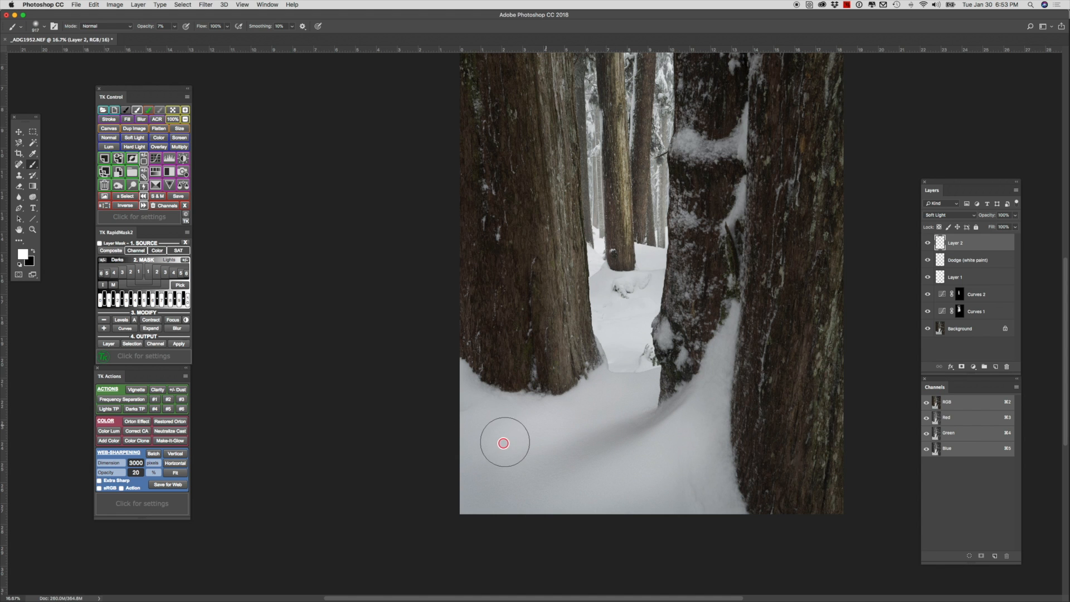
Step: Compare the foreground with Layer 2 hidden and shown, leaving the layer visible
{"action": "left_click", "coordinate": [928, 244]}
{"action": "left_click", "coordinate": [928, 245]}
{"action": "left_click", "coordinate": [928, 245]}
{"action": "left_click", "coordinate": [928, 244]}
{"action": "left_click", "coordinate": [928, 245]}
{"action": "left_click", "coordinate": [927, 245]}
{"action": "left_click", "coordinate": [928, 244]}
{"action": "left_click", "coordinate": [927, 244]}
{"action": "left_click", "coordinate": [927, 244]}
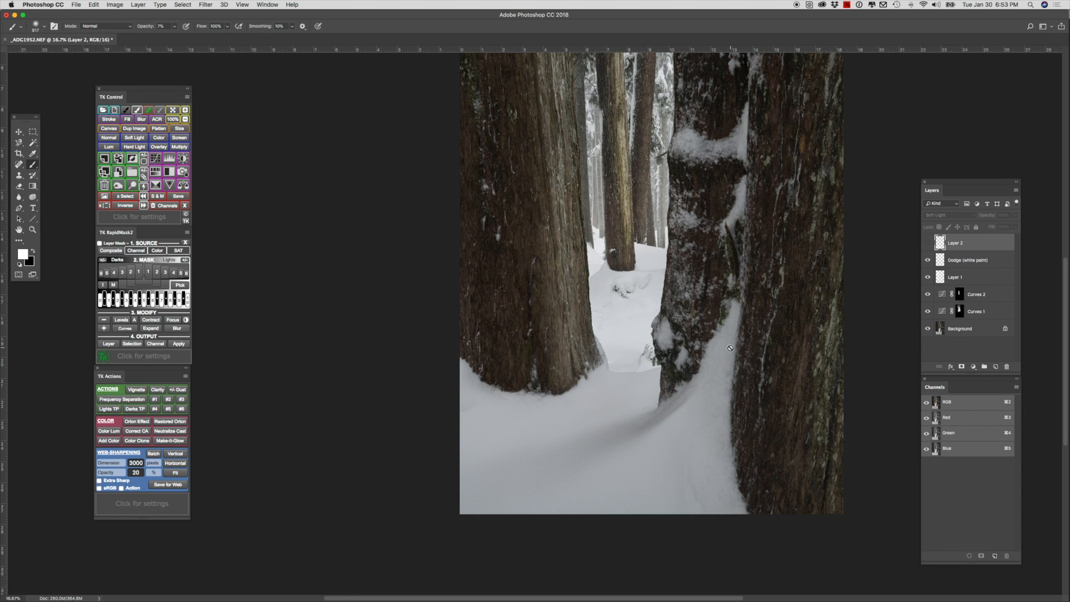
{"action": "left_click", "coordinate": [927, 243]}
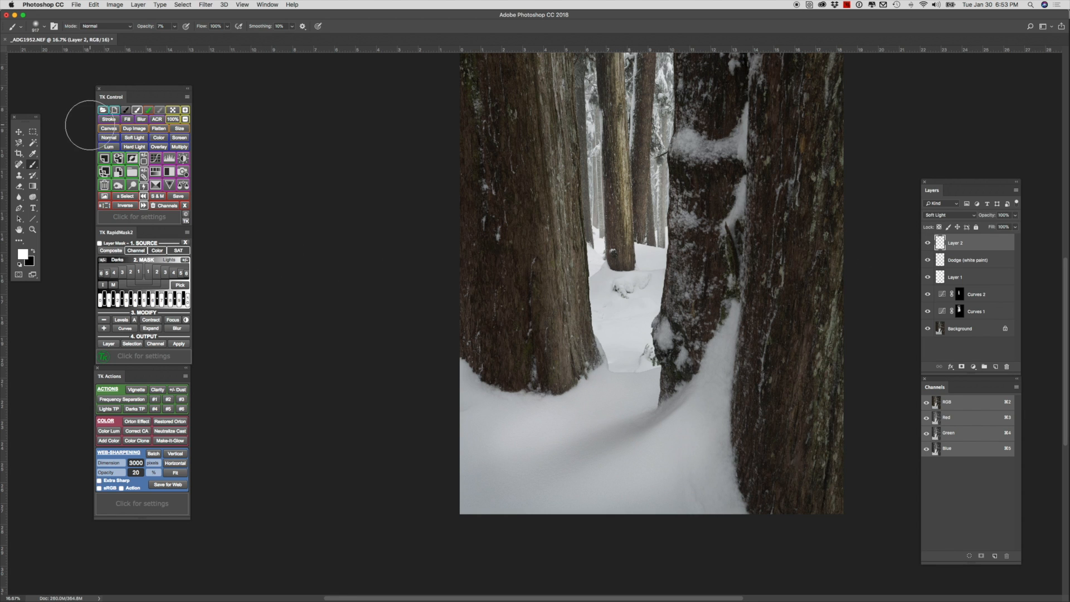
Step: Add another Overlay dodge layer and paint white at 7% opacity over the snow in the gap between the large trunks
{"action": "left_click", "coordinate": [143, 187]}
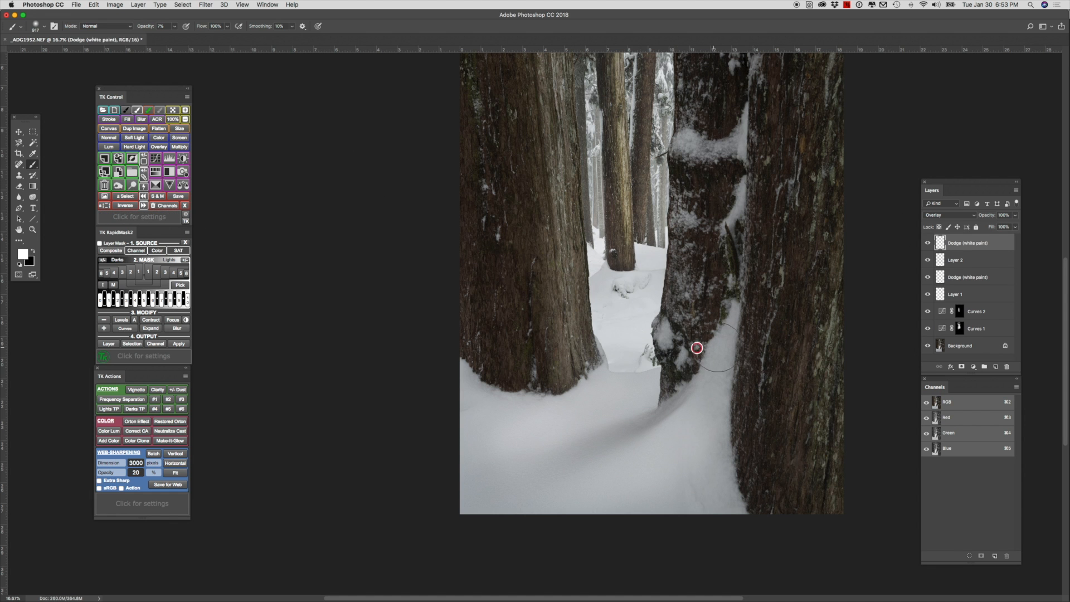
{"action": "key", "text": "z"}
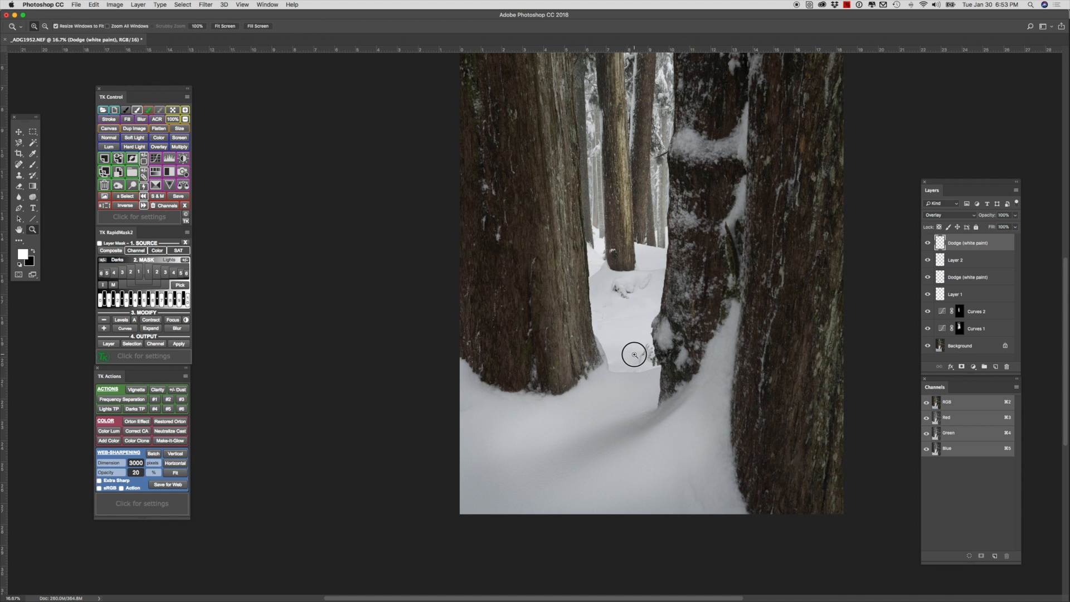
{"action": "left_click", "coordinate": [631, 351]}
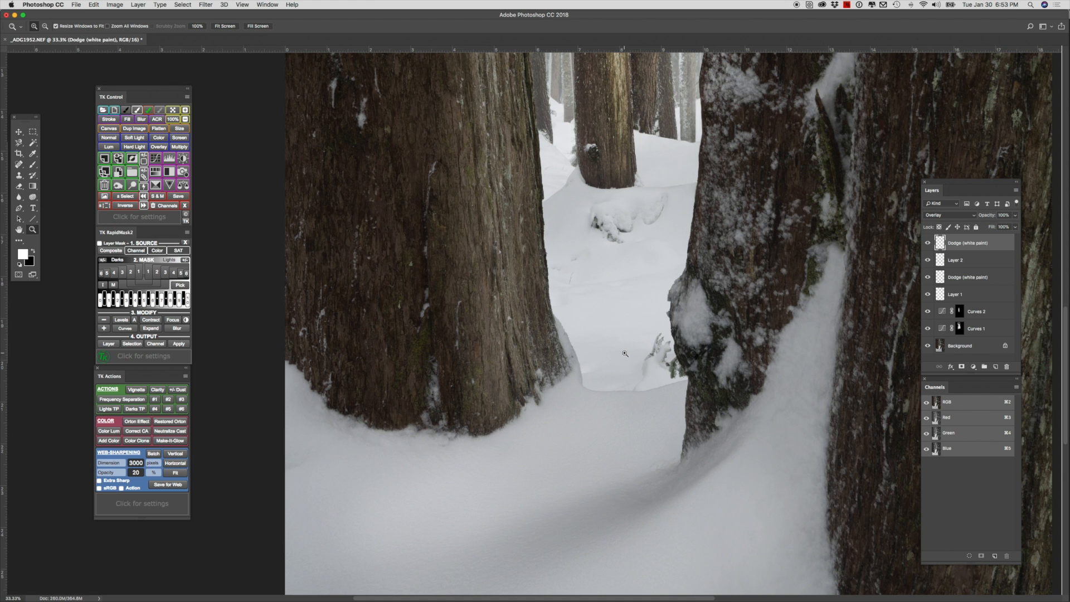
{"action": "key", "text": "b"}
{"action": "mouse_move", "coordinate": [616, 340]}
{"action": "left_mouse_down"}
{"action": "mouse_move", "coordinate": [625, 344]}
{"action": "mouse_move", "coordinate": [583, 342]}
{"action": "mouse_move", "coordinate": [634, 370]}
{"action": "left_mouse_up"}
{"action": "left_click_drag", "start_coordinate": [606, 369], "coordinate": [630, 370]}
{"action": "mouse_move", "coordinate": [606, 370]}
{"action": "left_mouse_down"}
{"action": "mouse_move", "coordinate": [658, 367]}
{"action": "mouse_move", "coordinate": [600, 364]}
{"action": "mouse_move", "coordinate": [609, 415]}
{"action": "mouse_move", "coordinate": [582, 423]}
{"action": "mouse_move", "coordinate": [608, 398]}
{"action": "mouse_move", "coordinate": [613, 371]}
{"action": "left_mouse_up"}
{"action": "mouse_move", "coordinate": [599, 372]}
{"action": "left_mouse_down"}
{"action": "mouse_move", "coordinate": [631, 269]}
{"action": "mouse_move", "coordinate": [568, 269]}
{"action": "mouse_move", "coordinate": [681, 229]}
{"action": "mouse_move", "coordinate": [601, 250]}
{"action": "mouse_move", "coordinate": [560, 240]}
{"action": "mouse_move", "coordinate": [563, 229]}
{"action": "mouse_move", "coordinate": [631, 235]}
{"action": "mouse_move", "coordinate": [663, 163]}
{"action": "mouse_move", "coordinate": [656, 159]}
{"action": "mouse_move", "coordinate": [689, 161]}
{"action": "mouse_move", "coordinate": [651, 162]}
{"action": "mouse_move", "coordinate": [693, 162]}
{"action": "left_mouse_up"}
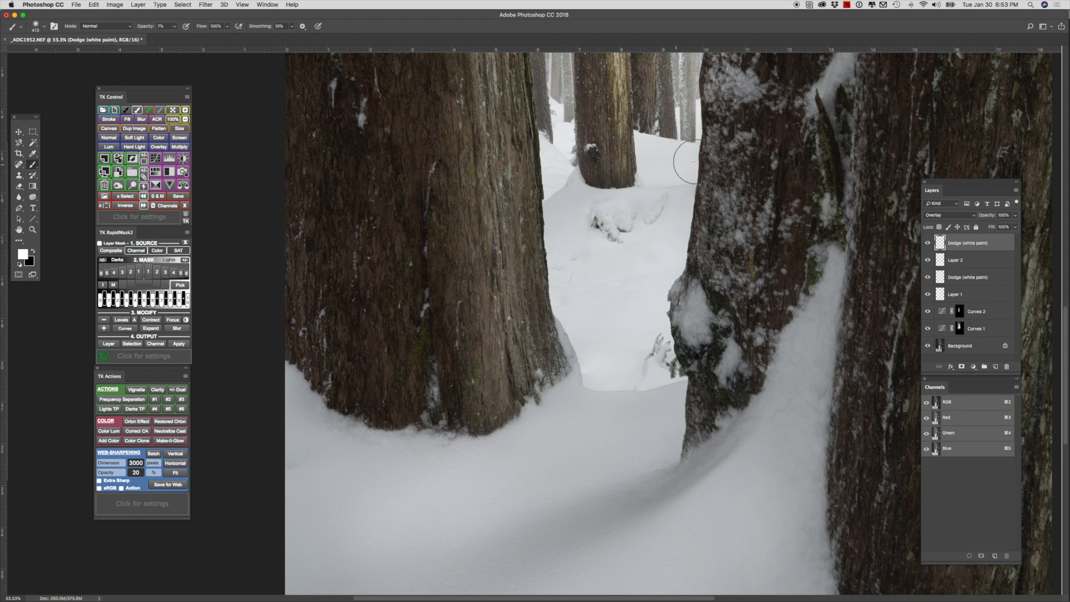
{"action": "mouse_move", "coordinate": [580, 201]}
{"action": "left_mouse_down"}
{"action": "mouse_move", "coordinate": [573, 239]}
{"action": "mouse_move", "coordinate": [602, 363]}
{"action": "left_mouse_up"}
{"action": "left_click_drag", "start_coordinate": [676, 364], "coordinate": [581, 357]}
Step: Return to Layer 2 and dodge the foreground snow and the large left trunk's inner side with white at 7% opacity
{"action": "key", "text": "z"}
{"action": "left_click", "coordinate": [729, 412], "text": "alt"}
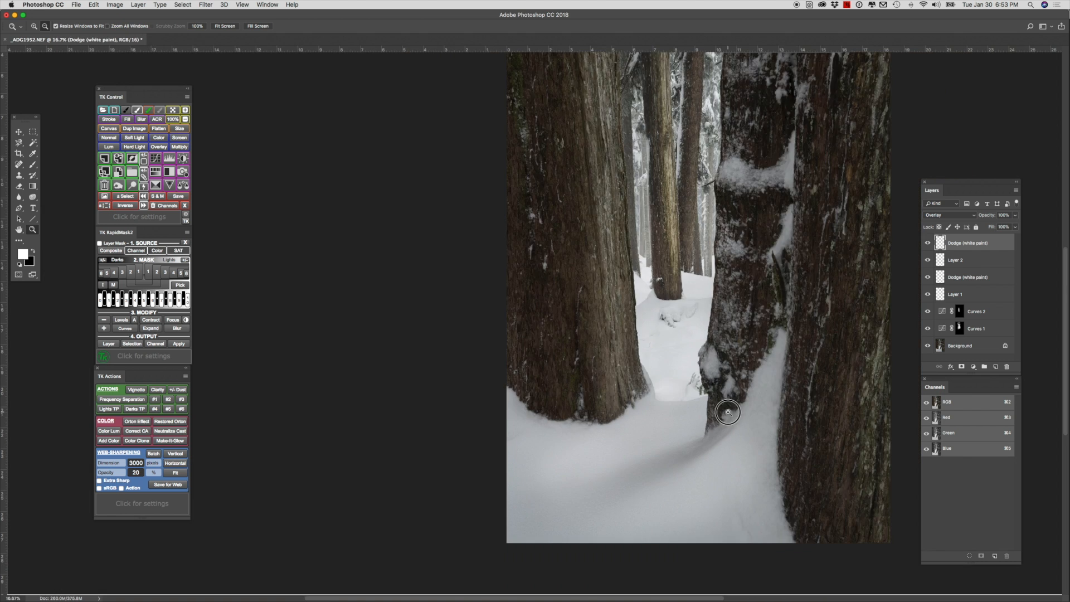
{"action": "left_click", "coordinate": [757, 411], "text": "alt"}
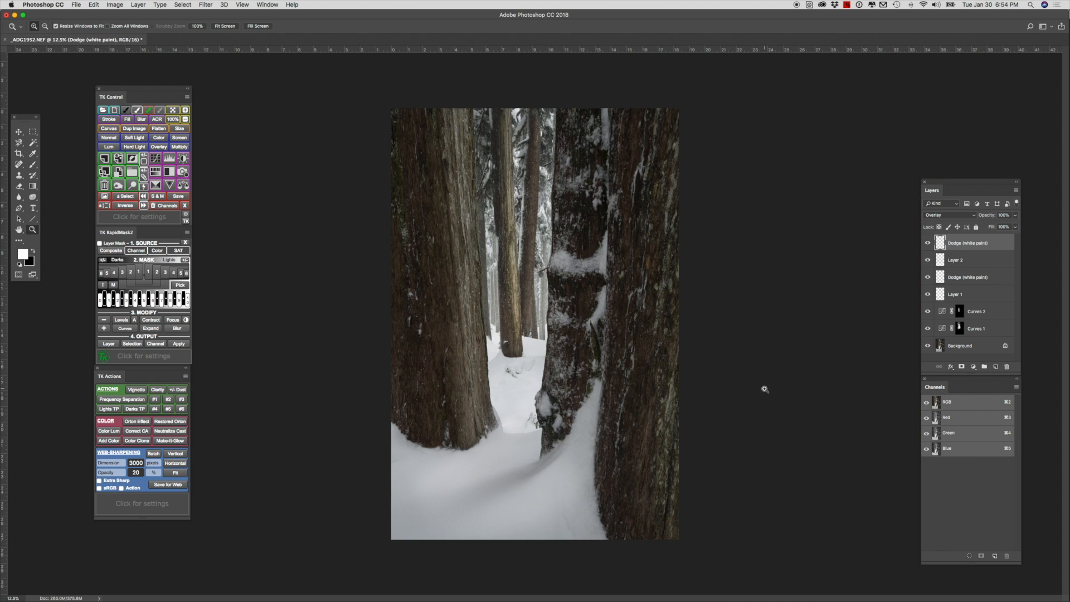
{"action": "left_click", "coordinate": [941, 266]}
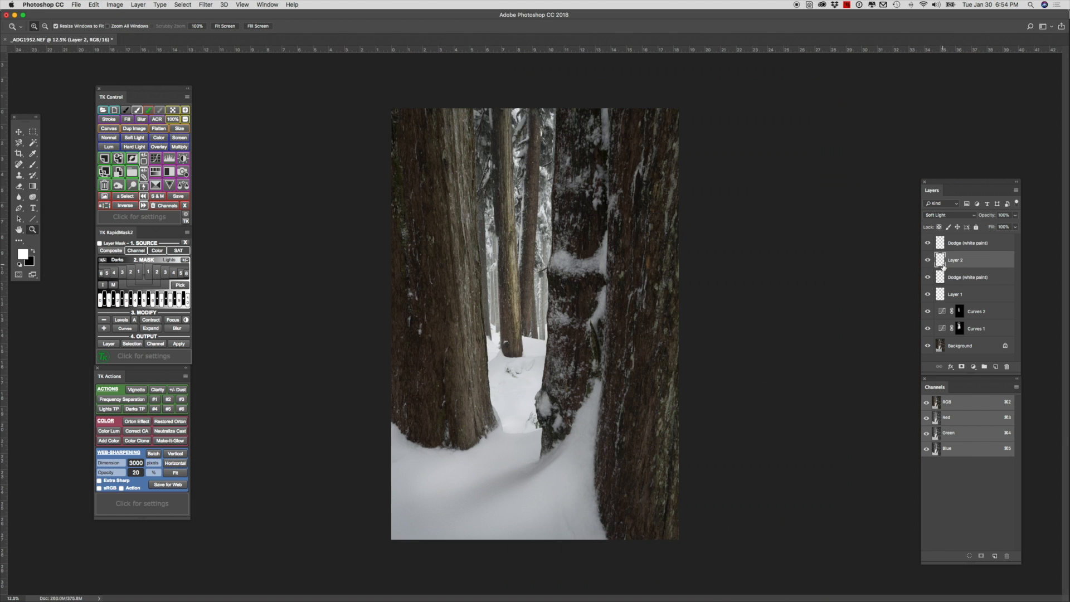
{"action": "key", "text": "b"}
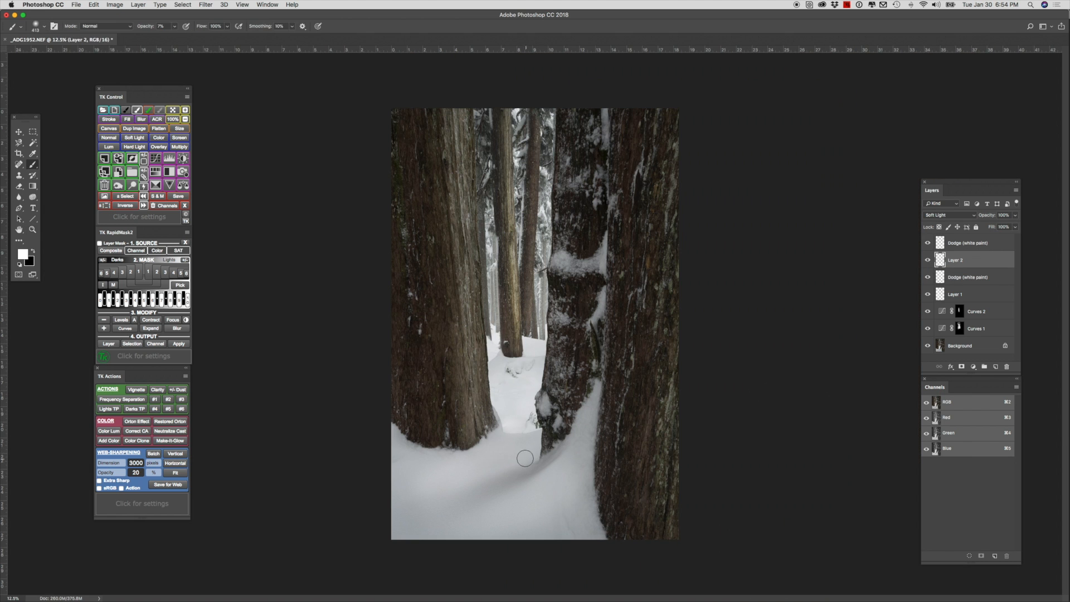
{"action": "mouse_move", "coordinate": [511, 457]}
{"action": "left_mouse_down", "text": "ctrl+alt"}
{"action": "mouse_move", "coordinate": [518, 450]}
{"action": "mouse_move", "coordinate": [414, 489]}
{"action": "left_mouse_up", "text": "ctrl+alt"}
{"action": "left_click_drag", "start_coordinate": [516, 450], "coordinate": [432, 493]}
{"action": "mouse_move", "coordinate": [540, 490]}
{"action": "left_mouse_down"}
{"action": "mouse_move", "coordinate": [499, 510]}
{"action": "mouse_move", "coordinate": [567, 493]}
{"action": "mouse_move", "coordinate": [527, 525]}
{"action": "mouse_move", "coordinate": [565, 522]}
{"action": "mouse_move", "coordinate": [583, 441]}
{"action": "mouse_move", "coordinate": [570, 511]}
{"action": "left_mouse_up"}
{"action": "mouse_move", "coordinate": [517, 454]}
{"action": "left_mouse_down"}
{"action": "mouse_move", "coordinate": [418, 493]}
{"action": "mouse_move", "coordinate": [502, 500]}
{"action": "mouse_move", "coordinate": [517, 482]}
{"action": "mouse_move", "coordinate": [418, 510]}
{"action": "mouse_move", "coordinate": [447, 468]}
{"action": "mouse_move", "coordinate": [405, 442]}
{"action": "mouse_move", "coordinate": [440, 454]}
{"action": "left_mouse_up"}
{"action": "left_click_drag", "start_coordinate": [467, 419], "coordinate": [460, 247]}
Step: Compare the whole image with and without the extended dodging on Layer 2
{"action": "left_click", "coordinate": [928, 259]}
{"action": "left_click", "coordinate": [929, 260]}
{"action": "left_click", "coordinate": [928, 259]}
{"action": "left_click", "coordinate": [928, 260]}
{"action": "left_click", "coordinate": [929, 260]}
{"action": "left_click", "coordinate": [929, 260]}
{"action": "left_click", "coordinate": [929, 259]}
{"action": "left_click", "coordinate": [928, 260]}
Step: Create a blank layer above the topmost dodge layer and set its blend mode to Soft Light
{"action": "key", "text": "alt+bracketright"}
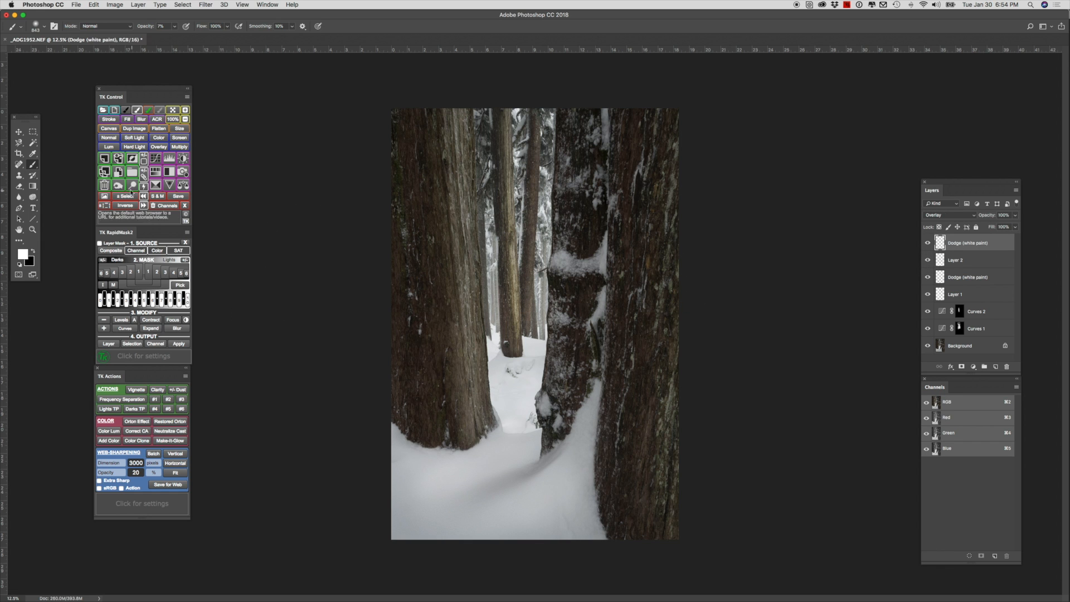
{"action": "left_click", "coordinate": [995, 368]}
{"action": "left_click", "coordinate": [975, 217]}
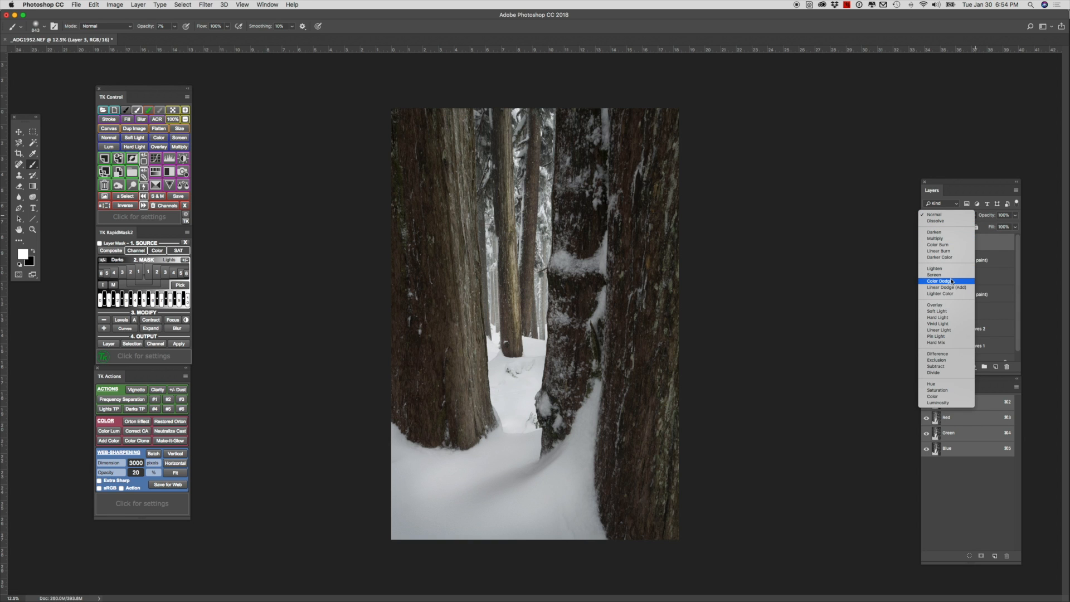
{"action": "left_click", "coordinate": [944, 311]}
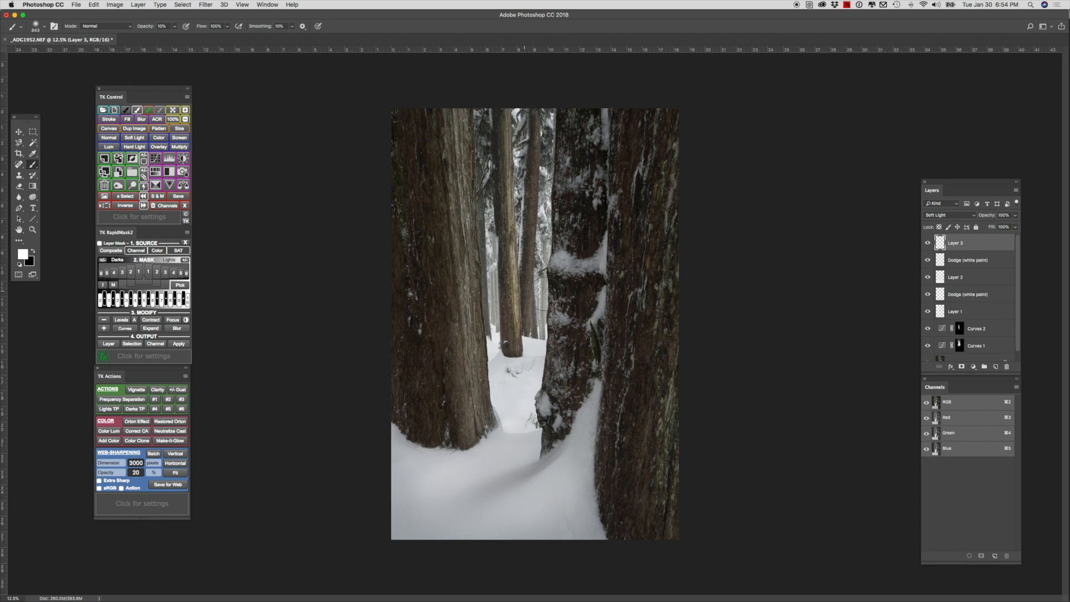
Step: Dodge the snow-dusted trunk with a large white brush at 10% opacity on Layer 3 and compare before and after
{"action": "left_click_drag", "start_coordinate": [594, 254], "coordinate": [605, 255]}
{"action": "mouse_move", "coordinate": [563, 276]}
{"action": "left_mouse_down"}
{"action": "mouse_move", "coordinate": [569, 253]}
{"action": "mouse_move", "coordinate": [581, 247]}
{"action": "mouse_move", "coordinate": [589, 259]}
{"action": "mouse_move", "coordinate": [583, 246]}
{"action": "mouse_move", "coordinate": [585, 354]}
{"action": "mouse_move", "coordinate": [577, 229]}
{"action": "mouse_move", "coordinate": [590, 117]}
{"action": "mouse_move", "coordinate": [575, 376]}
{"action": "mouse_move", "coordinate": [590, 296]}
{"action": "mouse_move", "coordinate": [586, 136]}
{"action": "mouse_move", "coordinate": [862, 236]}
{"action": "left_mouse_up"}
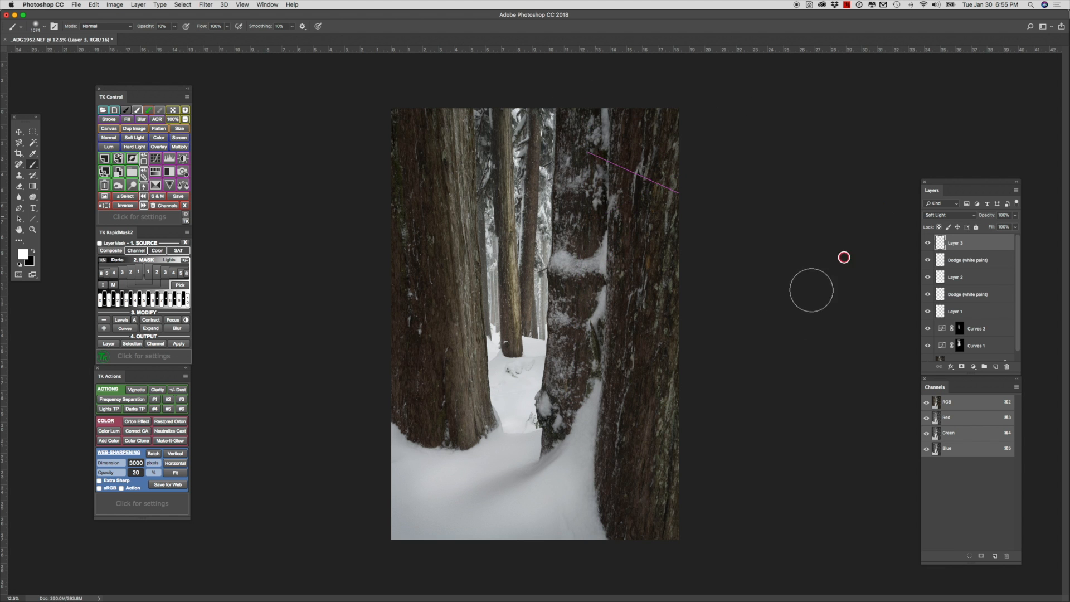
{"action": "left_click", "coordinate": [927, 243]}
{"action": "left_click", "coordinate": [928, 243]}
{"action": "left_click", "coordinate": [927, 242]}
{"action": "left_click", "coordinate": [928, 243]}
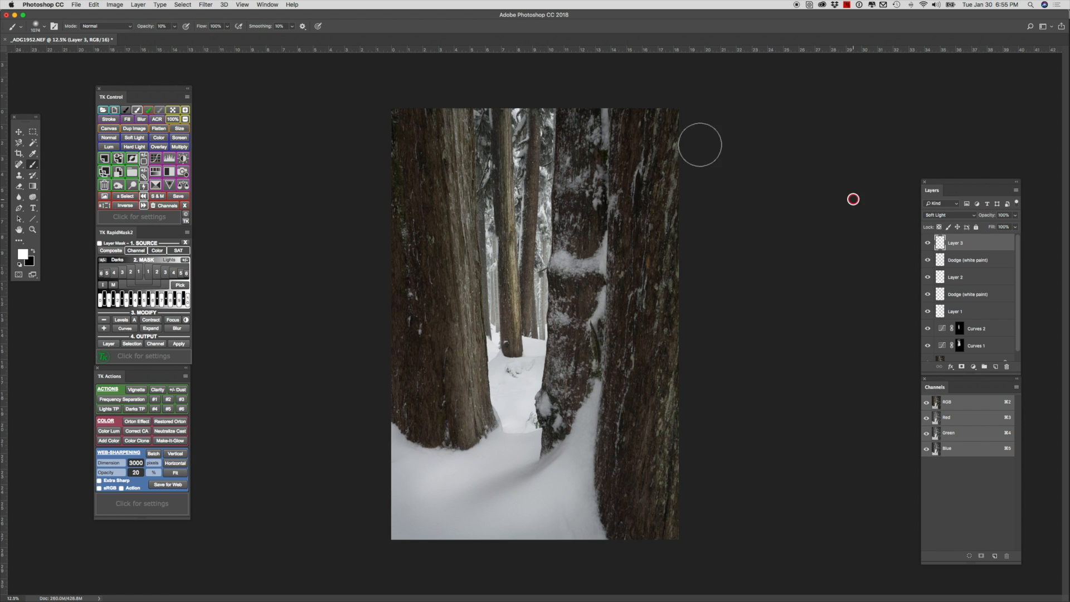
Step: Create another blank Soft Light layer on top and make black the painting color for burning
{"action": "key", "text": "x"}
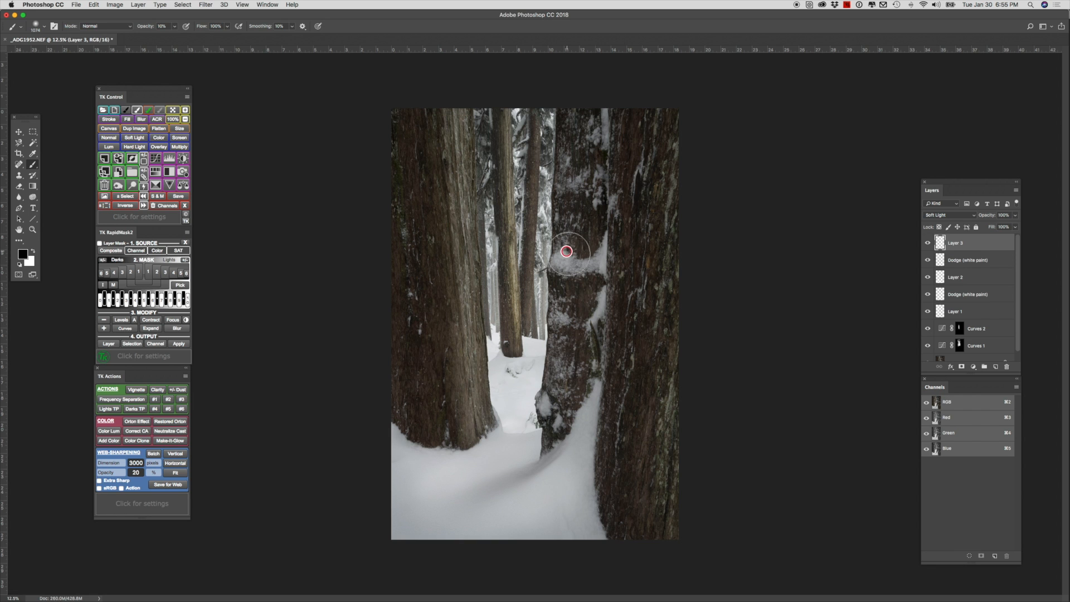
{"action": "left_click", "coordinate": [995, 366]}
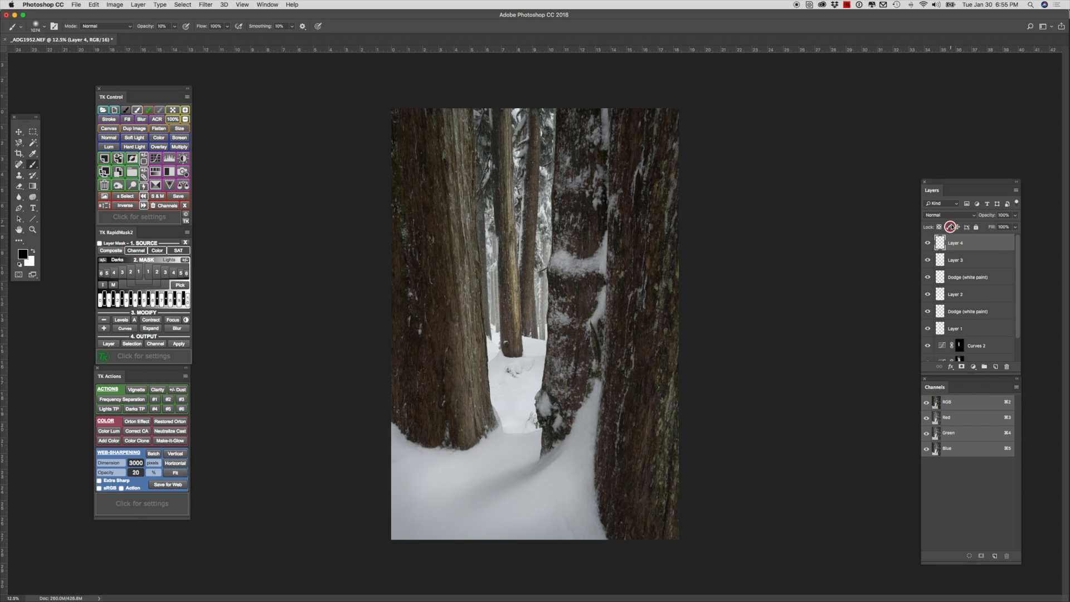
{"action": "left_click", "coordinate": [973, 217]}
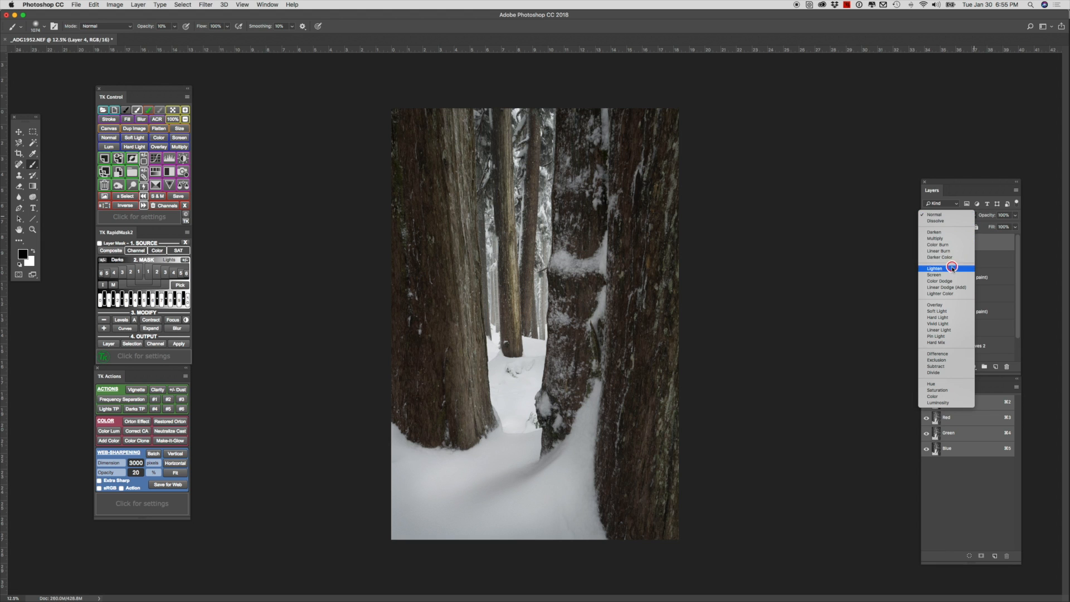
{"action": "left_click", "coordinate": [947, 311]}
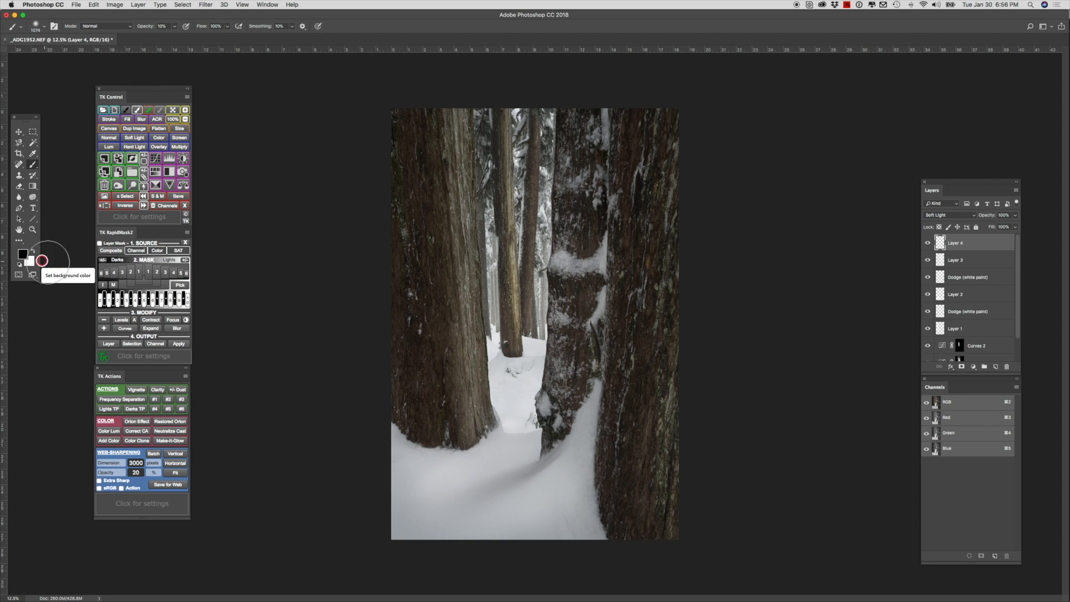
{"action": "key", "text": "x"}
{"action": "key", "text": "x"}
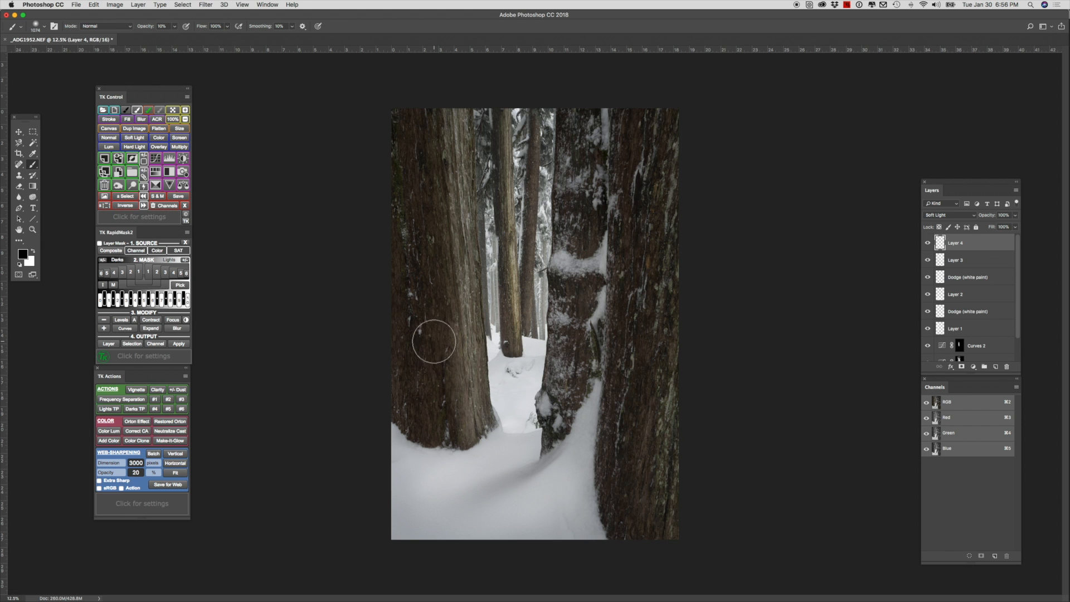
Step: Burn the outer parts of the large left and right trunks with a large black brush at 10% opacity, comparing before and after
{"action": "left_click_drag", "start_coordinate": [427, 341], "coordinate": [435, 343]}
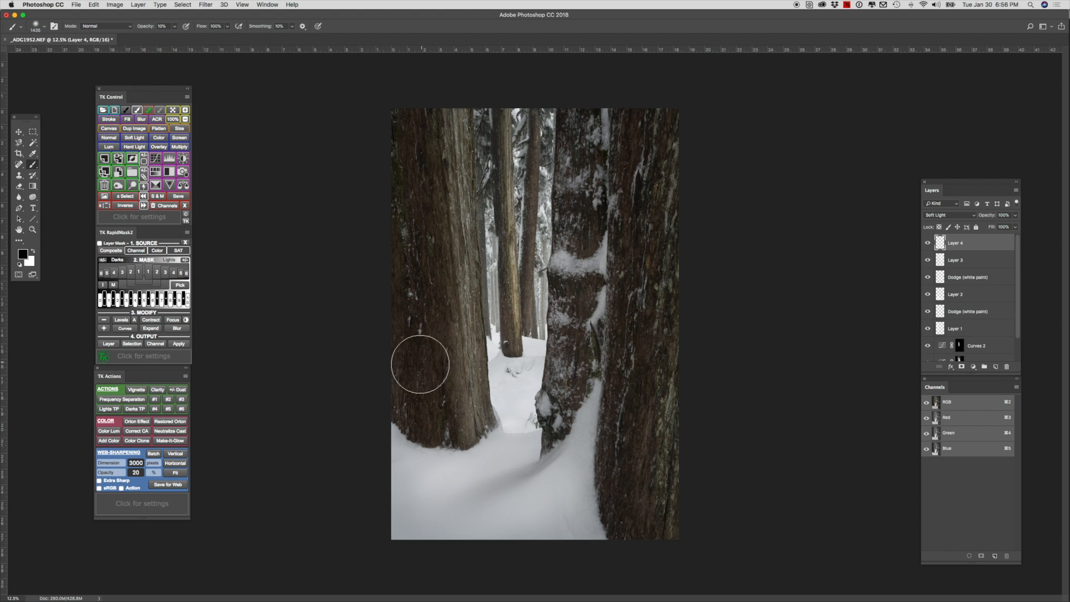
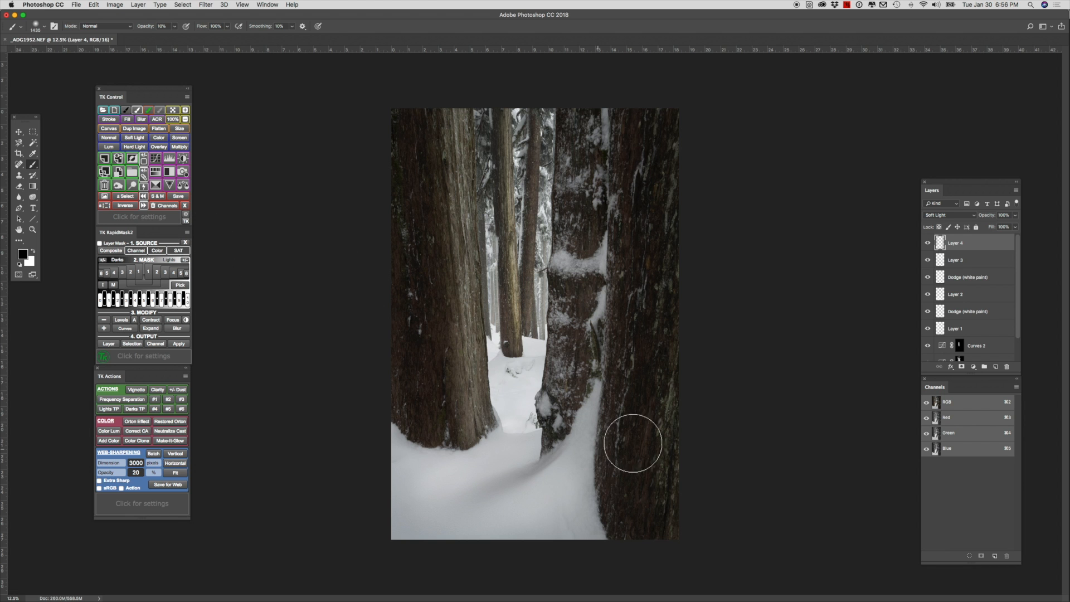
{"action": "left_click", "coordinate": [928, 245]}
{"action": "left_click", "coordinate": [928, 246]}
{"action": "left_click", "coordinate": [928, 246]}
{"action": "left_click", "coordinate": [928, 245]}
{"action": "left_click", "coordinate": [927, 246]}
{"action": "left_click", "coordinate": [928, 246]}
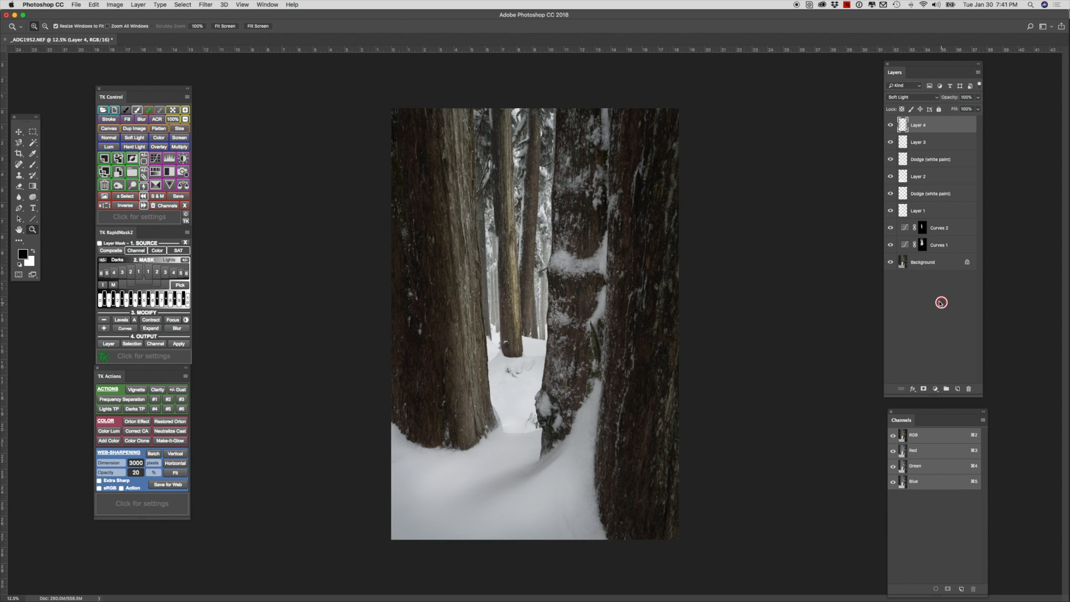
Step: Create a blank layer above the topmost burn layer and set its blend mode to Soft Light
{"action": "left_click", "coordinate": [521, 156]}
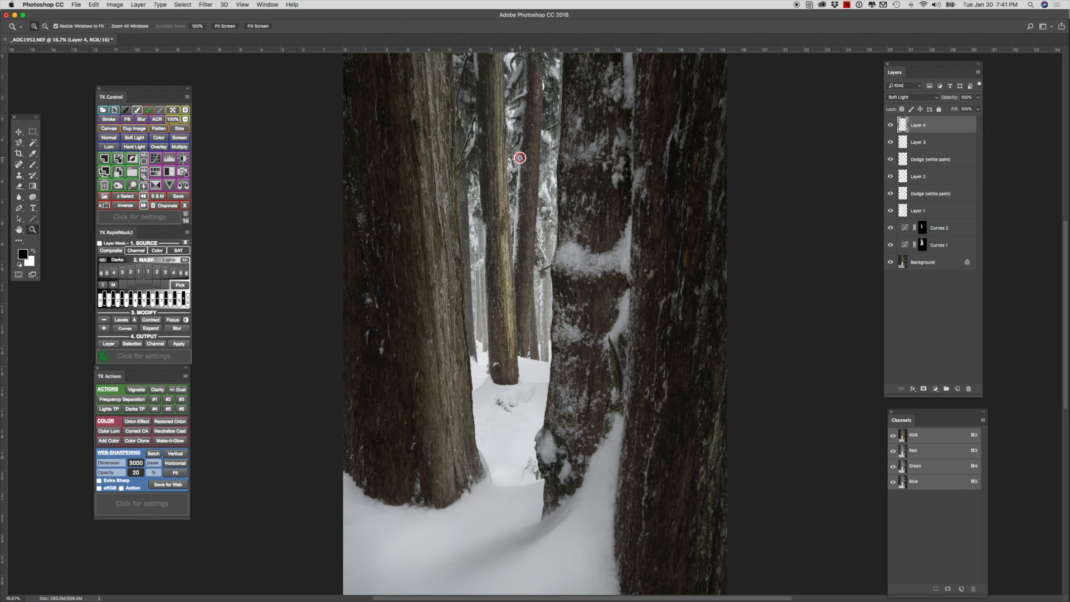
{"action": "left_click", "coordinate": [513, 108]}
{"action": "left_click", "coordinate": [513, 110]}
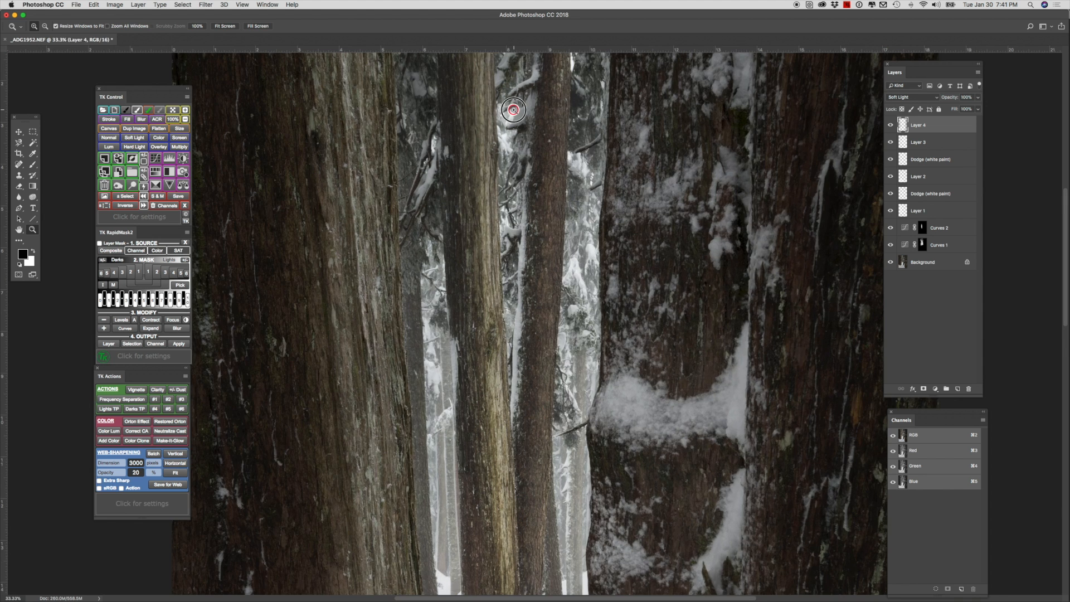
{"action": "left_click", "coordinate": [511, 105]}
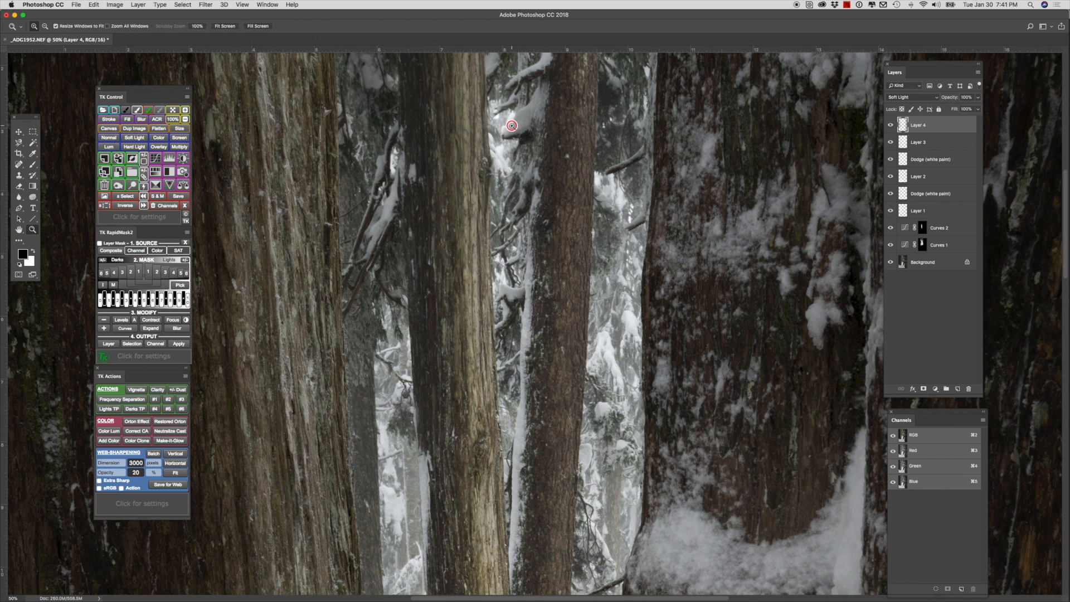
{"action": "left_click", "coordinate": [957, 389]}
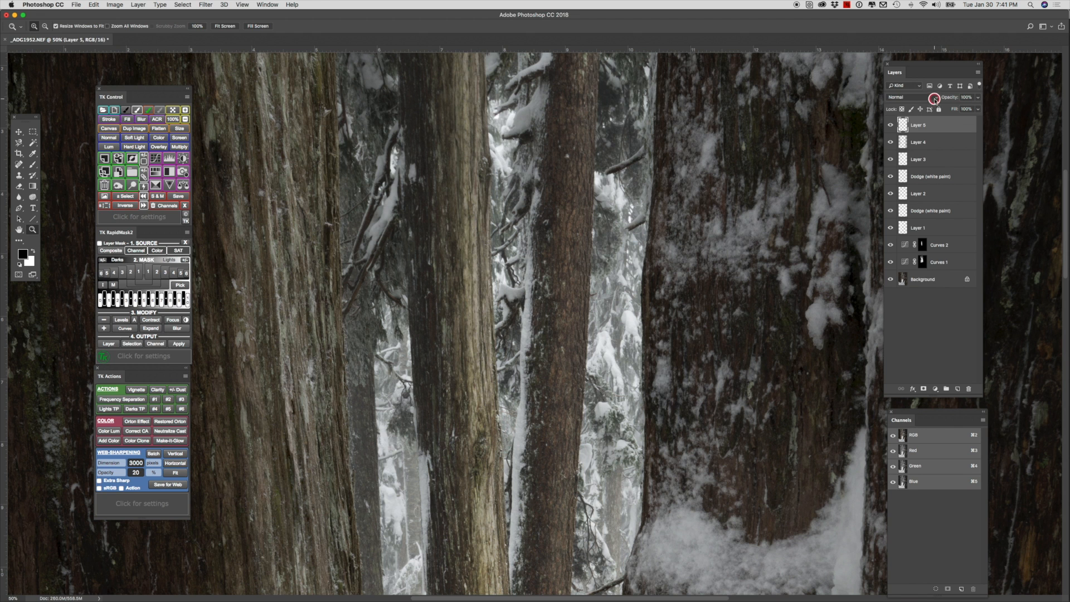
{"action": "left_click", "coordinate": [934, 98]}
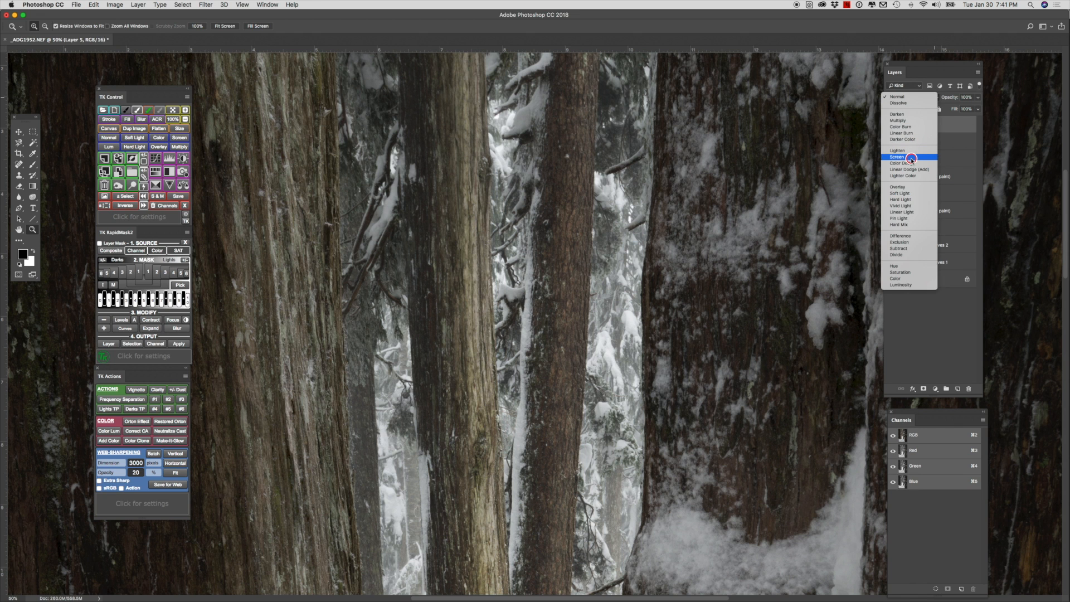
{"action": "left_click", "coordinate": [917, 194]}
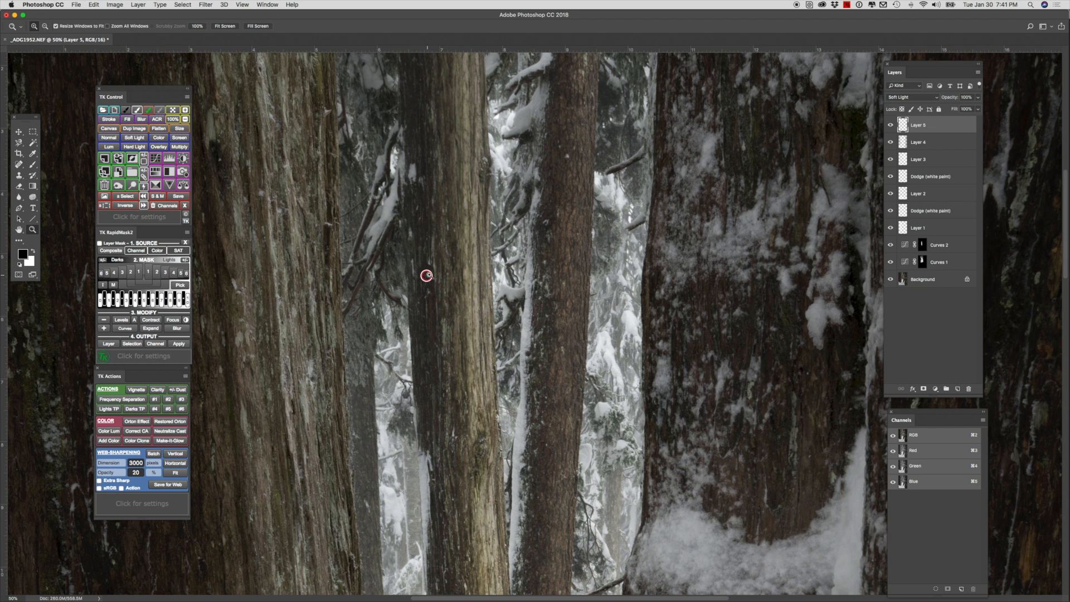
Step: Burn the bright snowy gap between the thin background trunks with a black brush at 10% opacity and compare before and after
{"action": "key", "text": "b"}
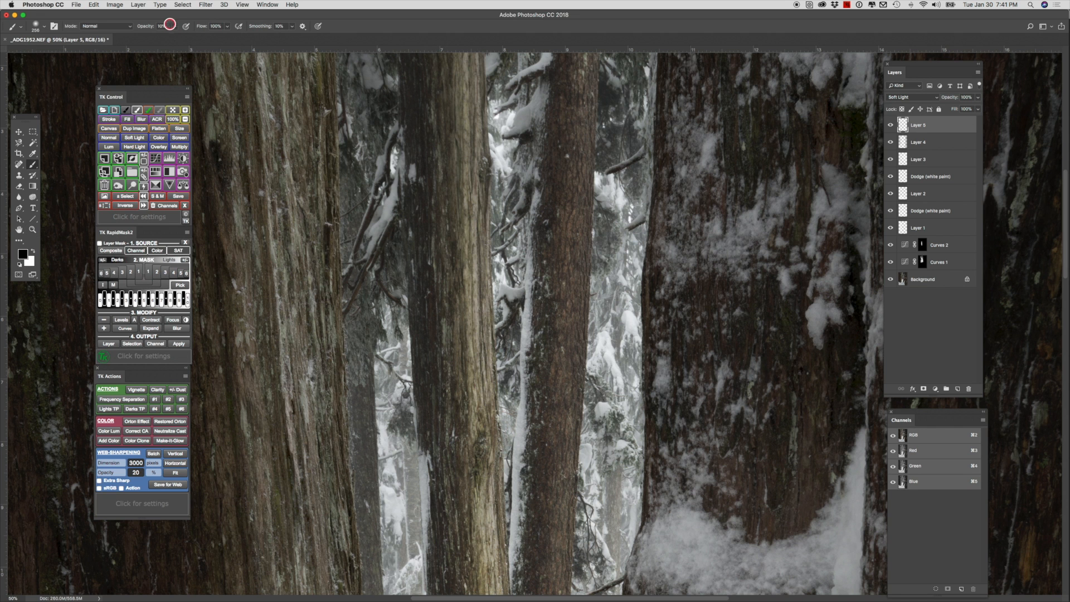
{"action": "mouse_move", "coordinate": [500, 126]}
{"action": "left_mouse_down"}
{"action": "mouse_move", "coordinate": [507, 153]}
{"action": "mouse_move", "coordinate": [507, 110]}
{"action": "mouse_move", "coordinate": [498, 129]}
{"action": "mouse_move", "coordinate": [508, 151]}
{"action": "mouse_move", "coordinate": [498, 154]}
{"action": "mouse_move", "coordinate": [505, 108]}
{"action": "mouse_move", "coordinate": [487, 158]}
{"action": "mouse_move", "coordinate": [497, 112]}
{"action": "mouse_move", "coordinate": [502, 156]}
{"action": "mouse_move", "coordinate": [509, 117]}
{"action": "mouse_move", "coordinate": [502, 112]}
{"action": "left_mouse_up"}
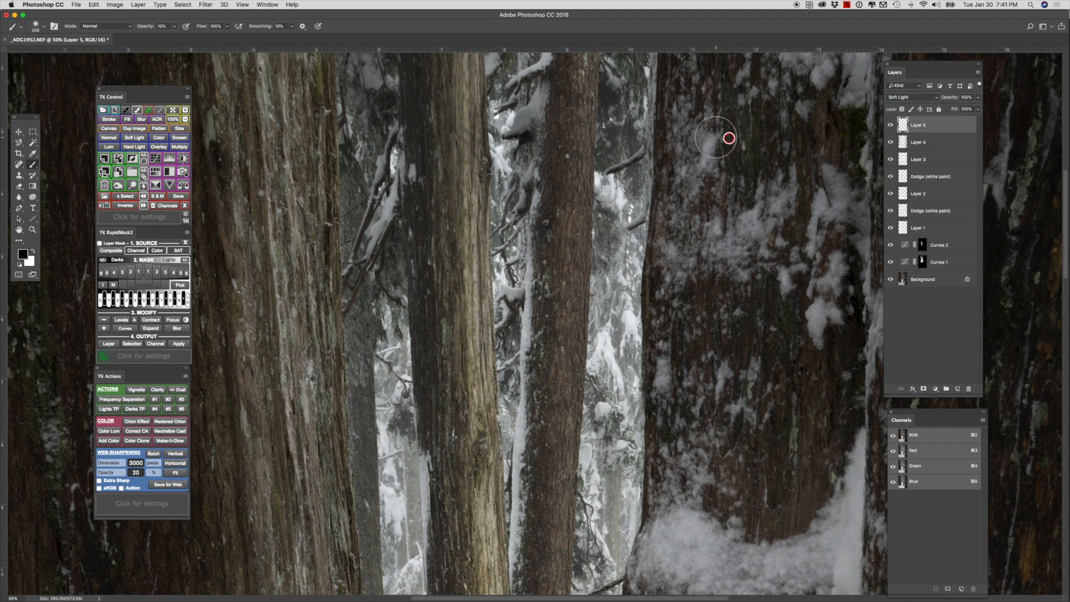
{"action": "left_click", "coordinate": [888, 124]}
{"action": "left_click", "coordinate": [888, 124]}
{"action": "left_click", "coordinate": [888, 124]}
{"action": "left_click", "coordinate": [888, 124]}
{"action": "left_click", "coordinate": [888, 125]}
{"action": "left_click", "coordinate": [888, 124]}
{"action": "left_click", "coordinate": [888, 124]}
{"action": "left_click", "coordinate": [888, 124]}
{"action": "left_click", "coordinate": [889, 125]}
{"action": "left_click", "coordinate": [888, 125]}
Step: Add a Levels adjustment layer on top, set its white input to 235, and brighten the midtones slightly
{"action": "scroll", "coordinate": [501, 278], "scroll_direction": "down", "scroll_amount": 10}
{"action": "scroll", "coordinate": [500, 279], "scroll_direction": "left", "scroll_amount": 2}
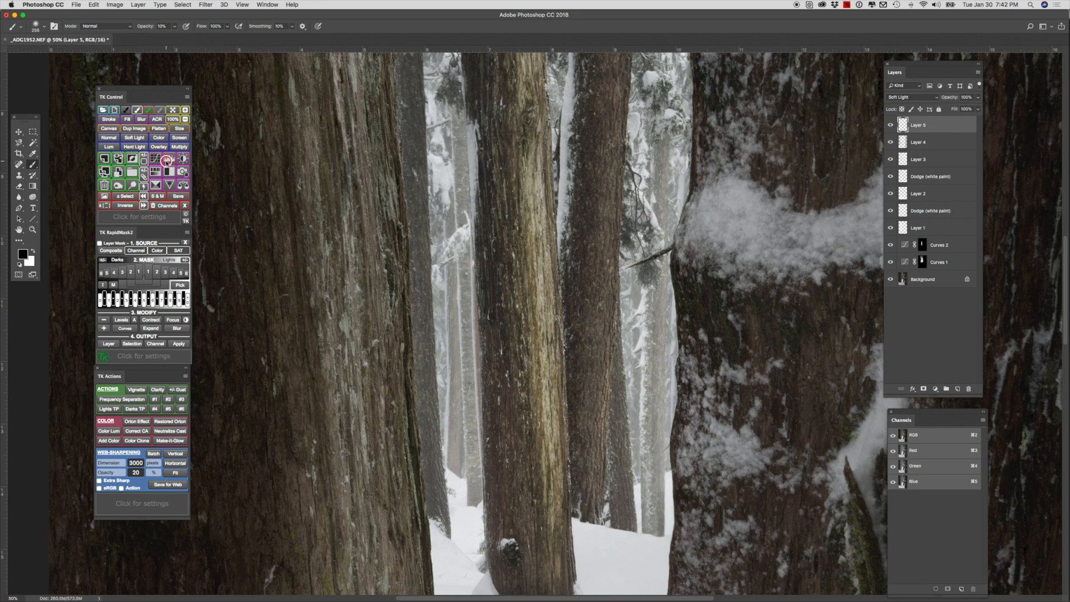
{"action": "left_click", "coordinate": [168, 159]}
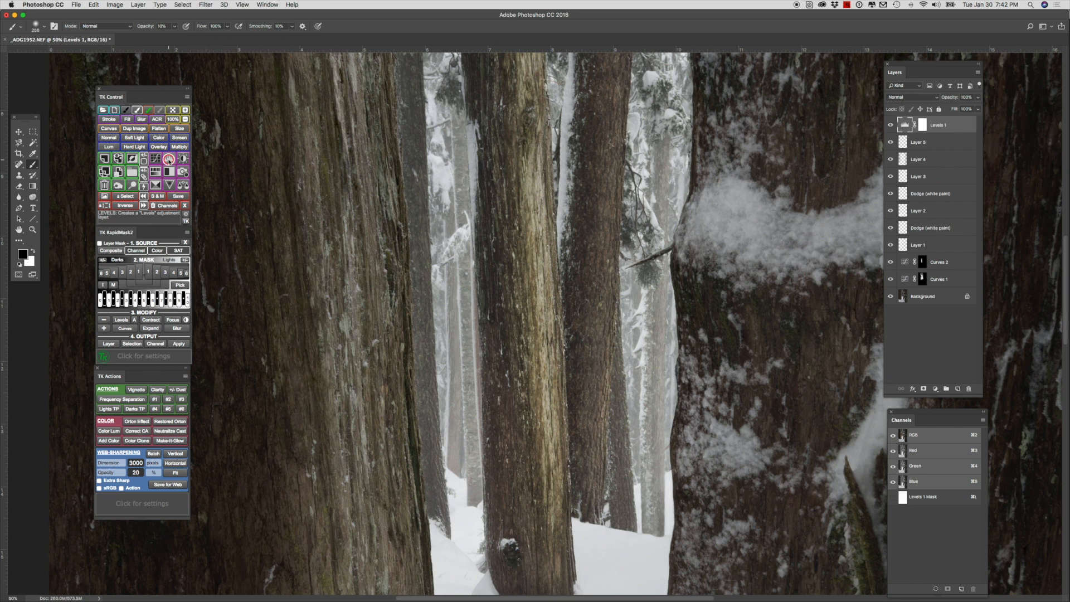
{"action": "double_click", "coordinate": [905, 128]}
{"action": "left_click_drag", "start_coordinate": [695, 195], "coordinate": [635, 228]}
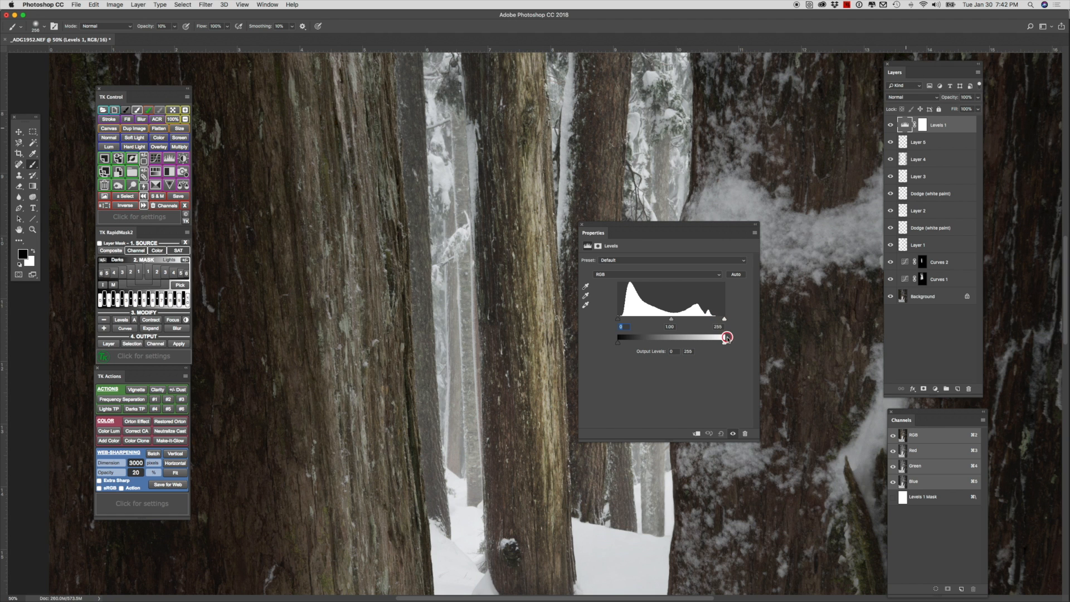
{"action": "left_click_drag", "start_coordinate": [725, 320], "coordinate": [716, 320]}
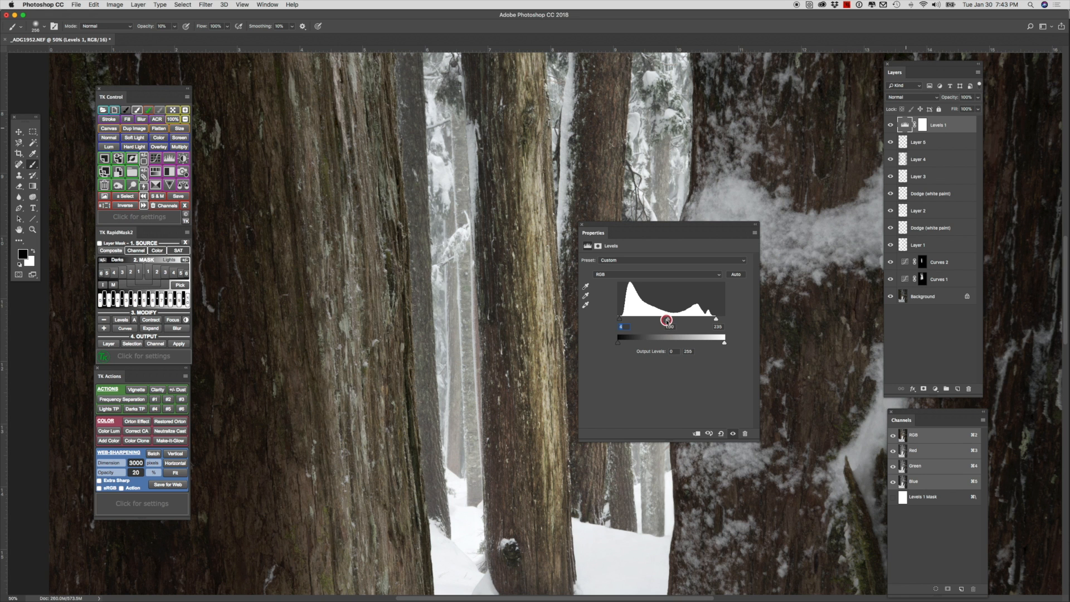
{"action": "left_click_drag", "start_coordinate": [667, 320], "coordinate": [666, 320]}
{"action": "left_click", "coordinate": [734, 432]}
{"action": "left_click", "coordinate": [734, 433]}
{"action": "left_click", "coordinate": [581, 225]}
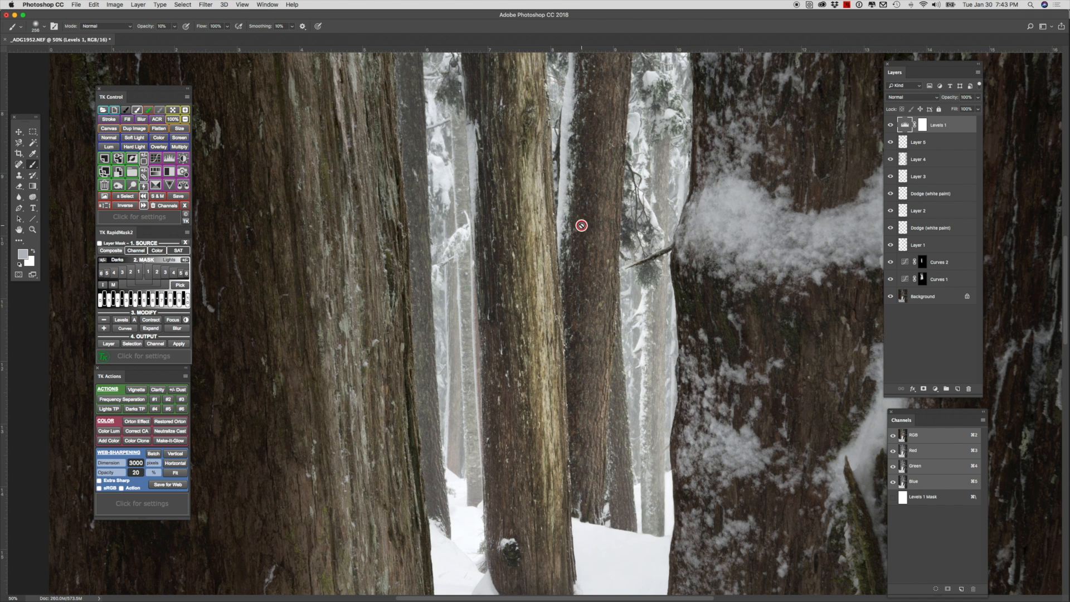
Step: Compare the whole image with and without the Levels adjustment
{"action": "key", "text": "z"}
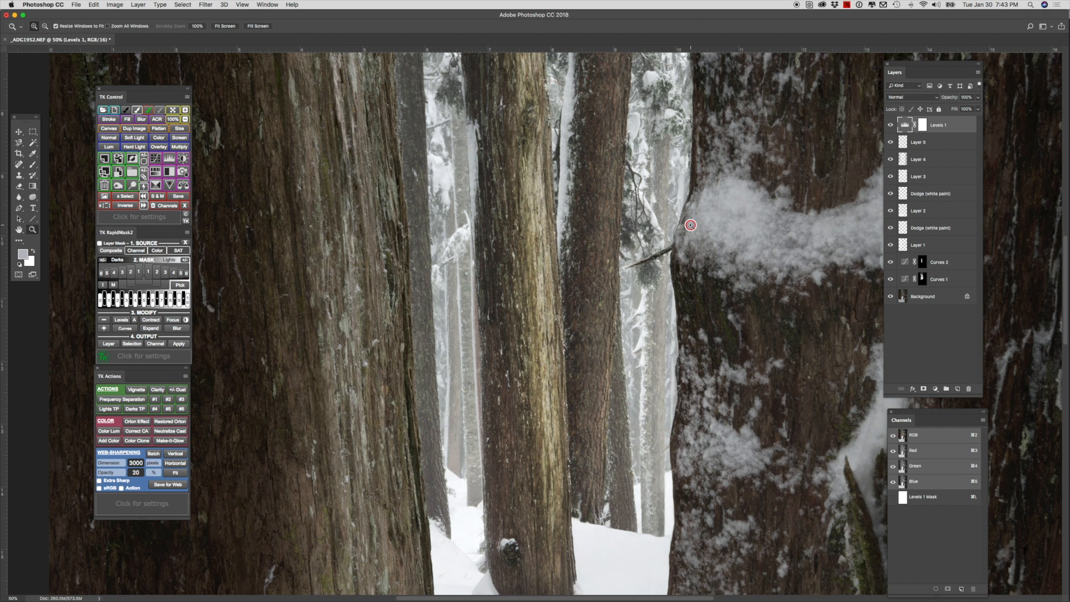
{"action": "left_click", "coordinate": [689, 226], "text": "alt"}
{"action": "left_click", "coordinate": [690, 224], "text": "alt"}
{"action": "left_click", "coordinate": [691, 224], "text": "alt"}
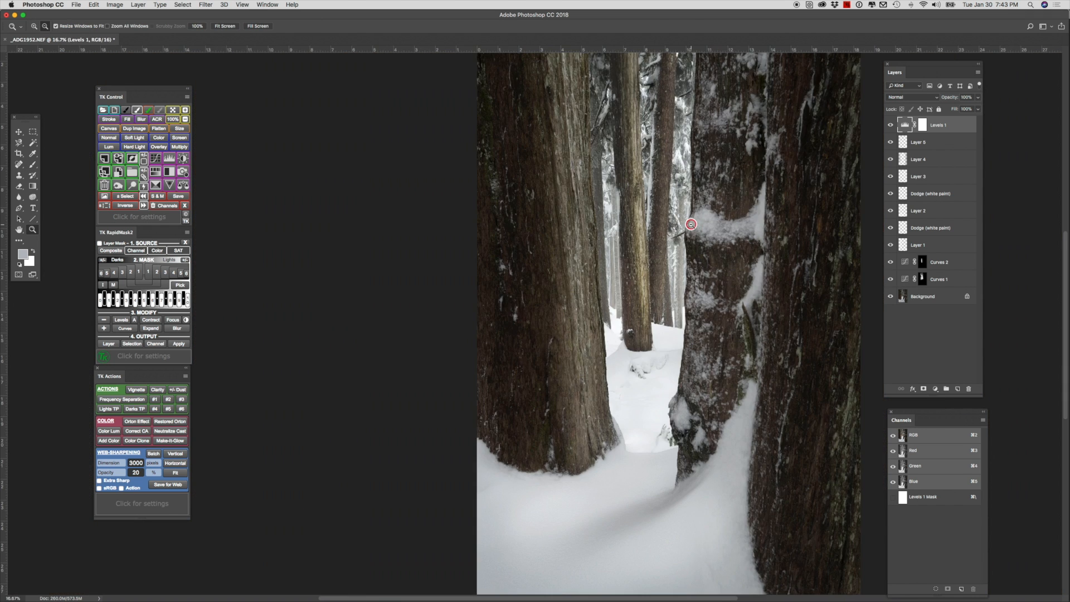
{"action": "left_click", "coordinate": [691, 224], "text": "alt"}
{"action": "left_click", "coordinate": [890, 125]}
{"action": "left_click", "coordinate": [891, 125]}
{"action": "left_click", "coordinate": [891, 125]}
{"action": "left_click", "coordinate": [891, 124]}
{"action": "left_click", "coordinate": [891, 125]}
{"action": "left_click", "coordinate": [890, 125]}
{"action": "left_click", "coordinate": [890, 125]}
{"action": "left_click", "coordinate": [890, 124]}
{"action": "left_click", "coordinate": [890, 125]}
{"action": "left_click", "coordinate": [891, 124]}
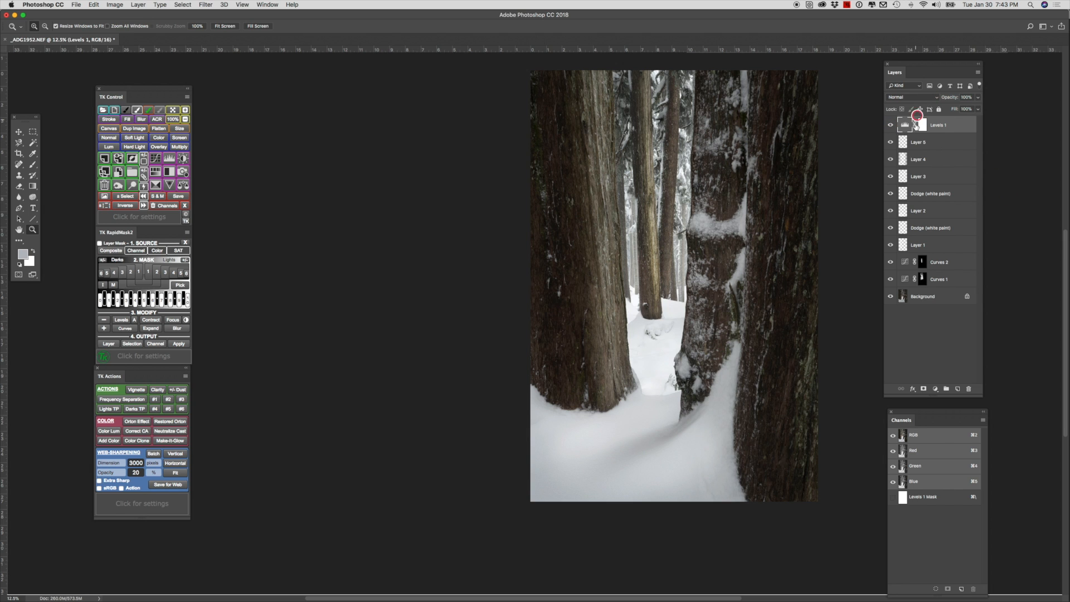
Step: Group the layers from Levels 1 down to Layer 1 and compare the image with and without the group
{"action": "left_click", "coordinate": [940, 245], "text": "shift"}
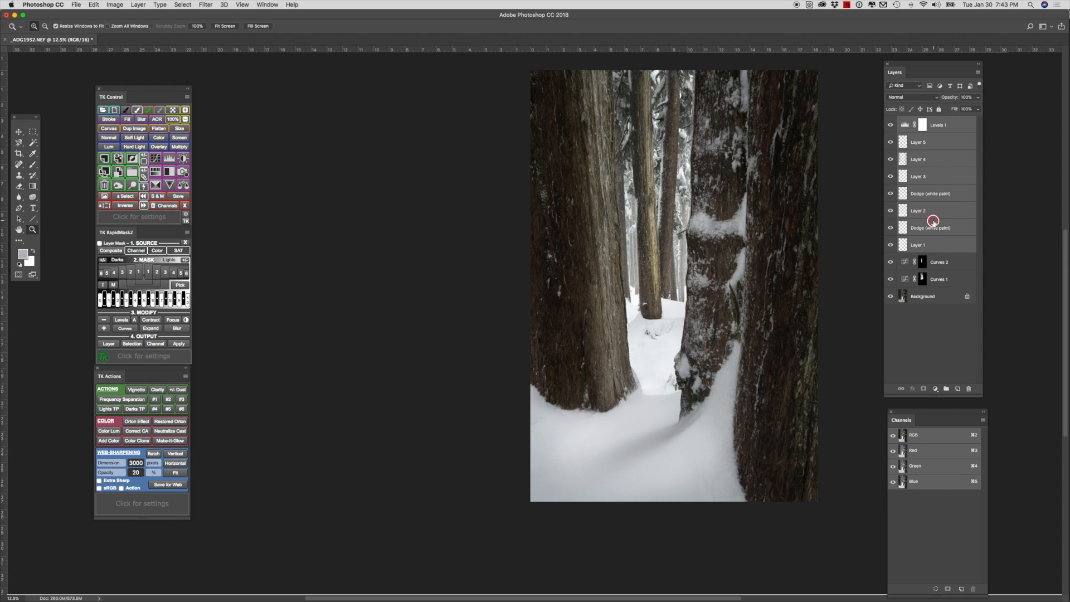
{"action": "key", "text": "super+g"}
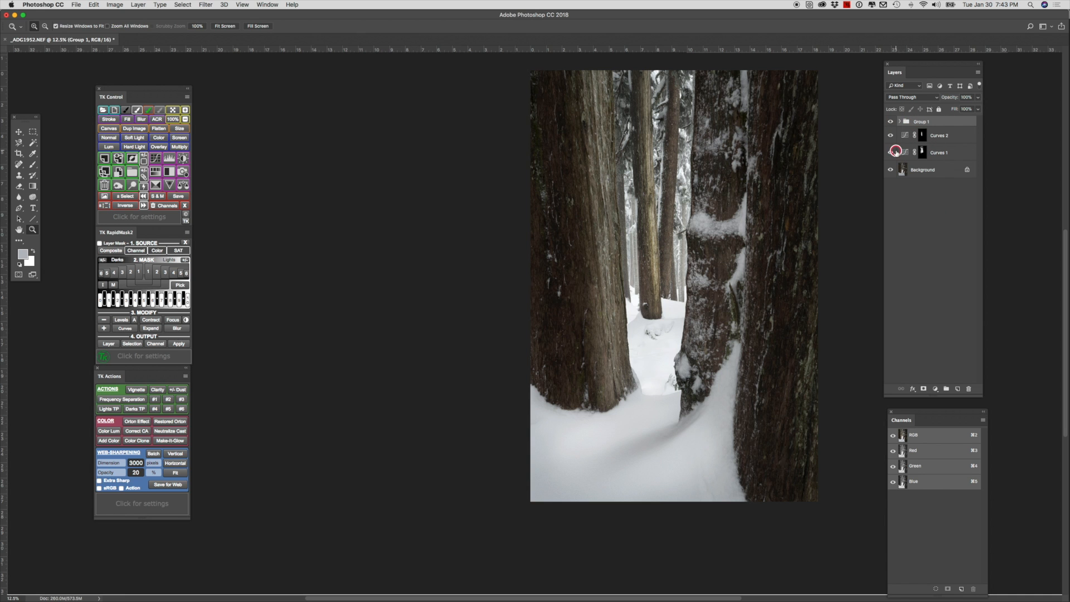
{"action": "left_click", "coordinate": [890, 122]}
{"action": "left_click", "coordinate": [891, 122]}
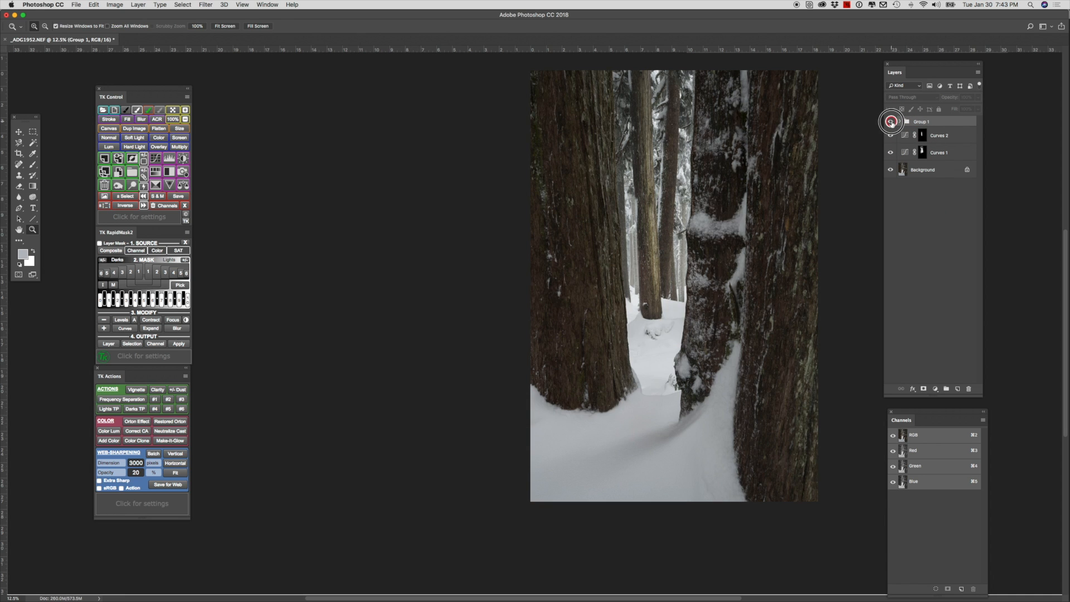
{"action": "left_click", "coordinate": [891, 121]}
{"action": "left_click", "coordinate": [891, 122]}
{"action": "left_click", "coordinate": [890, 121]}
{"action": "left_click", "coordinate": [890, 122]}
{"action": "left_click", "coordinate": [890, 122]}
{"action": "left_click", "coordinate": [890, 122]}
{"action": "left_click", "coordinate": [890, 121]}
{"action": "left_click", "coordinate": [891, 121]}
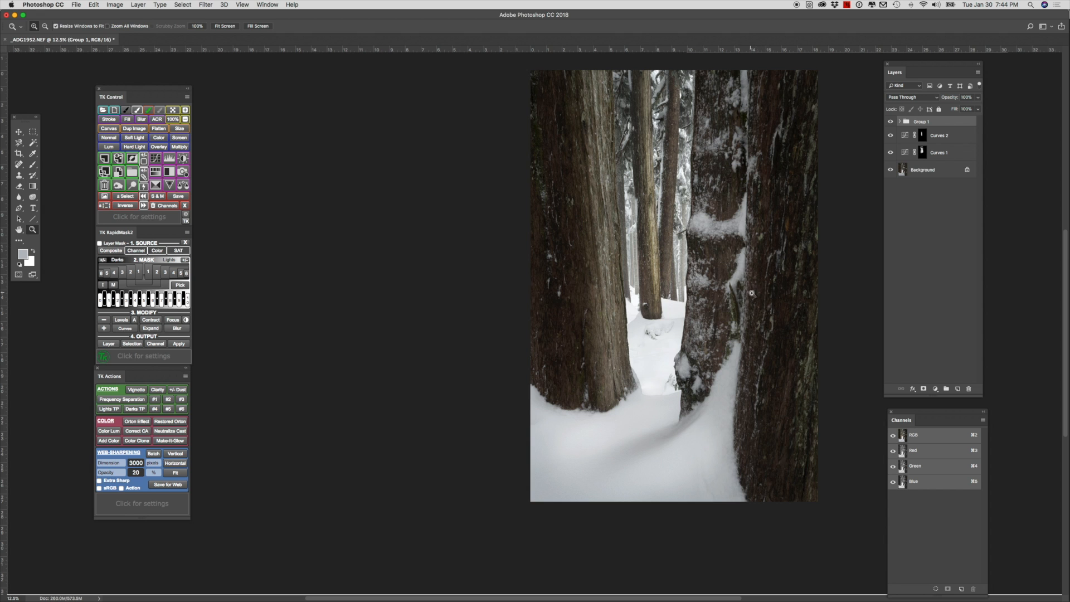
Step: Stamp all visible layers into a new top layer and apply a Gaussian Blur with a radius just under 40 pixels
{"action": "left_click_drag", "start_coordinate": [668, 270], "coordinate": [575, 294]}
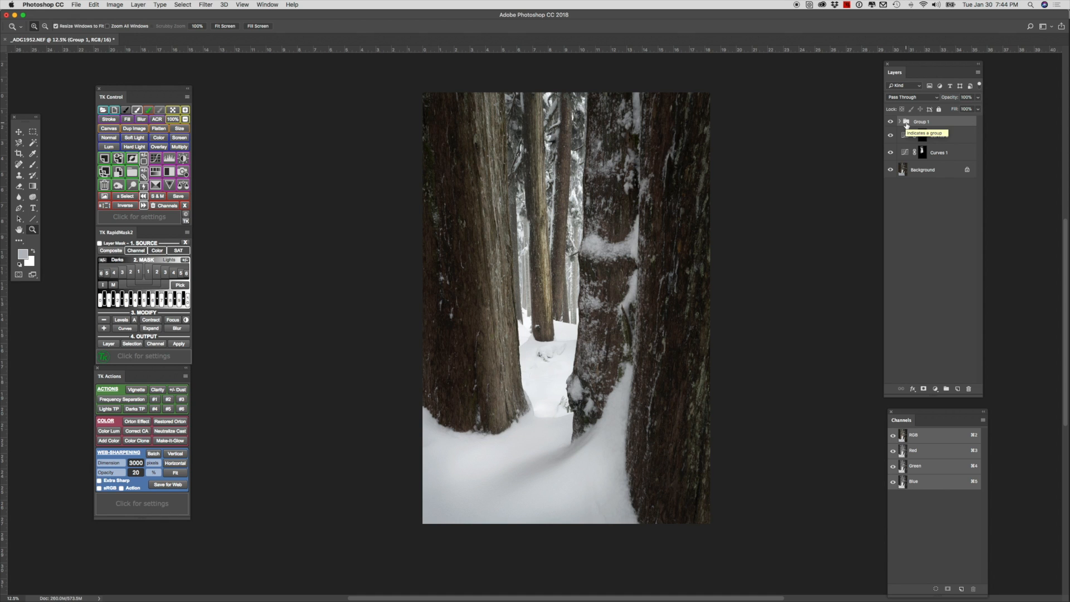
{"action": "key", "text": "alt"}
{"action": "key", "text": "super+alt+shift+e"}
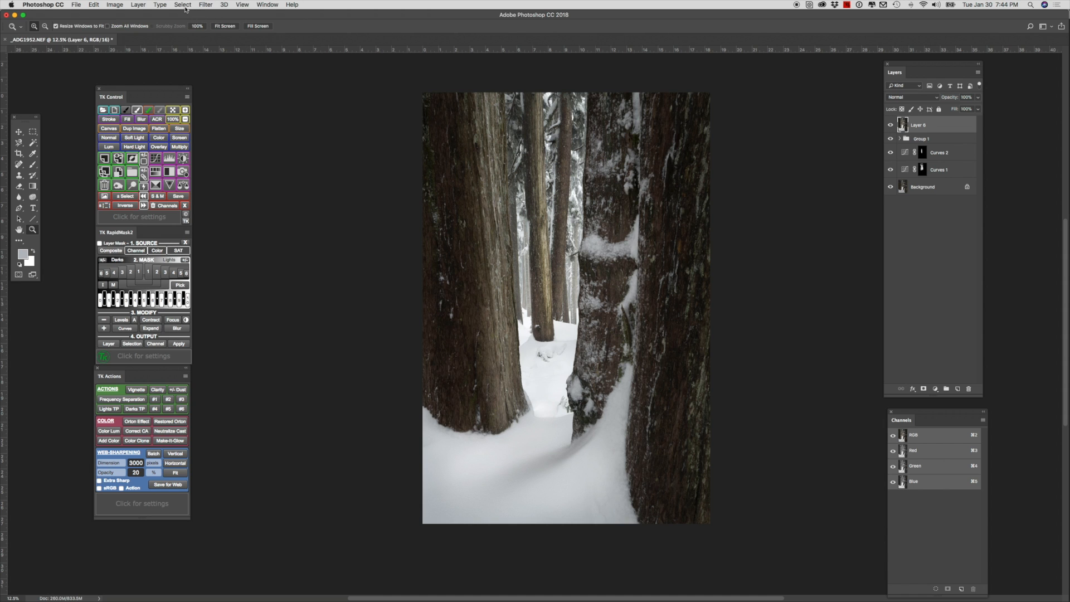
{"action": "left_click", "coordinate": [206, 5]}
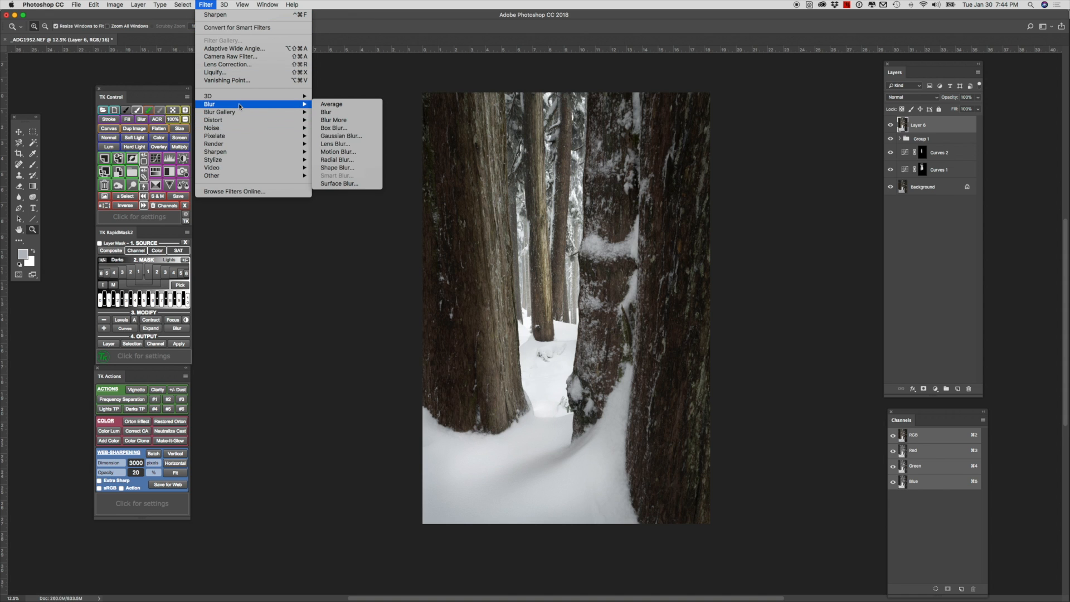
{"action": "left_click", "coordinate": [351, 135]}
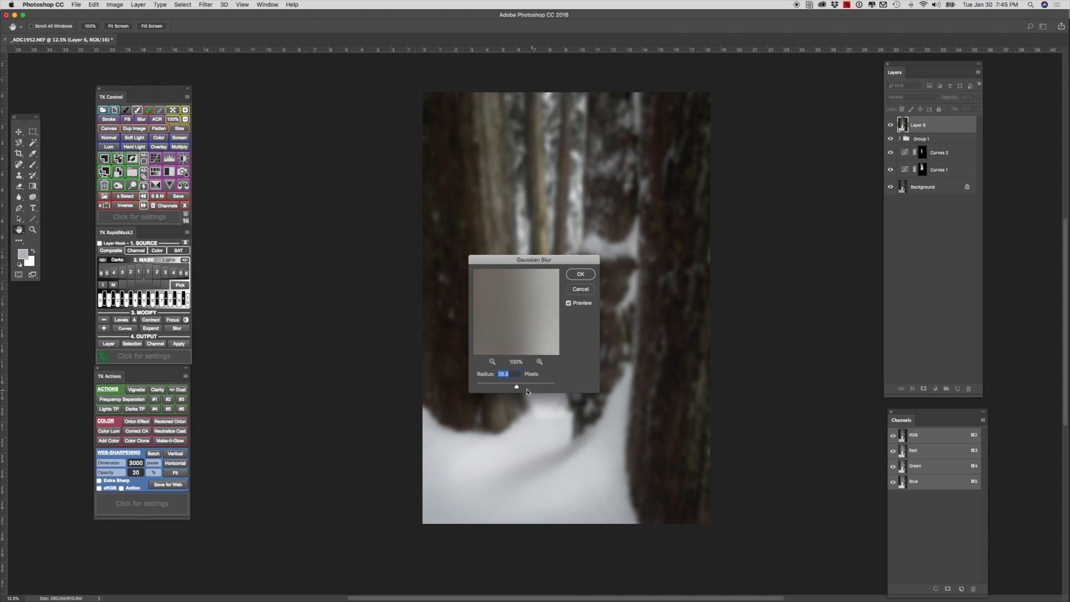
{"action": "left_click_drag", "start_coordinate": [516, 389], "coordinate": [515, 389]}
{"action": "key", "text": "Return"}
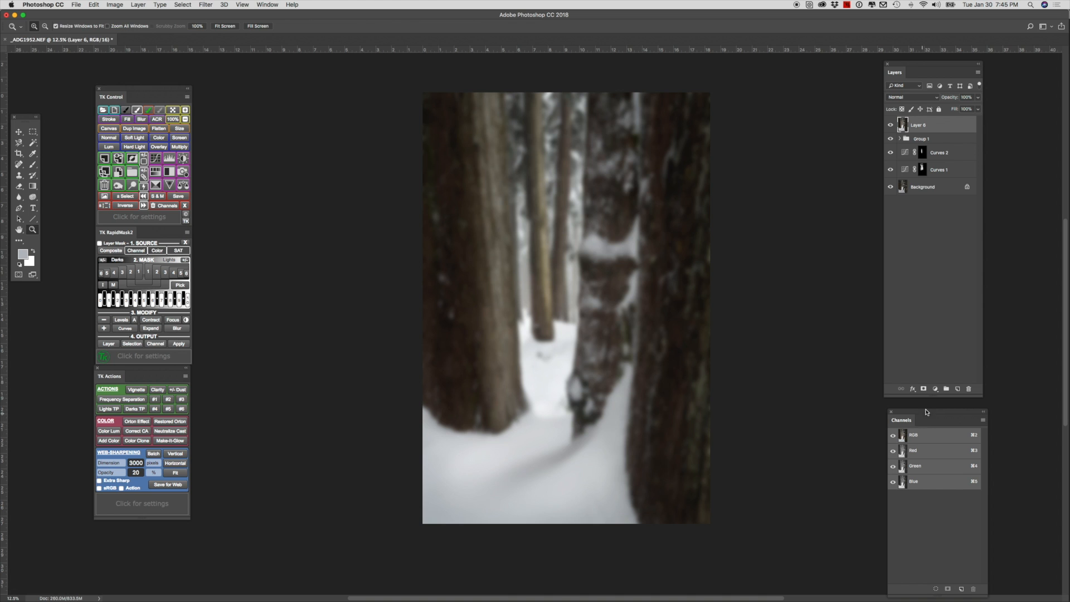
Step: Clip a Brightness/Contrast adjustment to the blurred layer, with brightness about 45 and contrast 40
{"action": "left_click", "coordinate": [935, 389]}
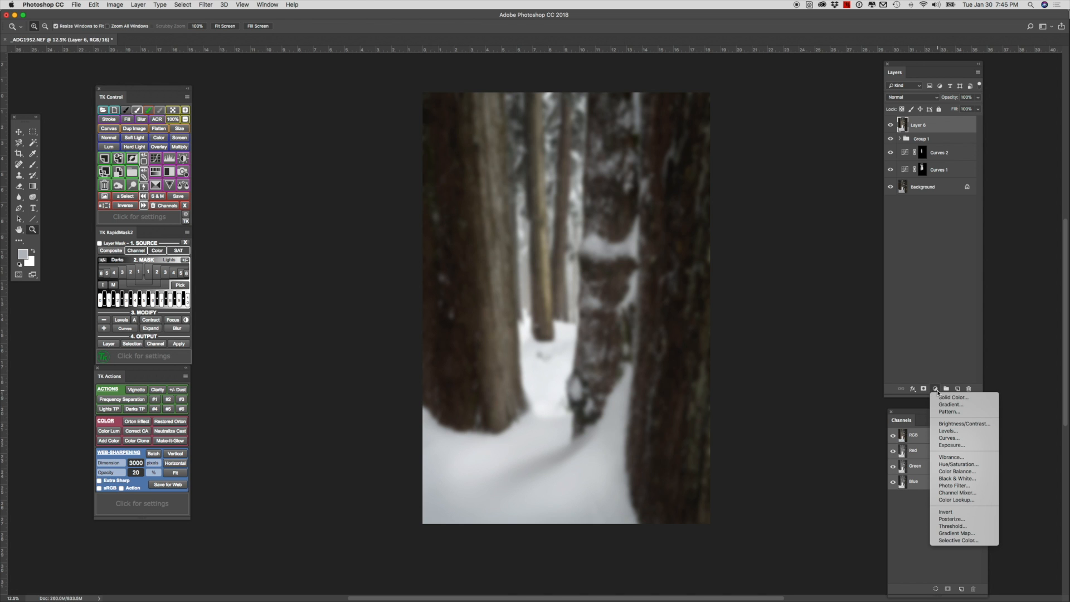
{"action": "left_click", "coordinate": [945, 424]}
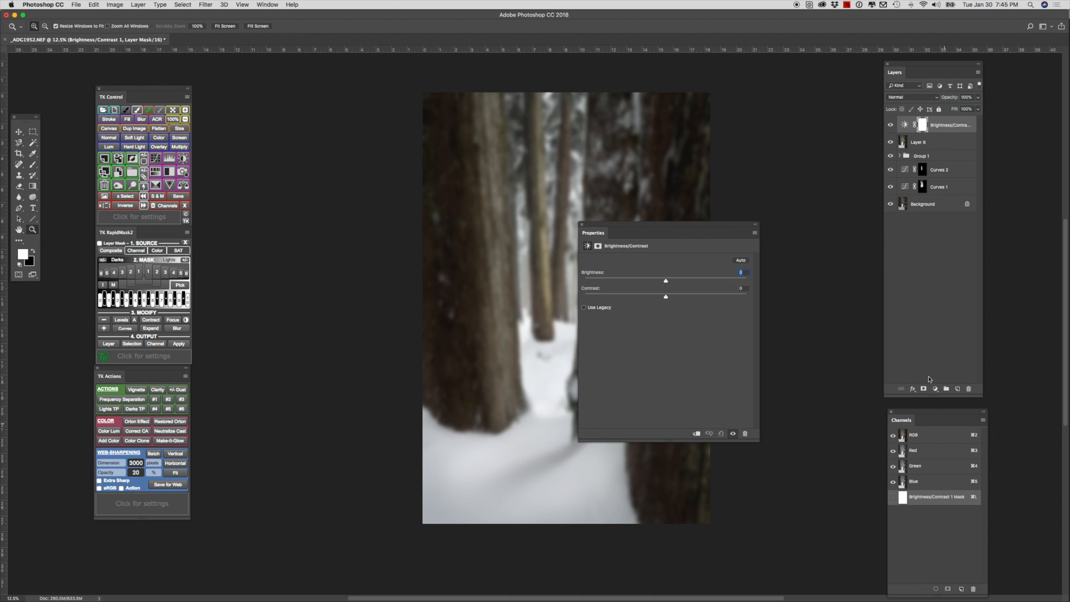
{"action": "left_click", "coordinate": [696, 434]}
{"action": "left_click_drag", "start_coordinate": [669, 227], "coordinate": [289, 241]}
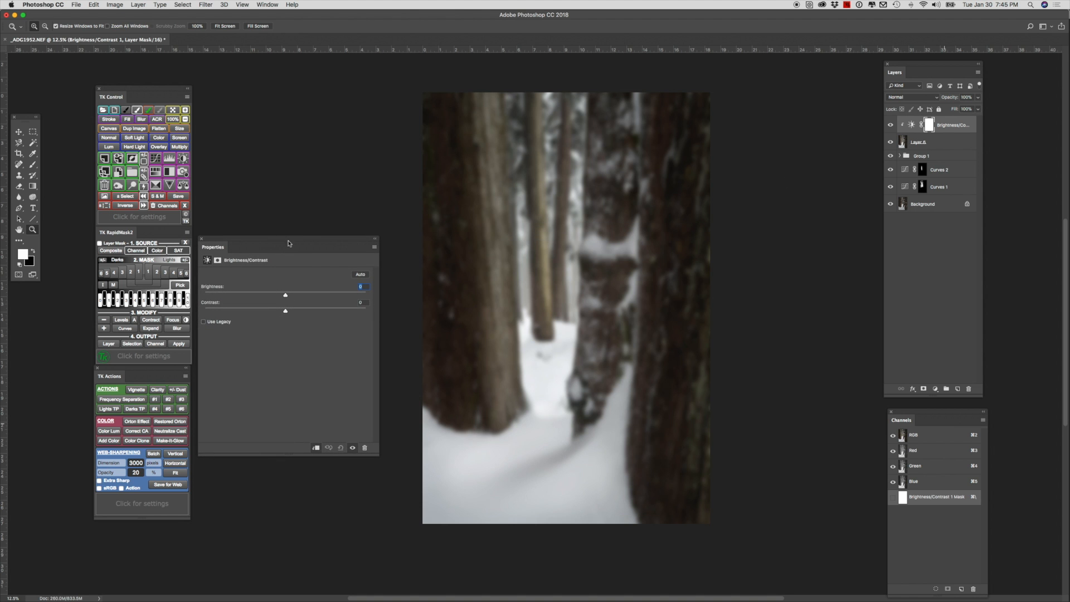
{"action": "left_click_drag", "start_coordinate": [286, 298], "coordinate": [318, 316]}
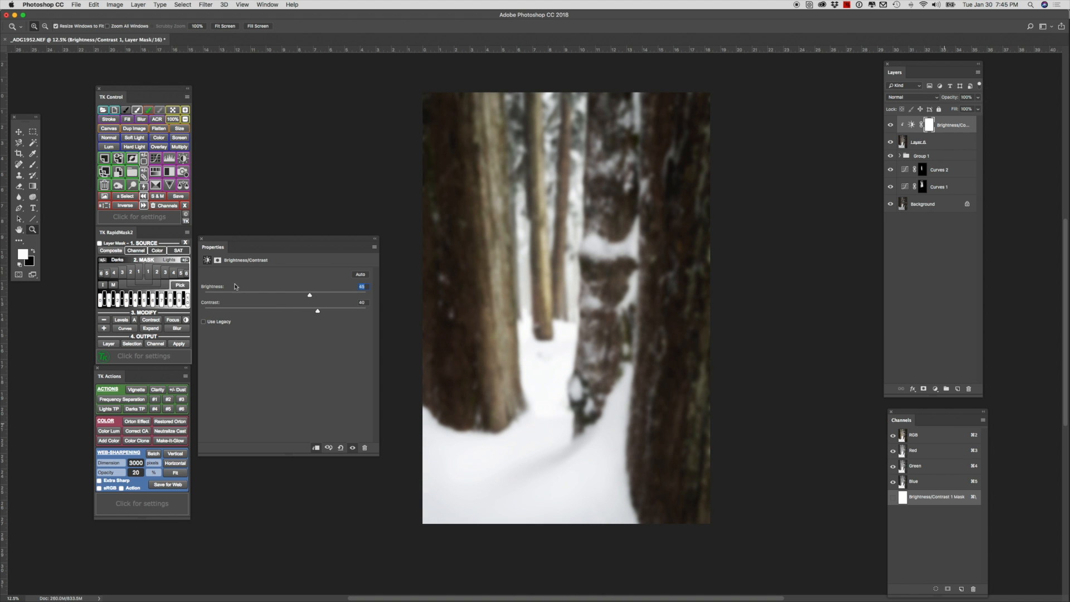
{"action": "left_click", "coordinate": [202, 239]}
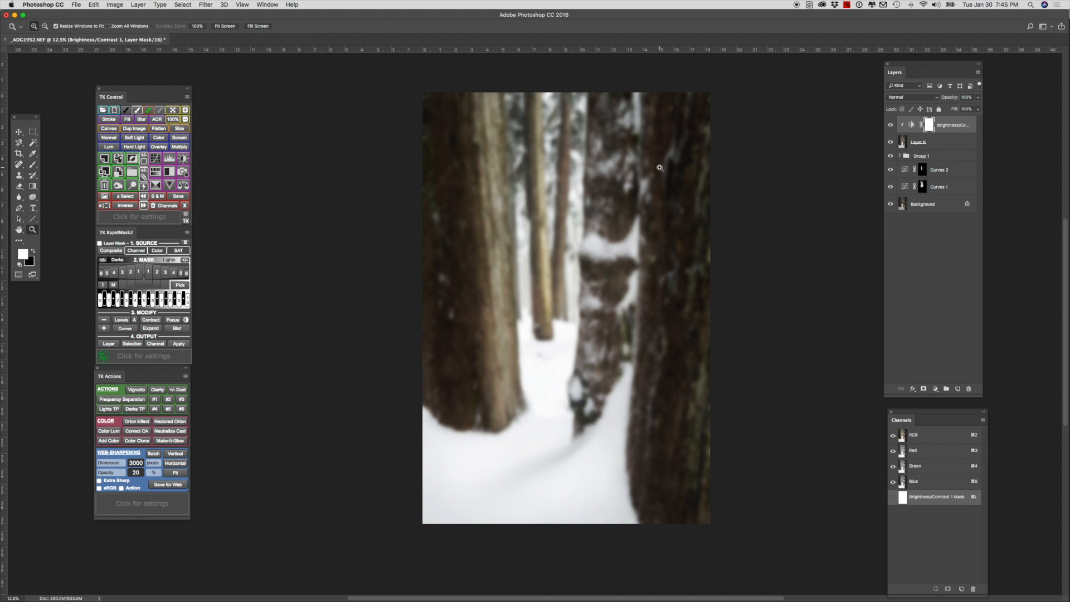
Step: Lower the blurred layer's opacity to about 12% and compare the image with and without the clipped adjustment
{"action": "left_click", "coordinate": [903, 142]}
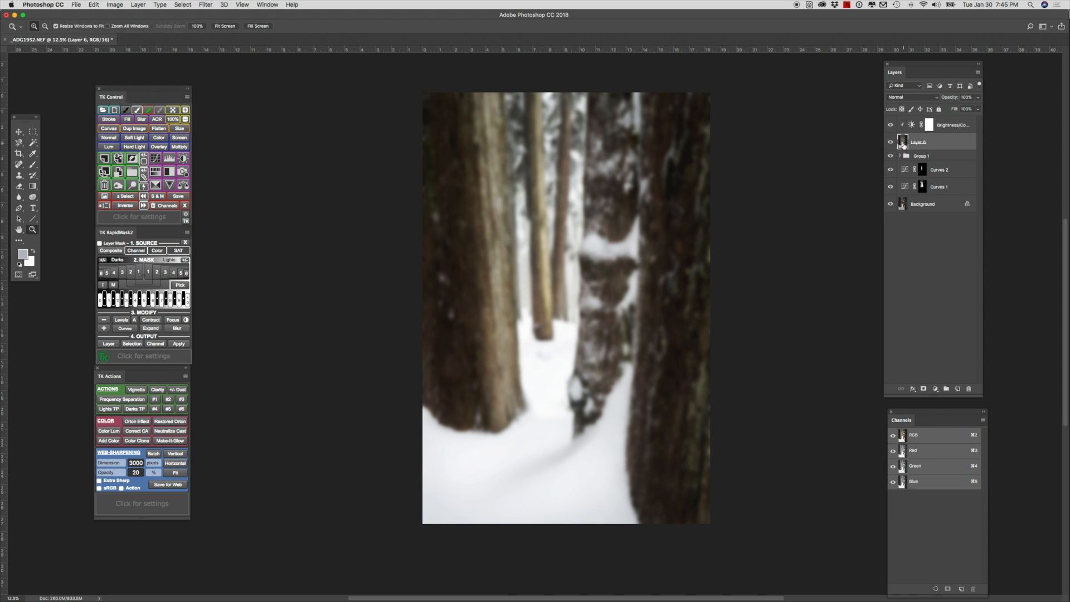
{"action": "left_click", "coordinate": [979, 98]}
{"action": "left_click_drag", "start_coordinate": [979, 107], "coordinate": [943, 113]}
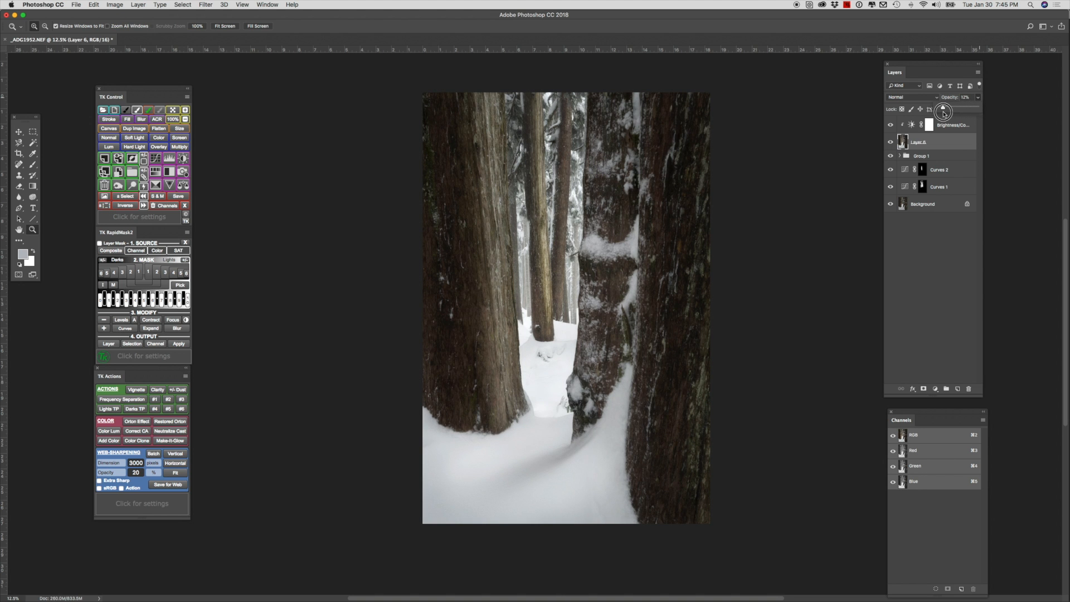
{"action": "left_click_drag", "start_coordinate": [944, 113], "coordinate": [945, 113]}
{"action": "left_click", "coordinate": [891, 126]}
{"action": "left_click", "coordinate": [891, 126]}
{"action": "left_click", "coordinate": [891, 126]}
{"action": "left_click", "coordinate": [891, 126]}
{"action": "left_click", "coordinate": [891, 126]}
{"action": "left_click", "coordinate": [891, 126]}
Step: Reduce the contrast of the clipped Brightness/Contrast adjustment, and select it together with the blurred layer
{"action": "double_click", "coordinate": [912, 125]}
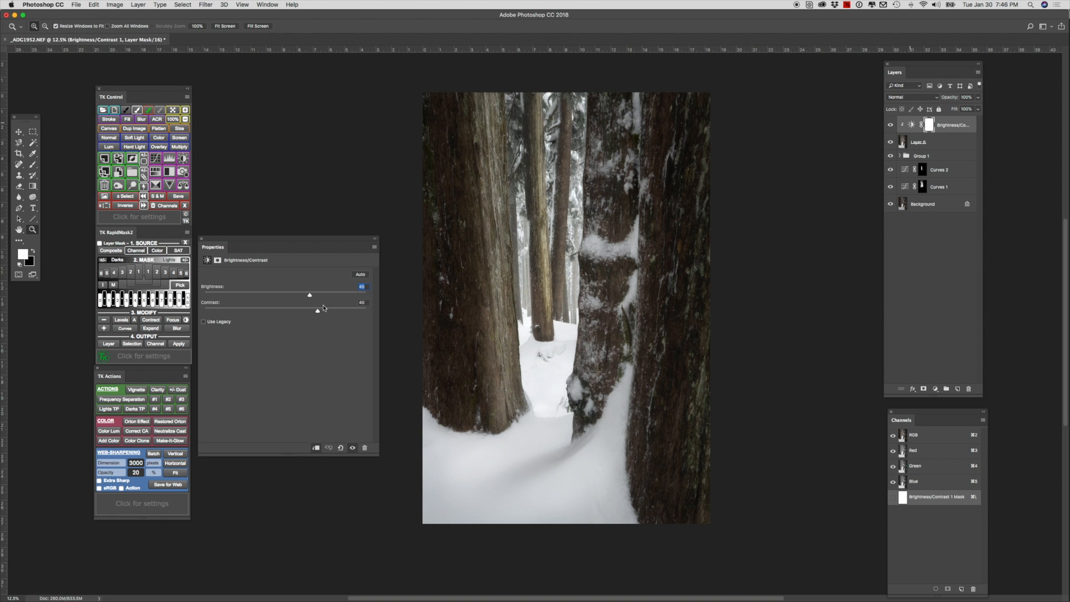
{"action": "mouse_move", "coordinate": [318, 313]}
{"action": "left_mouse_down"}
{"action": "mouse_move", "coordinate": [360, 316]}
{"action": "mouse_move", "coordinate": [243, 319]}
{"action": "mouse_move", "coordinate": [305, 310]}
{"action": "mouse_move", "coordinate": [246, 301]}
{"action": "mouse_move", "coordinate": [279, 302]}
{"action": "mouse_move", "coordinate": [270, 301]}
{"action": "mouse_move", "coordinate": [278, 313]}
{"action": "mouse_move", "coordinate": [252, 316]}
{"action": "mouse_move", "coordinate": [310, 312]}
{"action": "mouse_move", "coordinate": [270, 295]}
{"action": "mouse_move", "coordinate": [306, 296]}
{"action": "mouse_move", "coordinate": [303, 305]}
{"action": "left_mouse_up"}
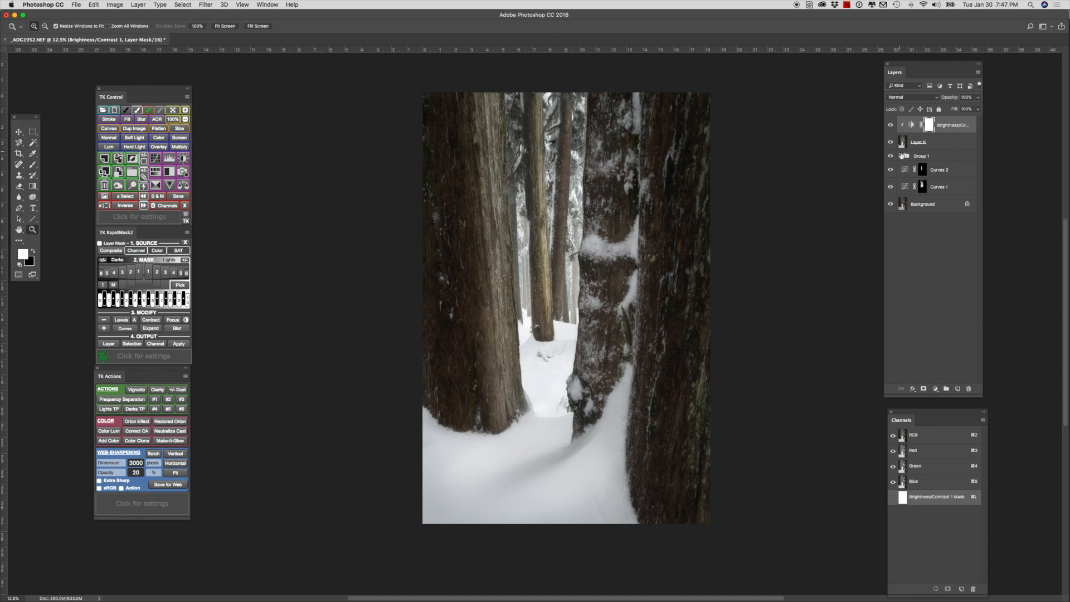
{"action": "left_click", "coordinate": [940, 143]}
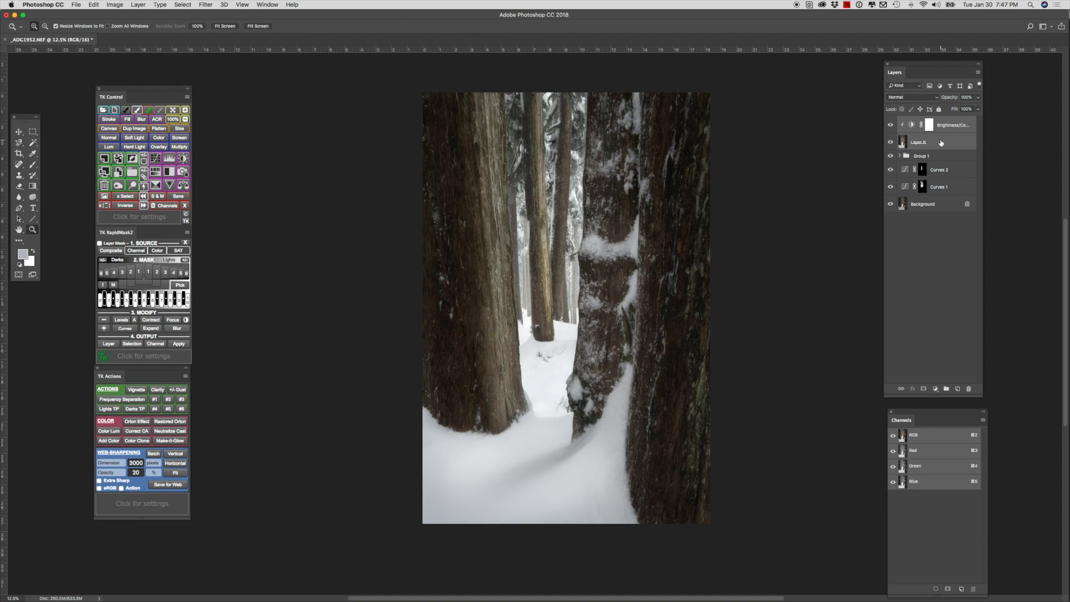
Step: Group the blurred layer with its clipped Brightness/Contrast adjustment and add a white layer mask to the group
{"action": "key", "text": "super+g"}
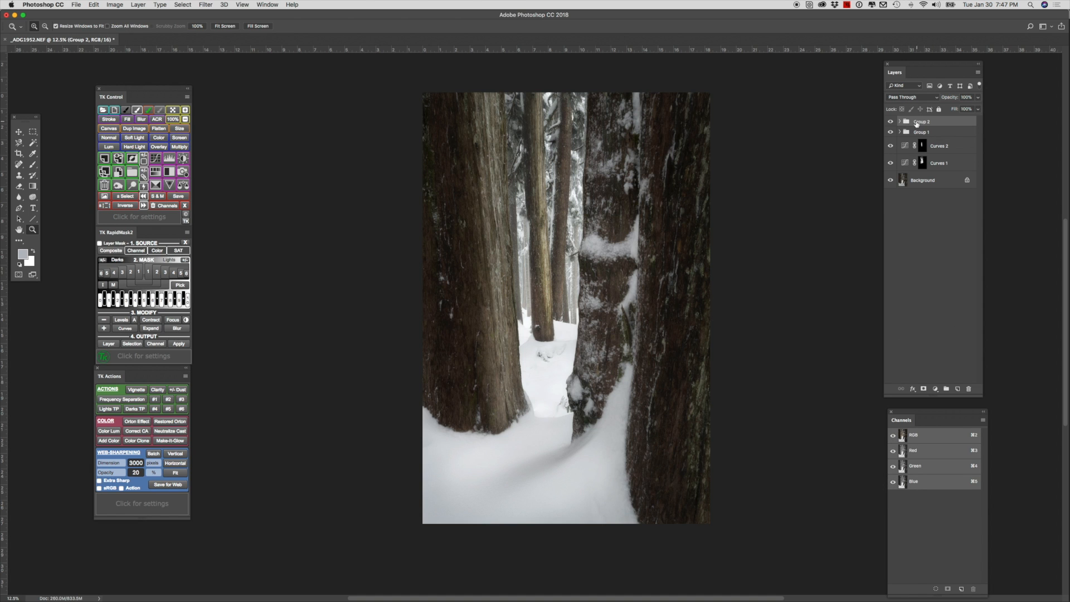
{"action": "left_click", "coordinate": [923, 389]}
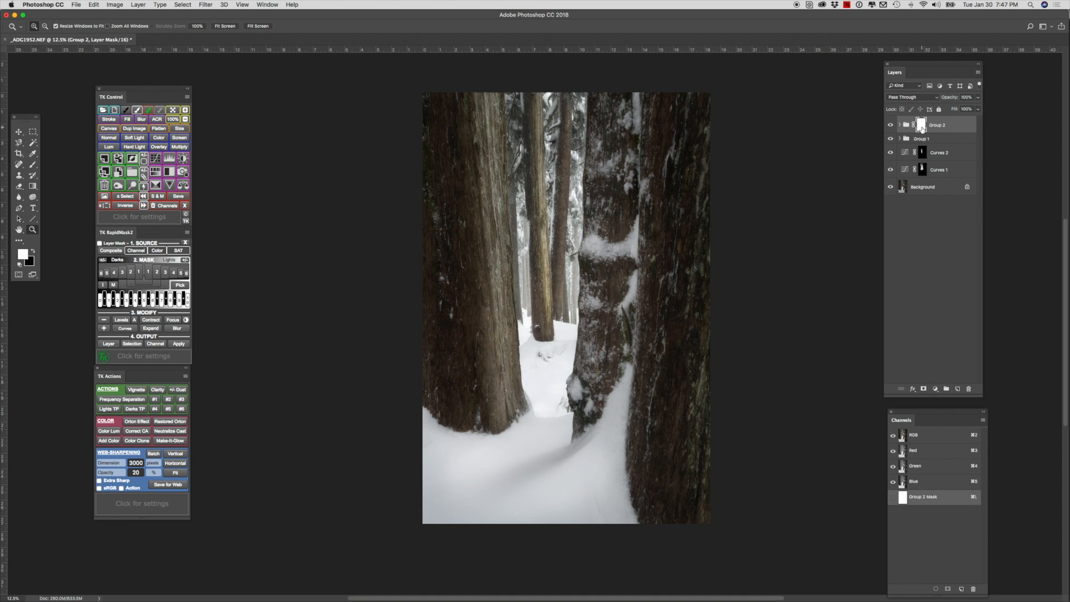
Step: Paint black at 40% brush opacity with a large soft brush on the group's mask over the foreground trunks beside the bright gap
{"action": "key", "text": "b"}
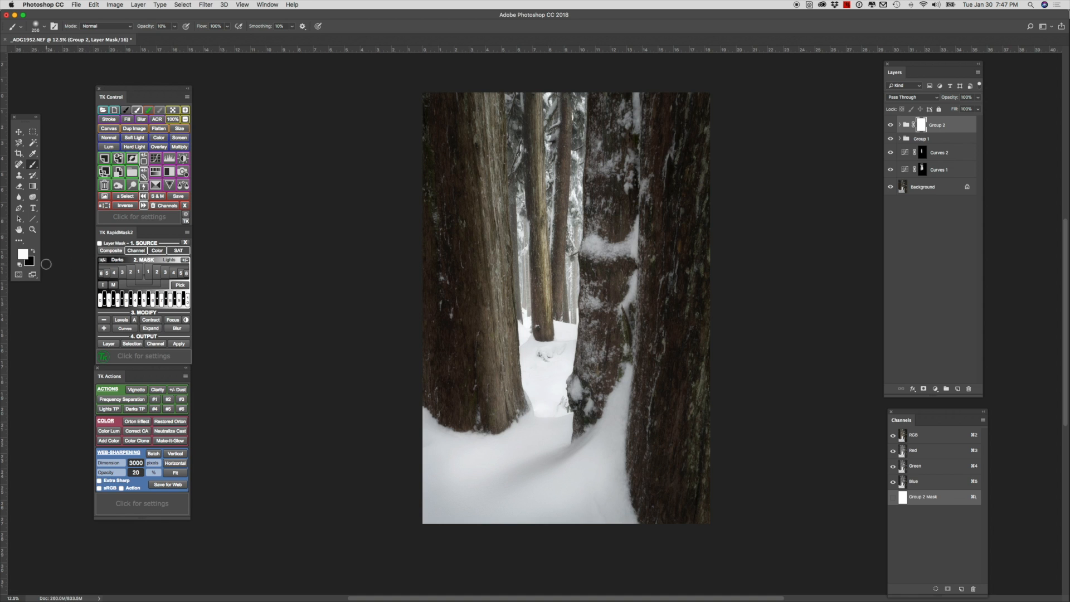
{"action": "key", "text": "x"}
{"action": "key", "text": "4"}
{"action": "mouse_move", "coordinate": [658, 390]}
{"action": "left_mouse_down"}
{"action": "mouse_move", "coordinate": [699, 387]}
{"action": "mouse_move", "coordinate": [705, 400]}
{"action": "left_mouse_up"}
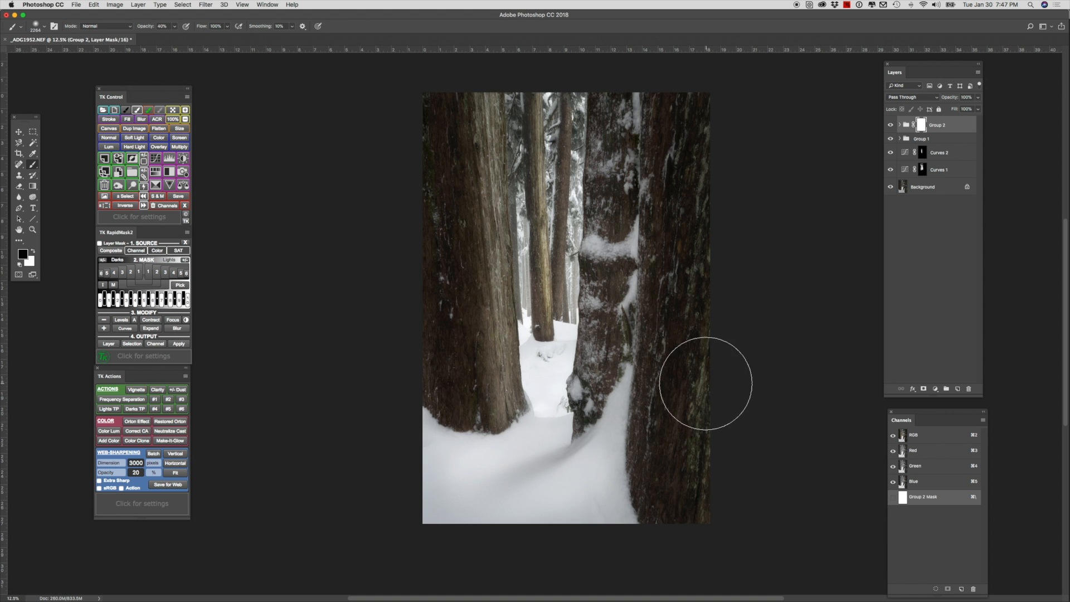
{"action": "mouse_move", "coordinate": [687, 486]}
{"action": "left_mouse_down"}
{"action": "mouse_move", "coordinate": [676, 381]}
{"action": "mouse_move", "coordinate": [650, 375]}
{"action": "mouse_move", "coordinate": [649, 346]}
{"action": "mouse_move", "coordinate": [650, 358]}
{"action": "mouse_move", "coordinate": [668, 189]}
{"action": "mouse_move", "coordinate": [661, 224]}
{"action": "mouse_move", "coordinate": [659, 207]}
{"action": "mouse_move", "coordinate": [675, 197]}
{"action": "mouse_move", "coordinate": [663, 428]}
{"action": "mouse_move", "coordinate": [676, 442]}
{"action": "mouse_move", "coordinate": [675, 490]}
{"action": "mouse_move", "coordinate": [663, 323]}
{"action": "mouse_move", "coordinate": [672, 146]}
{"action": "mouse_move", "coordinate": [688, 170]}
{"action": "mouse_move", "coordinate": [452, 342]}
{"action": "mouse_move", "coordinate": [465, 362]}
{"action": "mouse_move", "coordinate": [453, 227]}
{"action": "mouse_move", "coordinate": [418, 76]}
{"action": "mouse_move", "coordinate": [549, 295]}
{"action": "mouse_move", "coordinate": [558, 278]}
{"action": "left_mouse_up"}
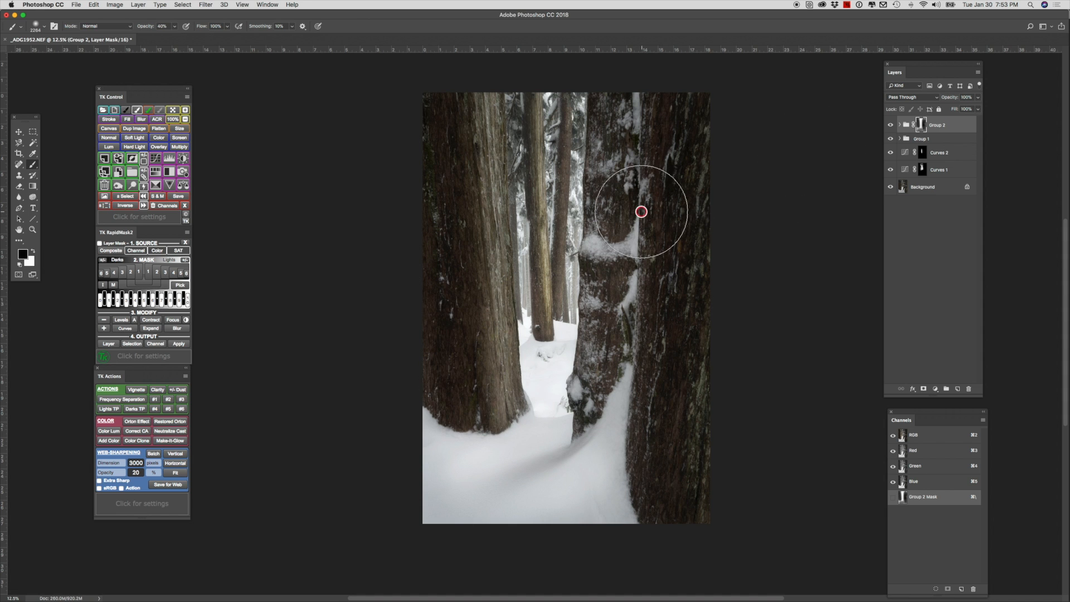
{"action": "left_click_drag", "start_coordinate": [640, 211], "coordinate": [723, 208]}
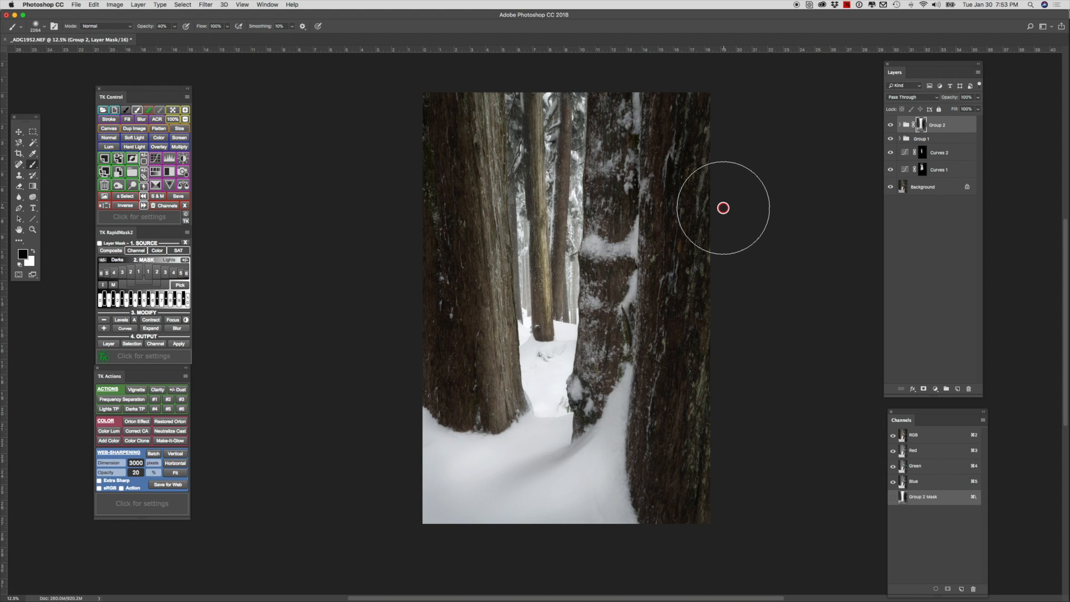
{"action": "mouse_move", "coordinate": [724, 207]}
{"action": "left_mouse_down"}
{"action": "mouse_move", "coordinate": [761, 208]}
{"action": "mouse_move", "coordinate": [736, 183]}
{"action": "mouse_move", "coordinate": [855, 139]}
{"action": "mouse_move", "coordinate": [740, 199]}
{"action": "mouse_move", "coordinate": [694, 191]}
{"action": "mouse_move", "coordinate": [508, 251]}
{"action": "mouse_move", "coordinate": [683, 301]}
{"action": "mouse_move", "coordinate": [747, 279]}
{"action": "mouse_move", "coordinate": [730, 270]}
{"action": "mouse_move", "coordinate": [612, 287]}
{"action": "mouse_move", "coordinate": [618, 253]}
{"action": "mouse_move", "coordinate": [606, 238]}
{"action": "mouse_move", "coordinate": [592, 317]}
{"action": "mouse_move", "coordinate": [580, 308]}
{"action": "mouse_move", "coordinate": [604, 301]}
{"action": "mouse_move", "coordinate": [563, 293]}
{"action": "mouse_move", "coordinate": [593, 309]}
{"action": "mouse_move", "coordinate": [583, 323]}
{"action": "mouse_move", "coordinate": [580, 310]}
{"action": "mouse_move", "coordinate": [588, 329]}
{"action": "mouse_move", "coordinate": [575, 306]}
{"action": "mouse_move", "coordinate": [574, 322]}
{"action": "mouse_move", "coordinate": [618, 304]}
{"action": "mouse_move", "coordinate": [599, 293]}
{"action": "mouse_move", "coordinate": [593, 357]}
{"action": "mouse_move", "coordinate": [532, 334]}
{"action": "mouse_move", "coordinate": [537, 312]}
{"action": "left_mouse_up"}
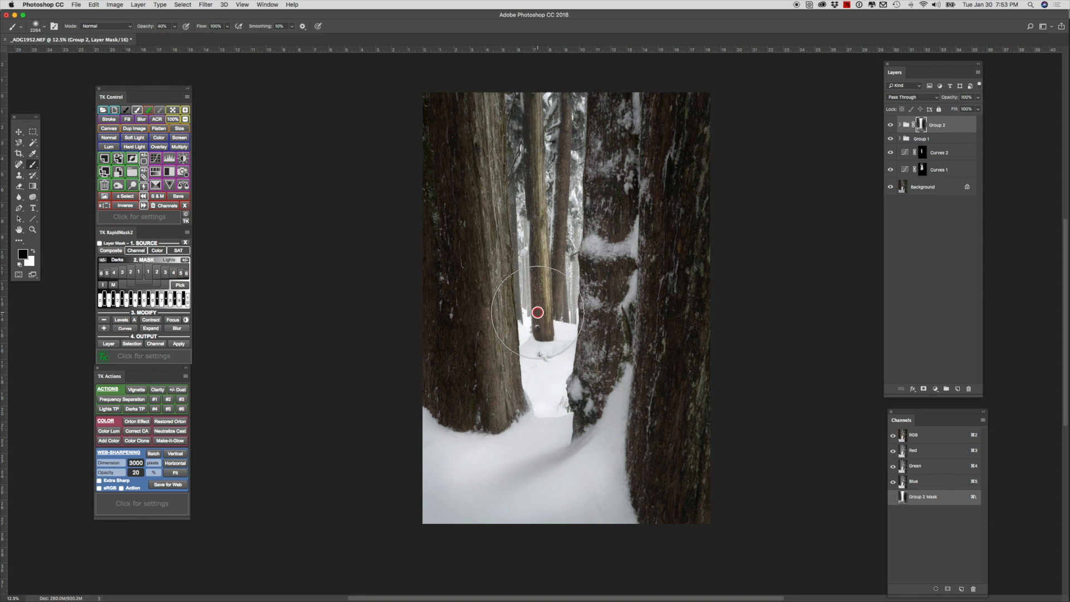
{"action": "mouse_move", "coordinate": [537, 312]}
{"action": "left_mouse_down"}
{"action": "mouse_move", "coordinate": [797, 337]}
{"action": "mouse_move", "coordinate": [791, 305]}
{"action": "left_mouse_up"}
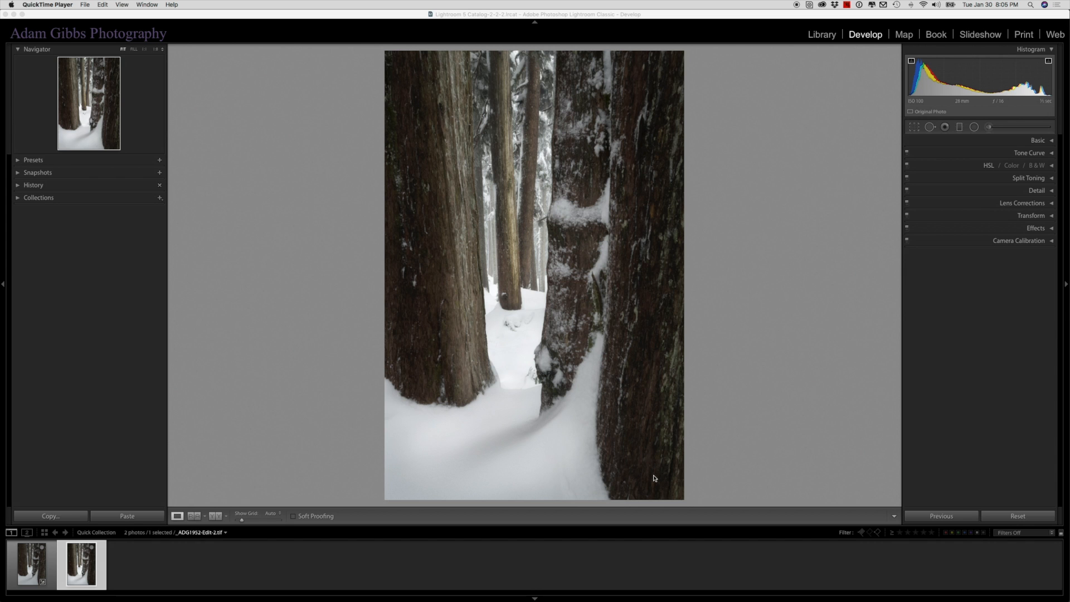
Step: Switch to Lightroom and crop thin strips off the bottom and top of the edited photo
{"action": "left_click", "coordinate": [917, 128]}
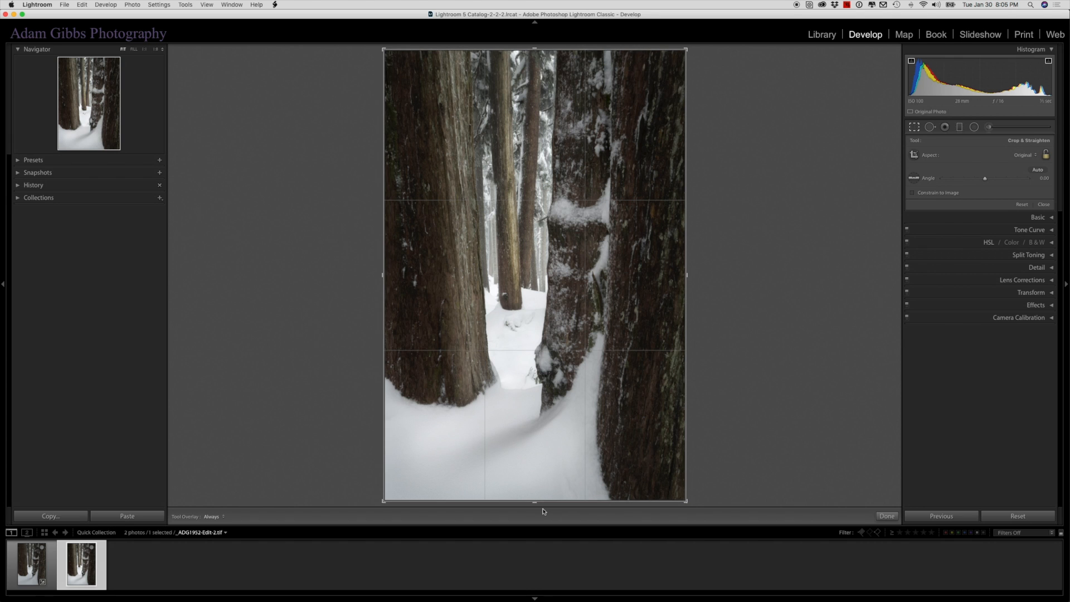
{"action": "left_click_drag", "start_coordinate": [534, 501], "coordinate": [533, 488]}
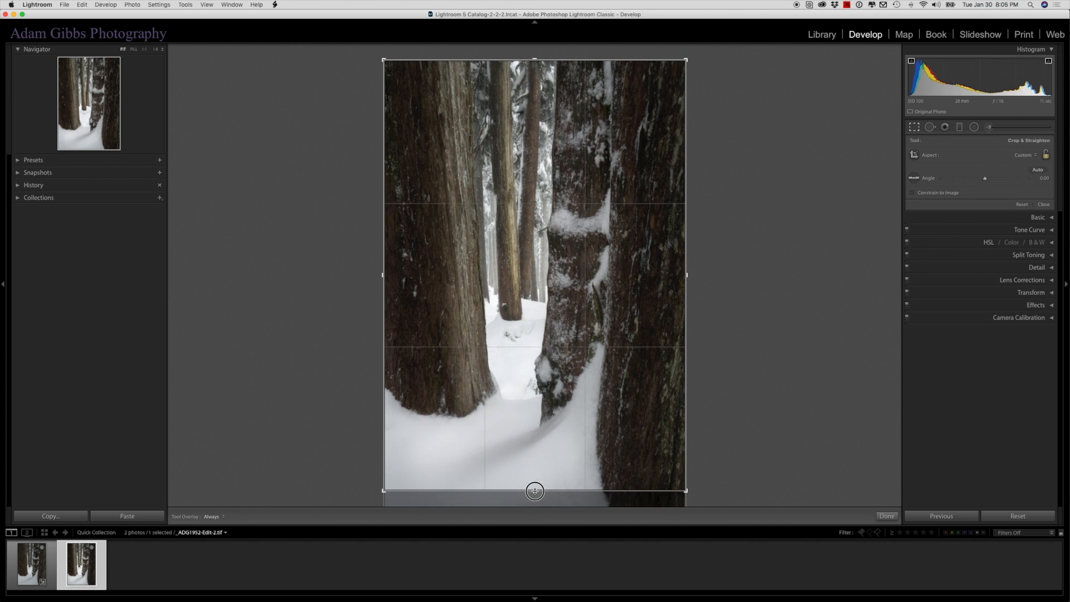
{"action": "left_click_drag", "start_coordinate": [526, 58], "coordinate": [529, 68]}
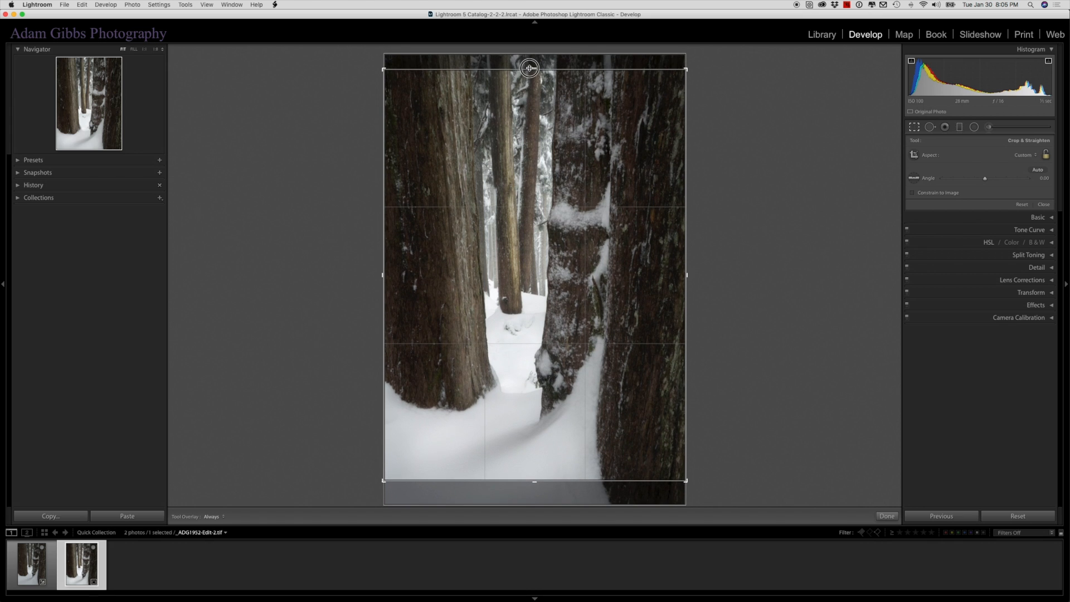
{"action": "key", "text": "Return"}
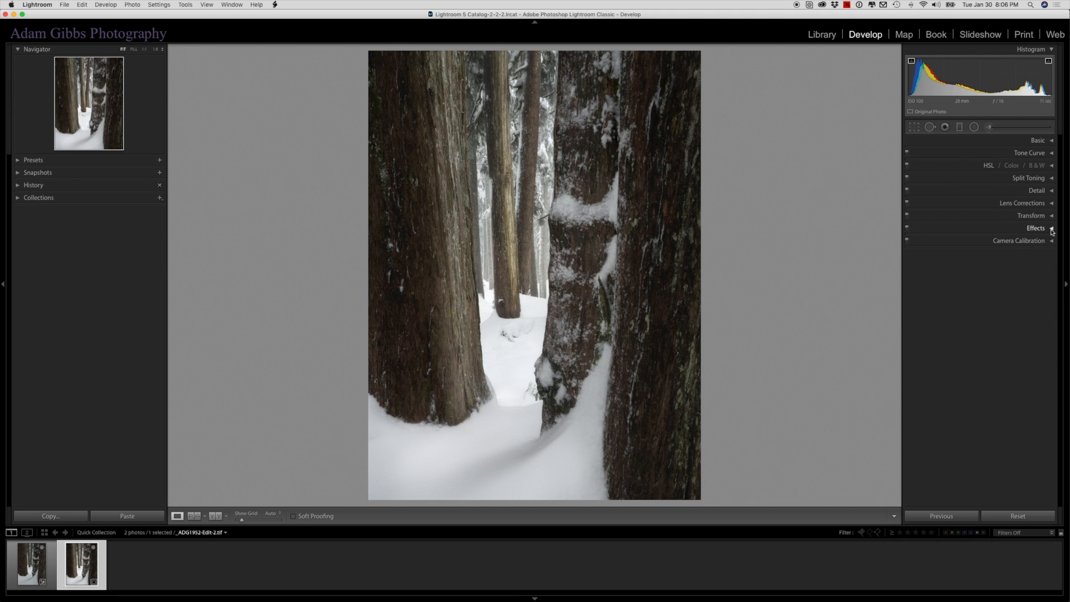
{"action": "left_click", "coordinate": [1034, 228]}
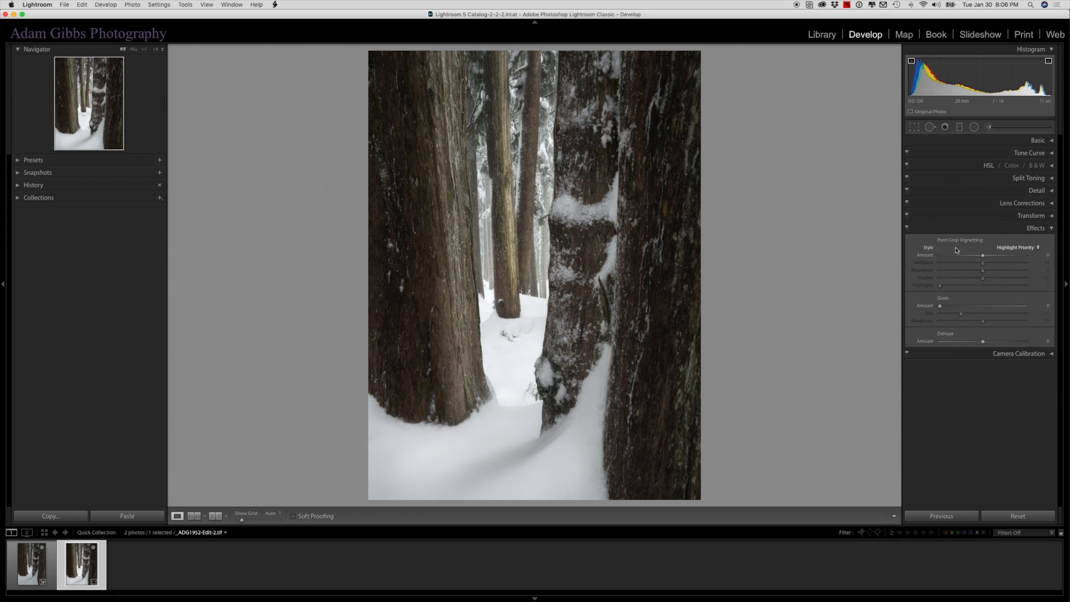
{"action": "left_click", "coordinate": [1052, 229]}
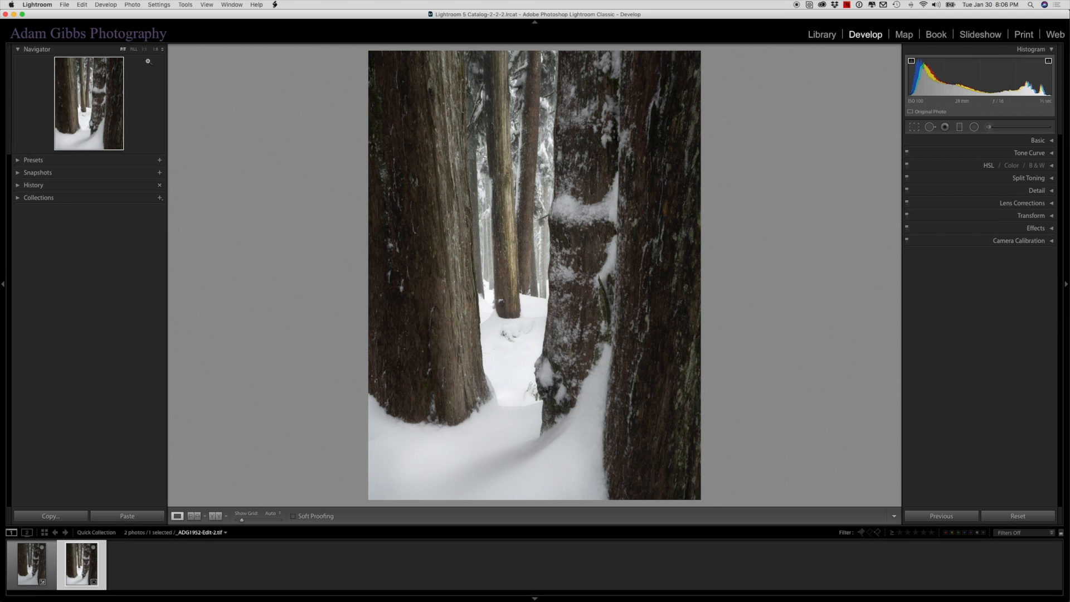
Step: Draw a tall, narrow radial filter centred above the photo, reaching down over the bright gap between the trunks, and fine-tune its position and width
{"action": "left_click", "coordinate": [157, 52]}
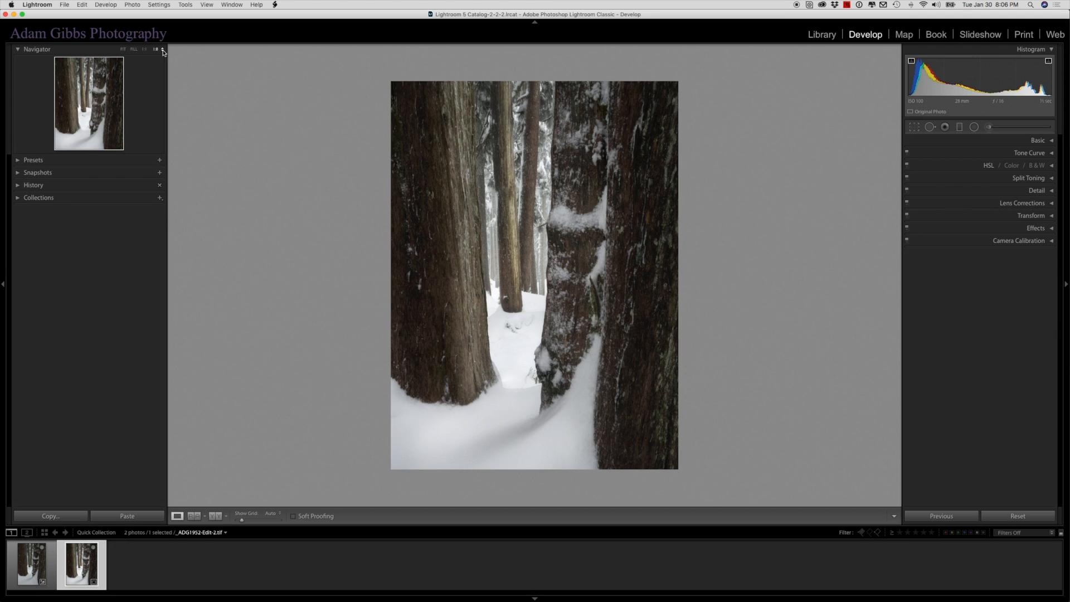
{"action": "left_click", "coordinate": [158, 50]}
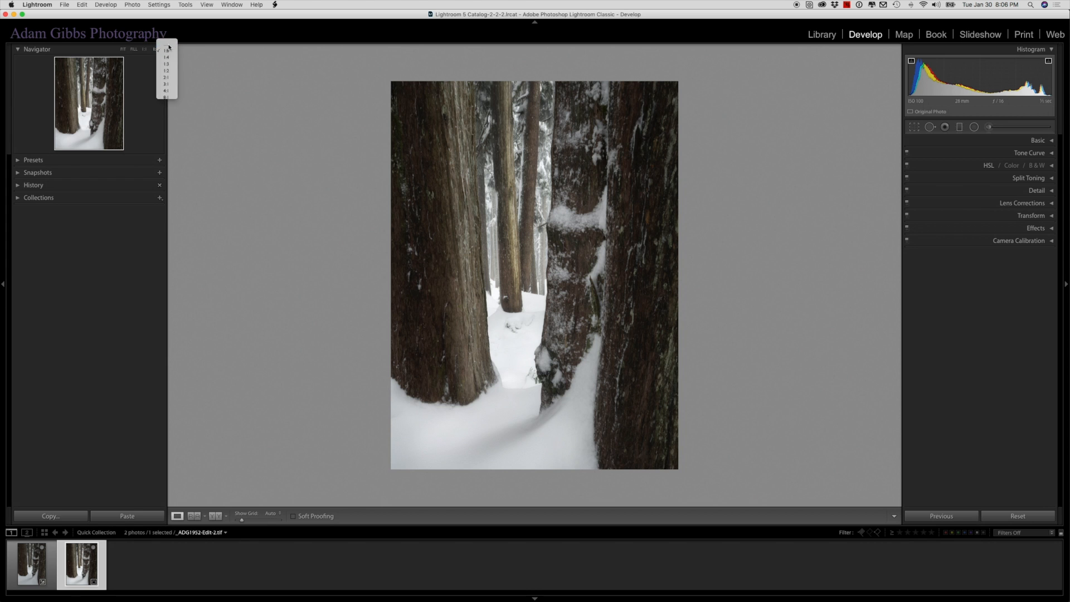
{"action": "left_click", "coordinate": [167, 42]}
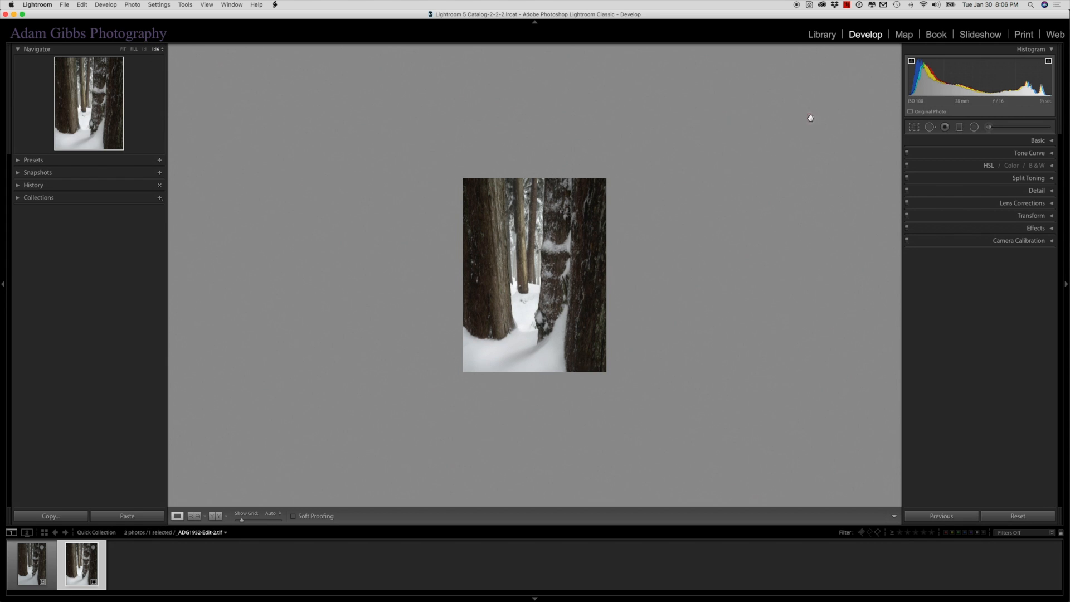
{"action": "left_click", "coordinate": [974, 128]}
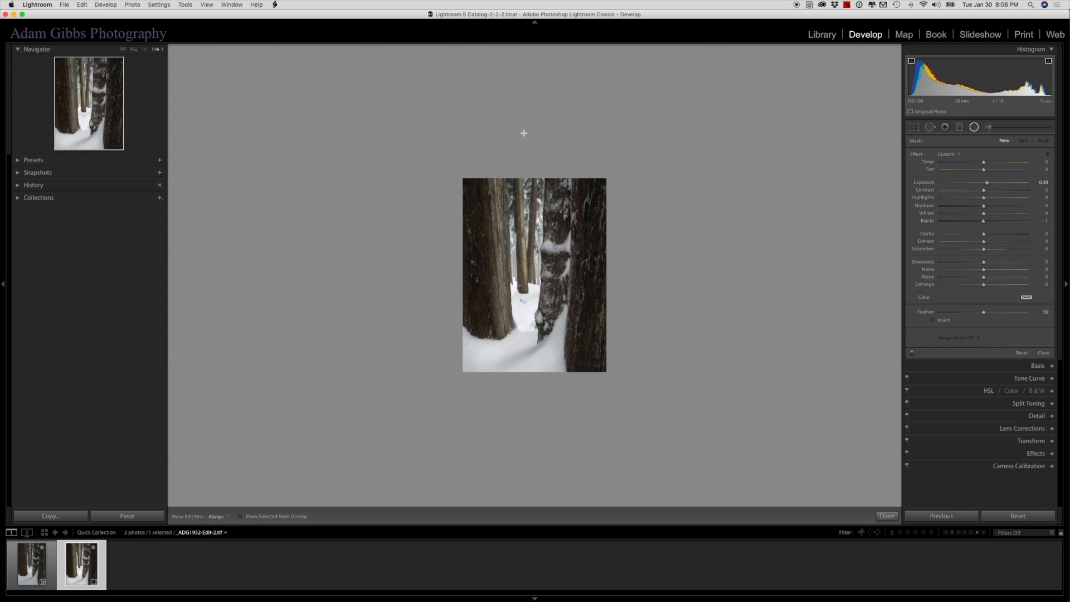
{"action": "left_click_drag", "start_coordinate": [523, 127], "coordinate": [551, 306]}
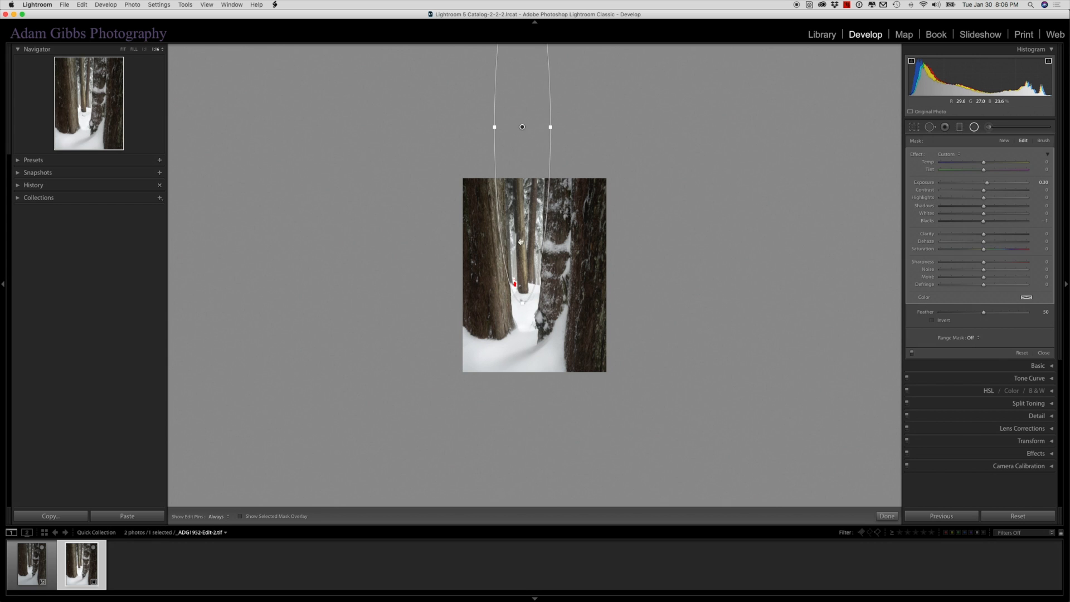
{"action": "left_click_drag", "start_coordinate": [528, 222], "coordinate": [529, 246]}
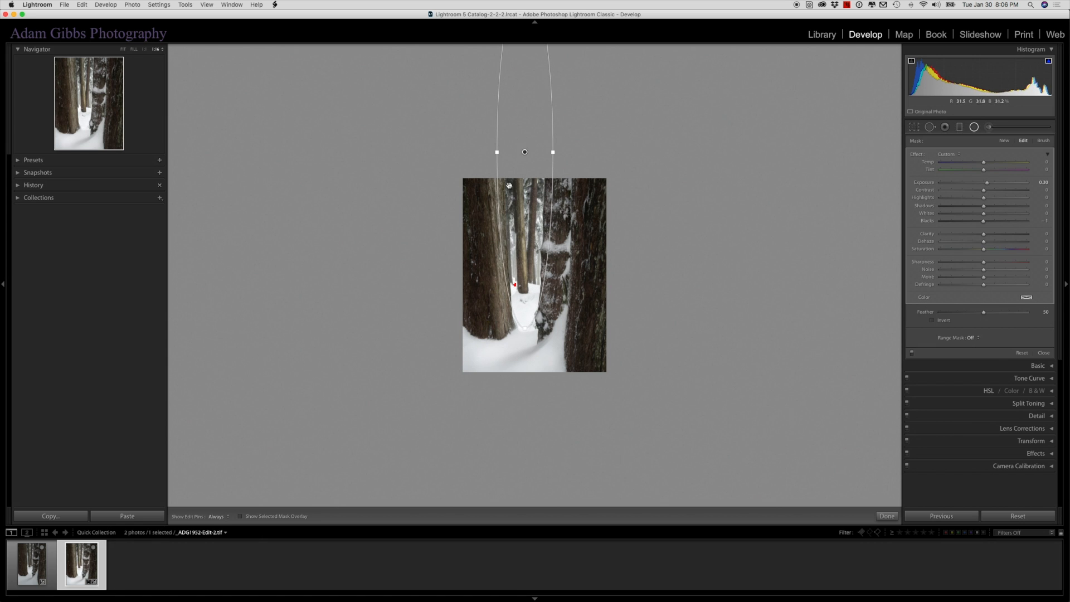
{"action": "left_click_drag", "start_coordinate": [497, 154], "coordinate": [501, 155]}
{"action": "left_click_drag", "start_coordinate": [529, 187], "coordinate": [530, 191]}
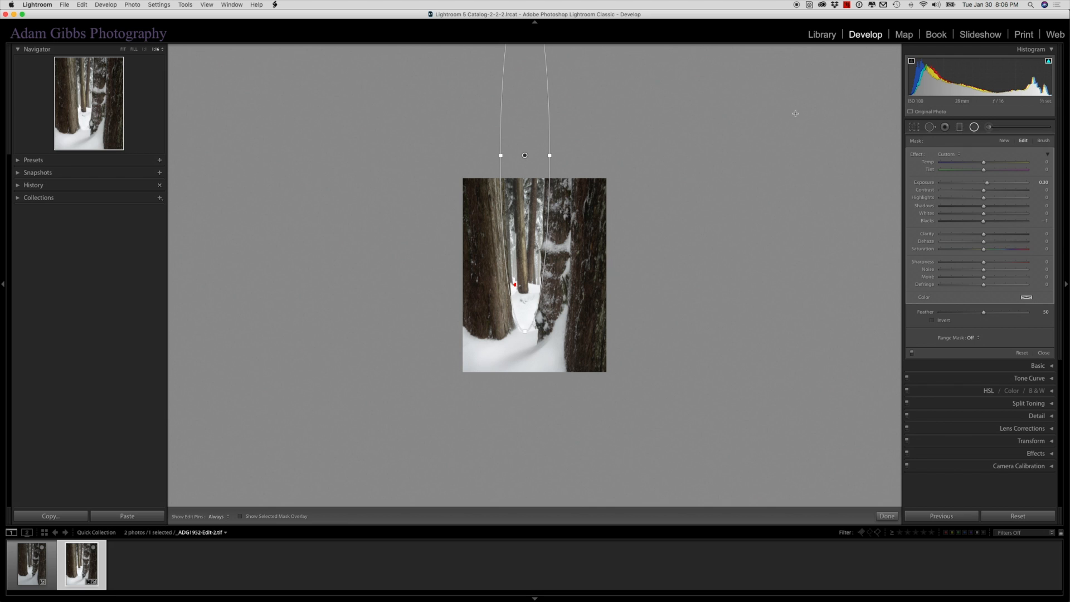
Step: Set the radial filter's feather to 73, exposure to -0.69 and shadows to 26
{"action": "left_click_drag", "start_coordinate": [984, 312], "coordinate": [1003, 314]}
{"action": "left_click_drag", "start_coordinate": [987, 184], "coordinate": [996, 206]}
{"action": "left_click", "coordinate": [975, 184]}
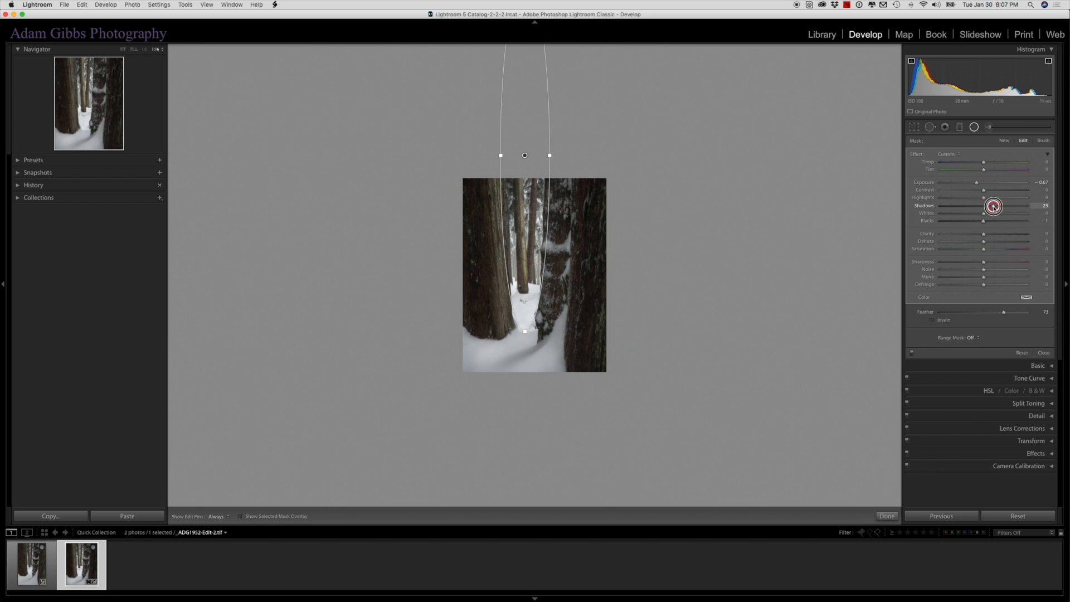
{"action": "left_click", "coordinate": [976, 183]}
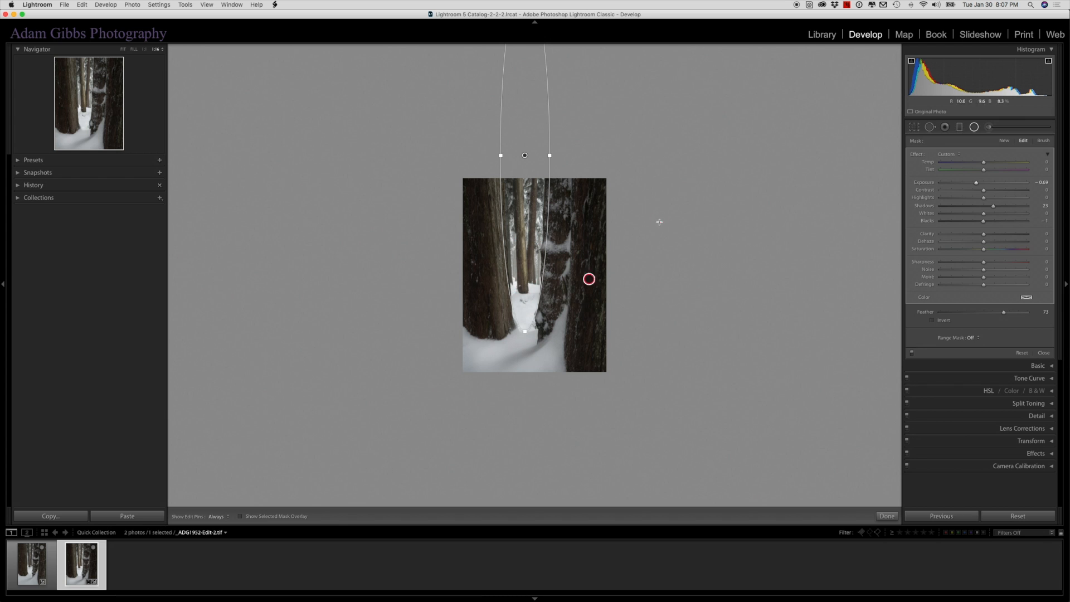
{"action": "left_click", "coordinate": [993, 207]}
{"action": "left_click_drag", "start_coordinate": [993, 207], "coordinate": [994, 207]}
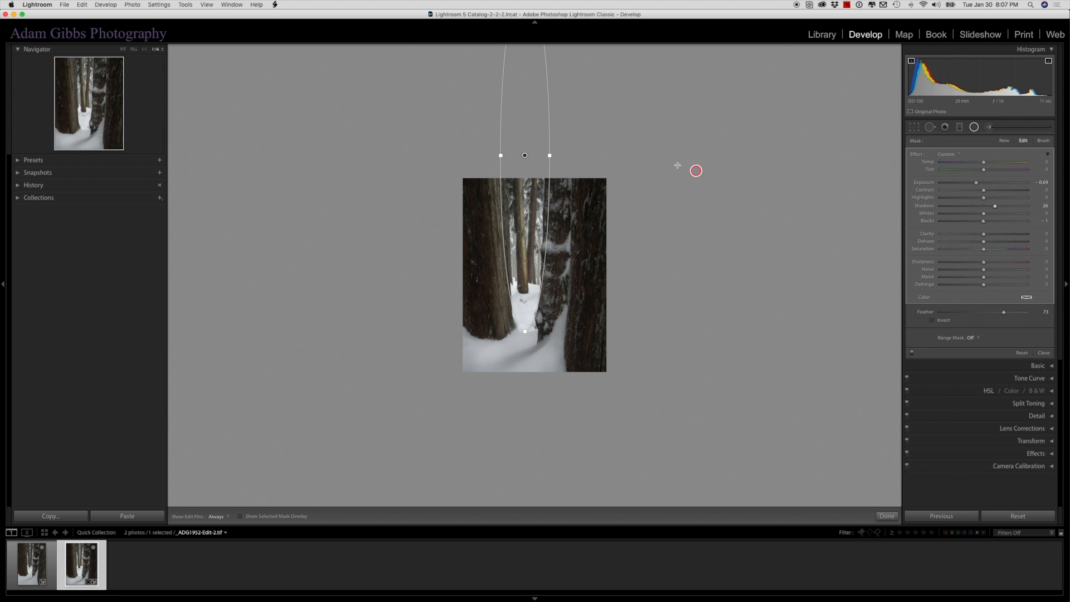
Step: Add a second, inverted radial filter and shape it into a tall, narrow ellipse around the bright gap between the trunks
{"action": "left_click", "coordinate": [1004, 141]}
{"action": "left_click_drag", "start_coordinate": [535, 161], "coordinate": [557, 334]}
{"action": "left_click_drag", "start_coordinate": [505, 349], "coordinate": [508, 370]}
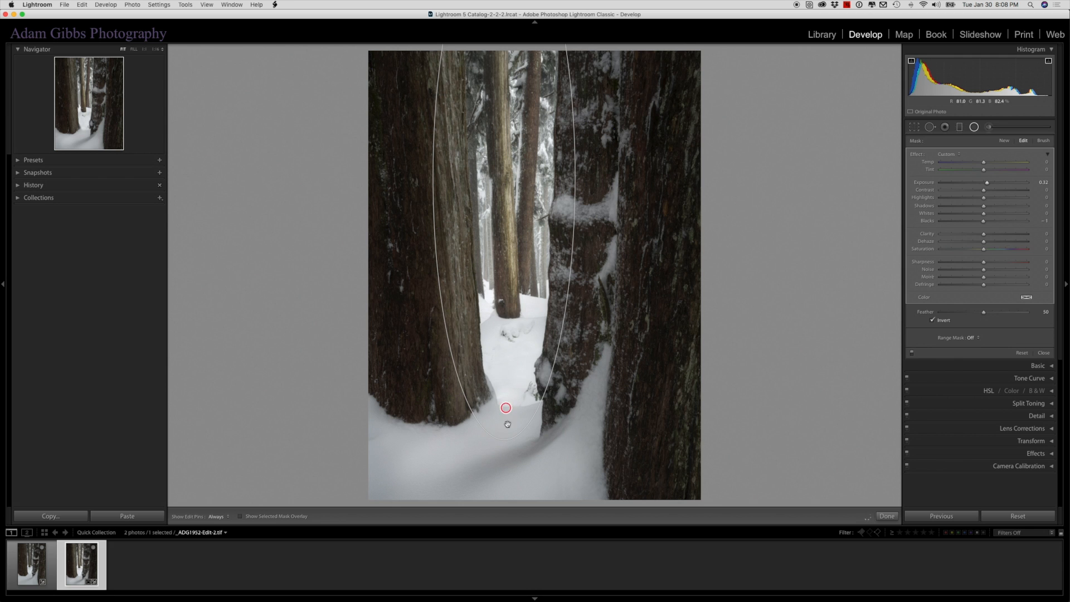
{"action": "left_click_drag", "start_coordinate": [504, 434], "coordinate": [510, 347]}
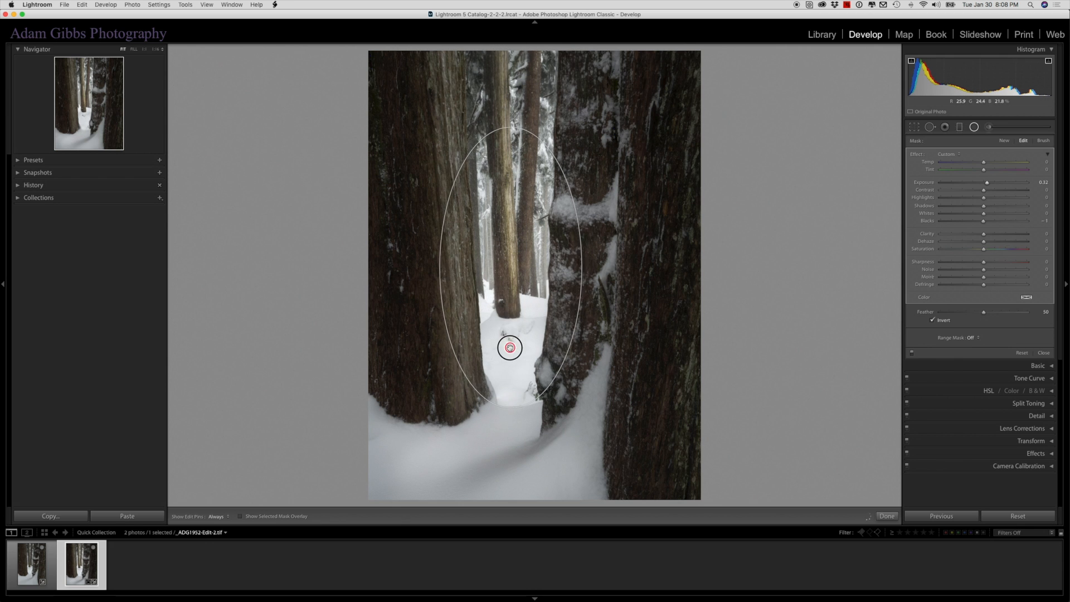
{"action": "left_click_drag", "start_coordinate": [441, 269], "coordinate": [464, 267]}
{"action": "left_click_drag", "start_coordinate": [511, 127], "coordinate": [509, 96]}
{"action": "left_click_drag", "start_coordinate": [523, 184], "coordinate": [528, 162]}
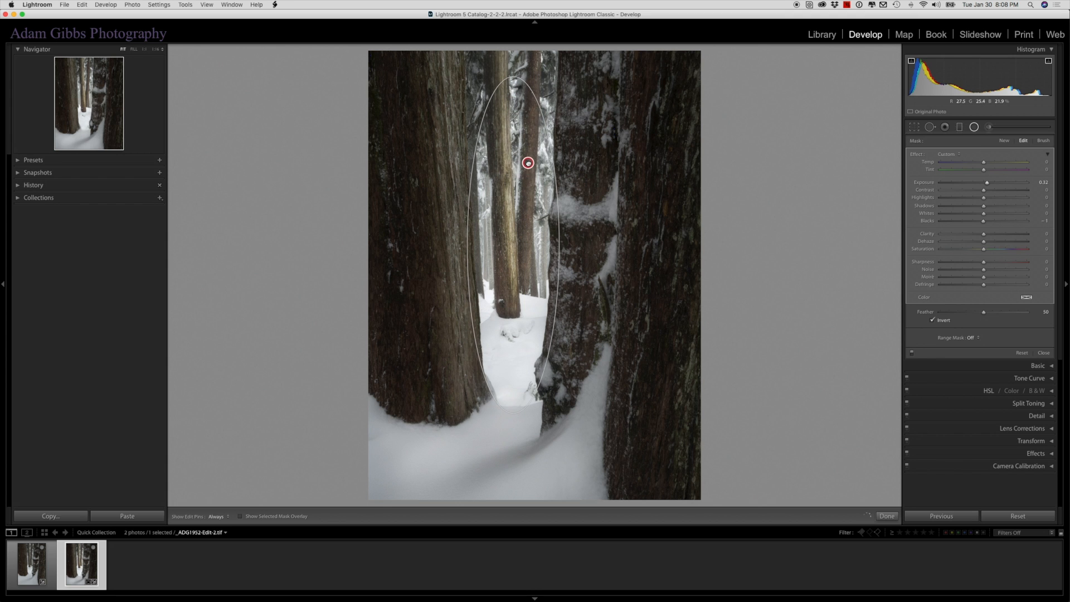
{"action": "left_click_drag", "start_coordinate": [508, 73], "coordinate": [509, 77]}
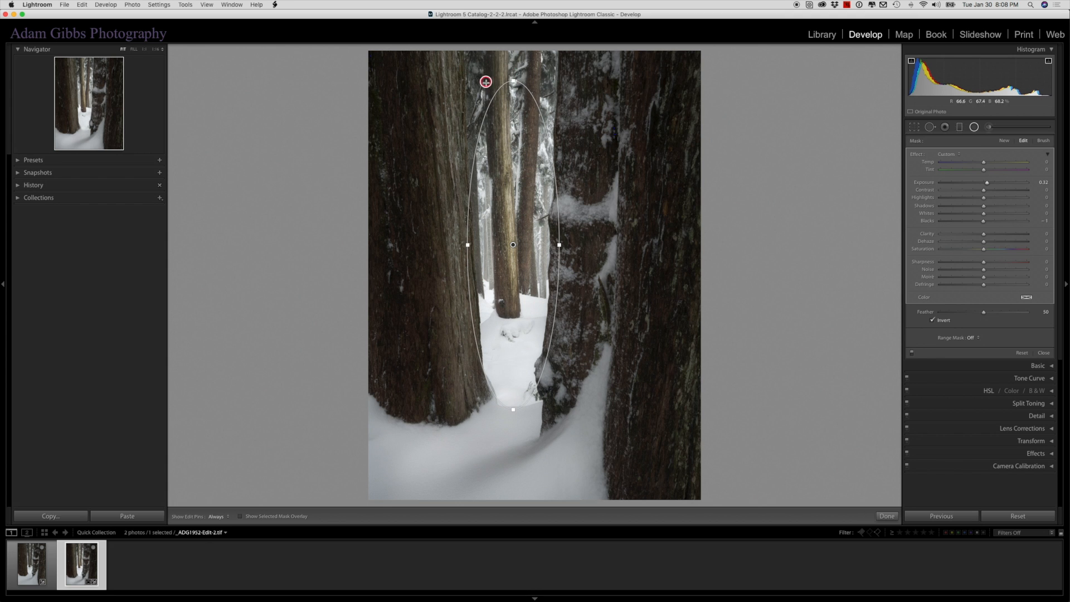
Step: Set the inverted radial filter's exposure to 0.55, feather to 78 and dehaze to -13, and nudge the ellipse slightly upward
{"action": "left_click_drag", "start_coordinate": [987, 182], "coordinate": [1007, 181]}
{"action": "left_click_drag", "start_coordinate": [985, 311], "coordinate": [1009, 315]}
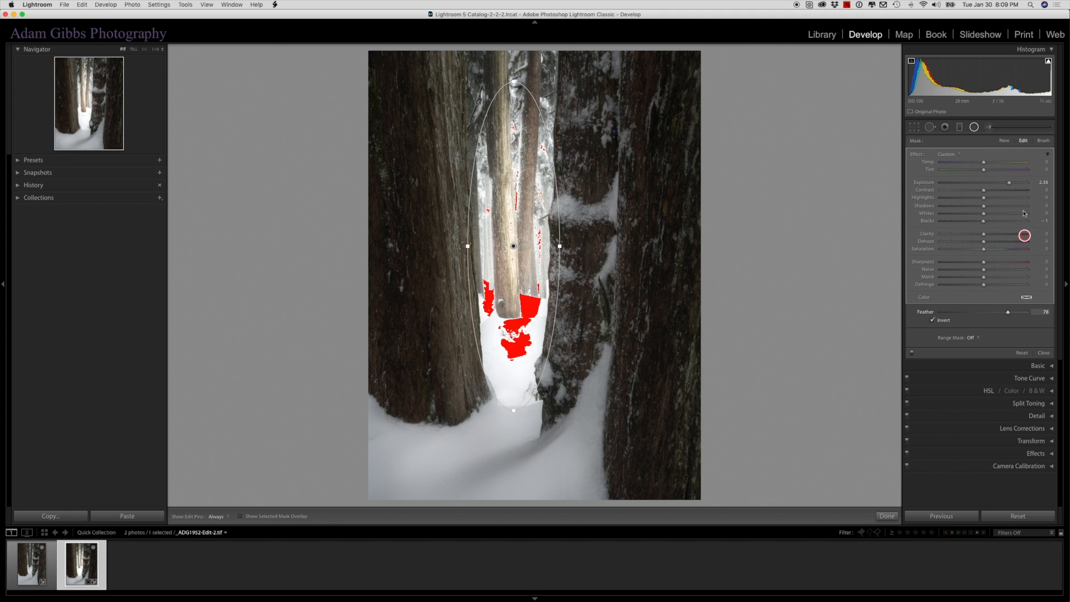
{"action": "left_click_drag", "start_coordinate": [1009, 182], "coordinate": [991, 187]}
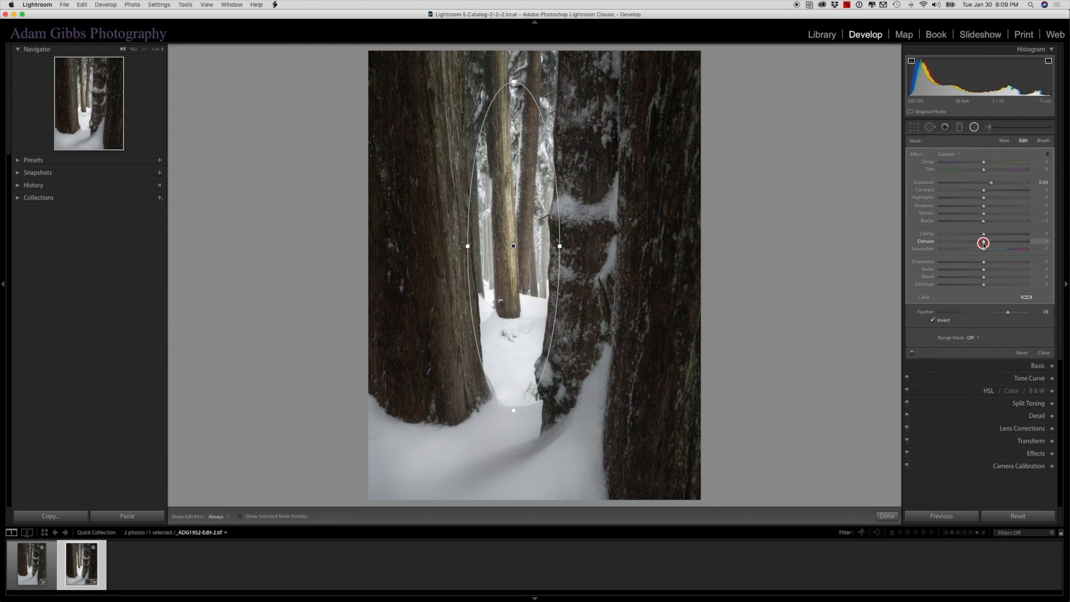
{"action": "left_click_drag", "start_coordinate": [984, 243], "coordinate": [978, 244]}
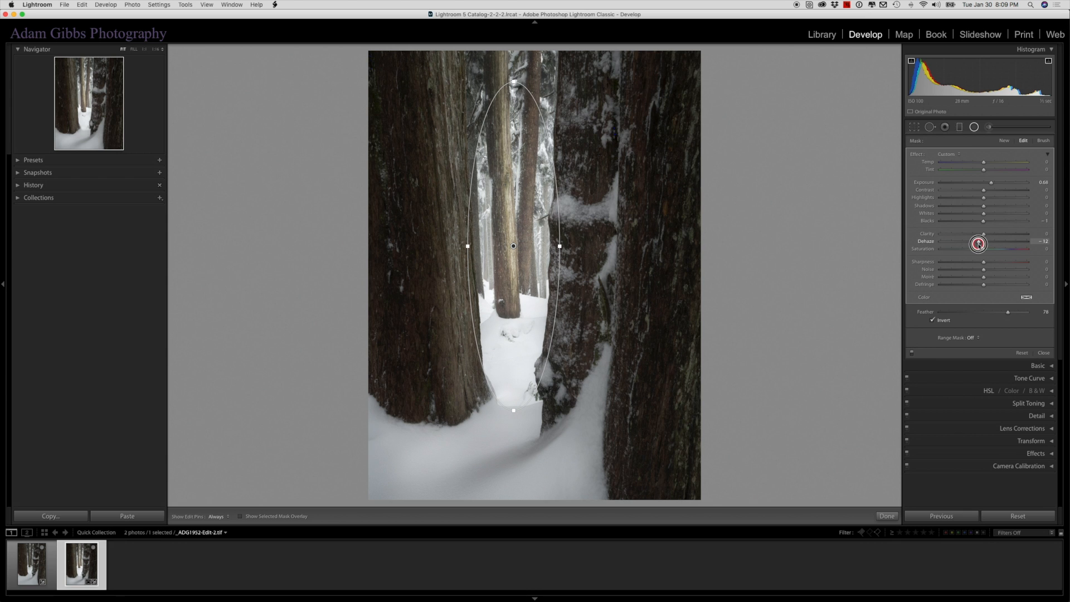
{"action": "left_click_drag", "start_coordinate": [978, 245], "coordinate": [978, 244]}
{"action": "left_click_drag", "start_coordinate": [991, 182], "coordinate": [990, 184]}
{"action": "left_click_drag", "start_coordinate": [523, 337], "coordinate": [521, 330]}
Step: Compare the photo with and without the radial filters
{"action": "left_click", "coordinate": [912, 353]}
{"action": "left_click", "coordinate": [912, 353]}
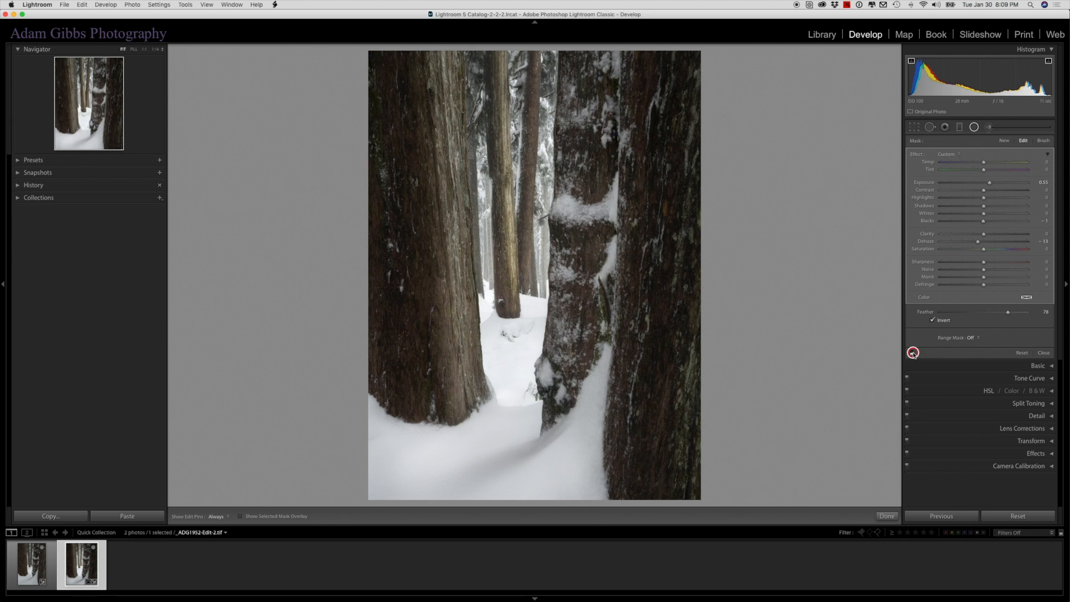
{"action": "left_click", "coordinate": [912, 352]}
{"action": "left_click", "coordinate": [912, 353]}
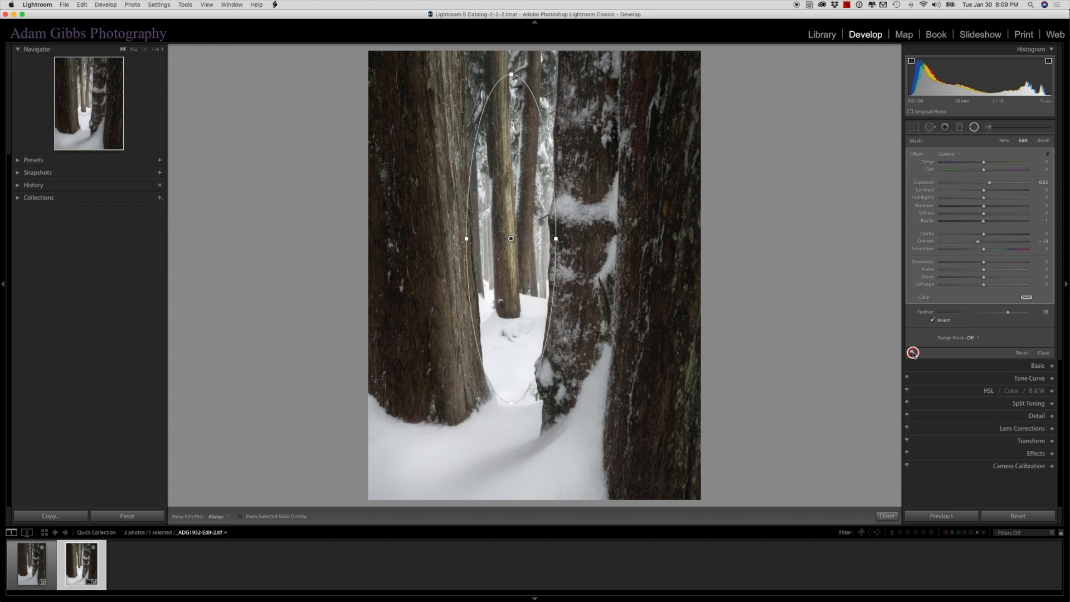
{"action": "left_click", "coordinate": [912, 352]}
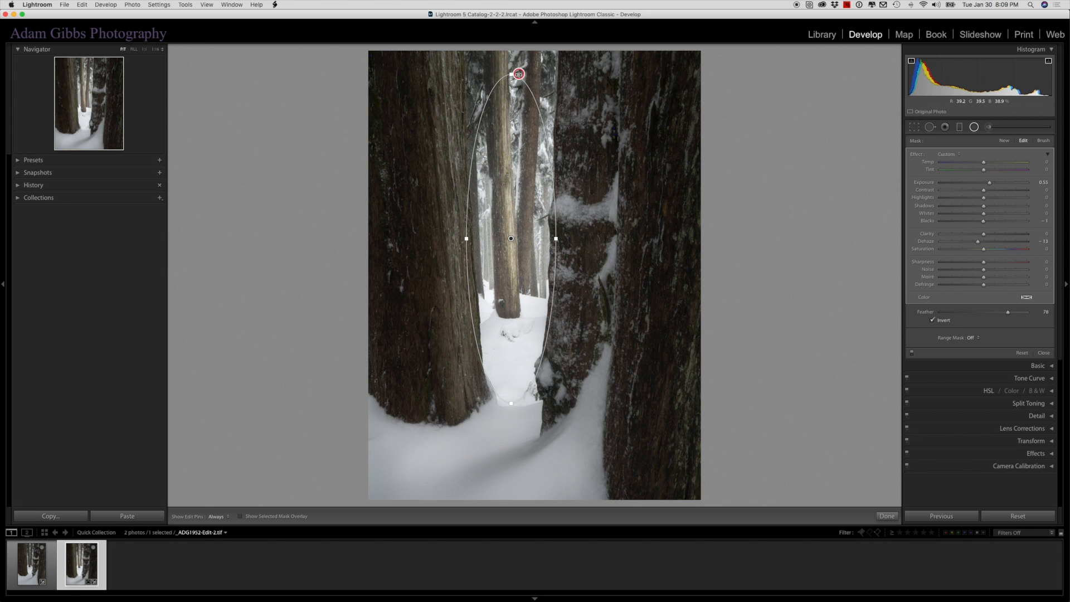
Step: Shorten the inverted ellipse from its upper end and finish editing the radial filters
{"action": "left_click_drag", "start_coordinate": [513, 74], "coordinate": [515, 135]}
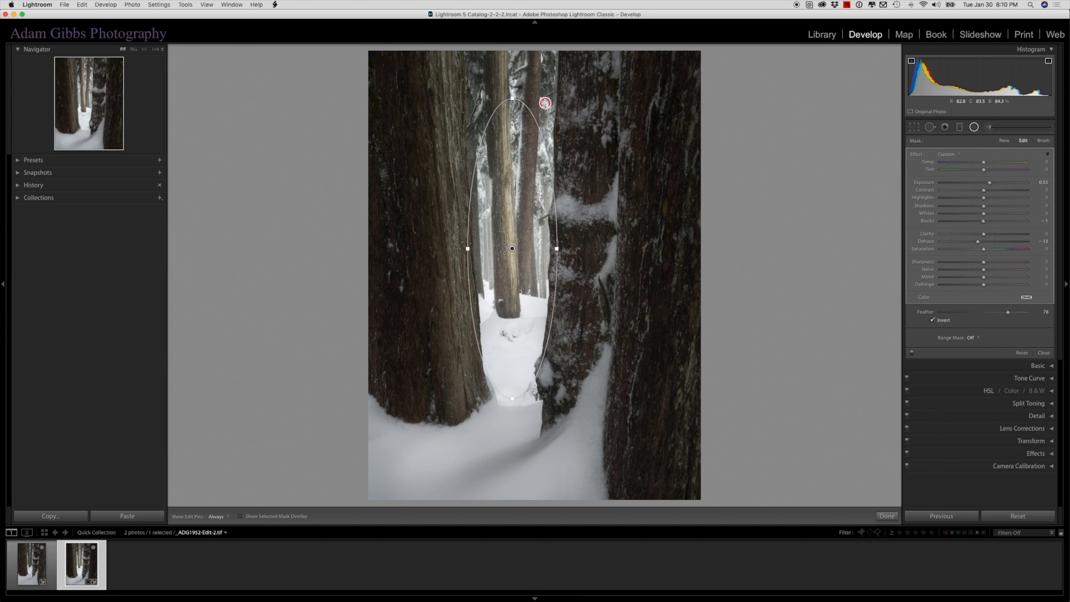
{"action": "left_click_drag", "start_coordinate": [512, 100], "coordinate": [513, 110]}
{"action": "double_click", "coordinate": [513, 169]}
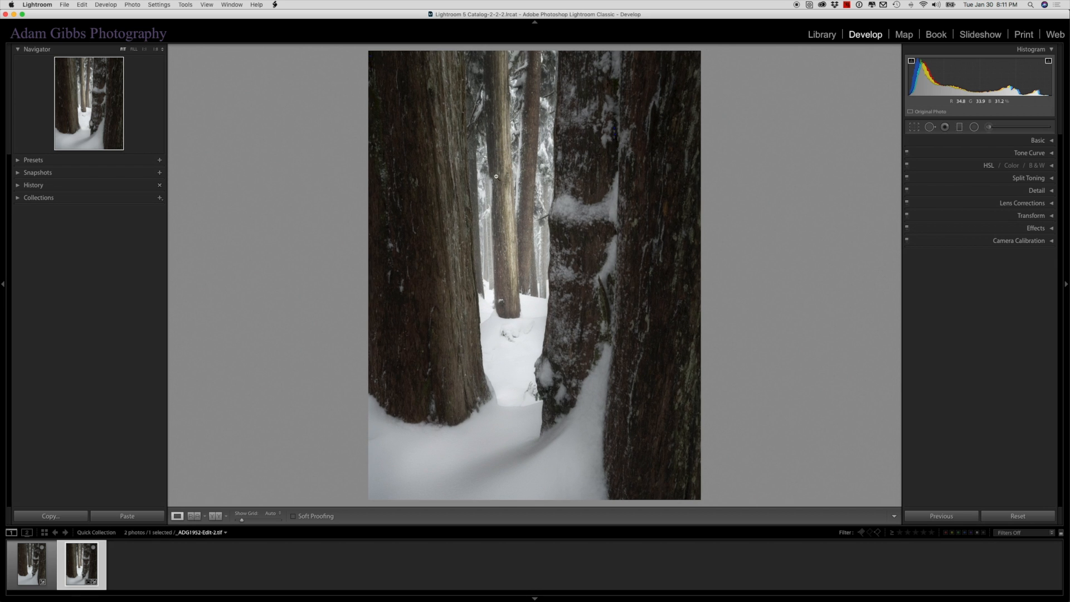
Step: Inspect the lit trunks and branches in the gap at close range, and view the finished photo full screen
{"action": "left_click", "coordinate": [518, 184]}
{"action": "left_click_drag", "start_coordinate": [572, 284], "coordinate": [585, 214]}
{"action": "left_click_drag", "start_coordinate": [574, 352], "coordinate": [577, 330]}
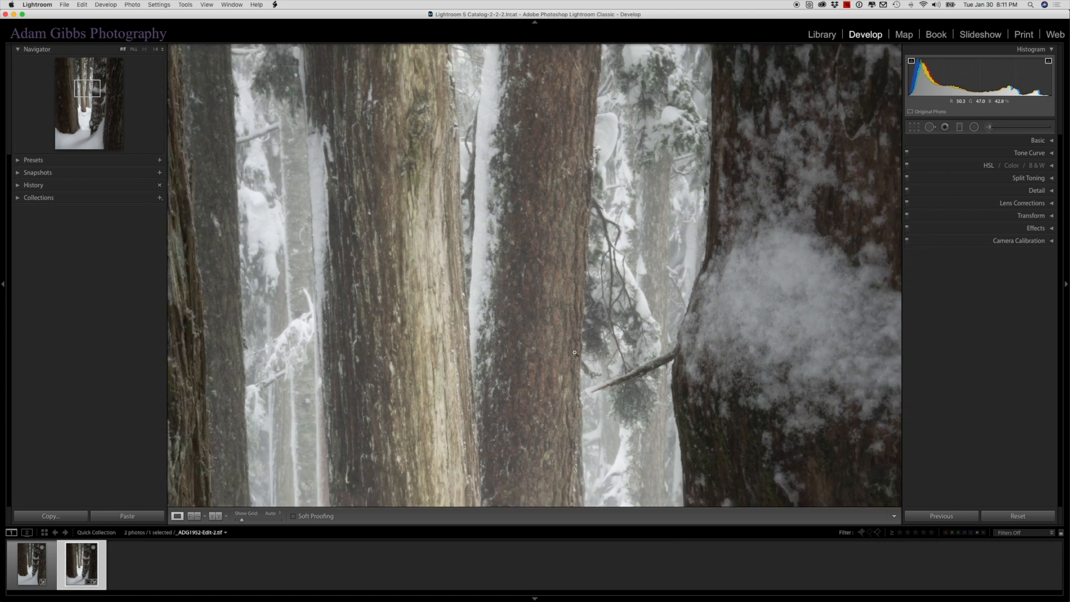
{"action": "left_click", "coordinate": [577, 330]}
{"action": "key", "text": "f"}
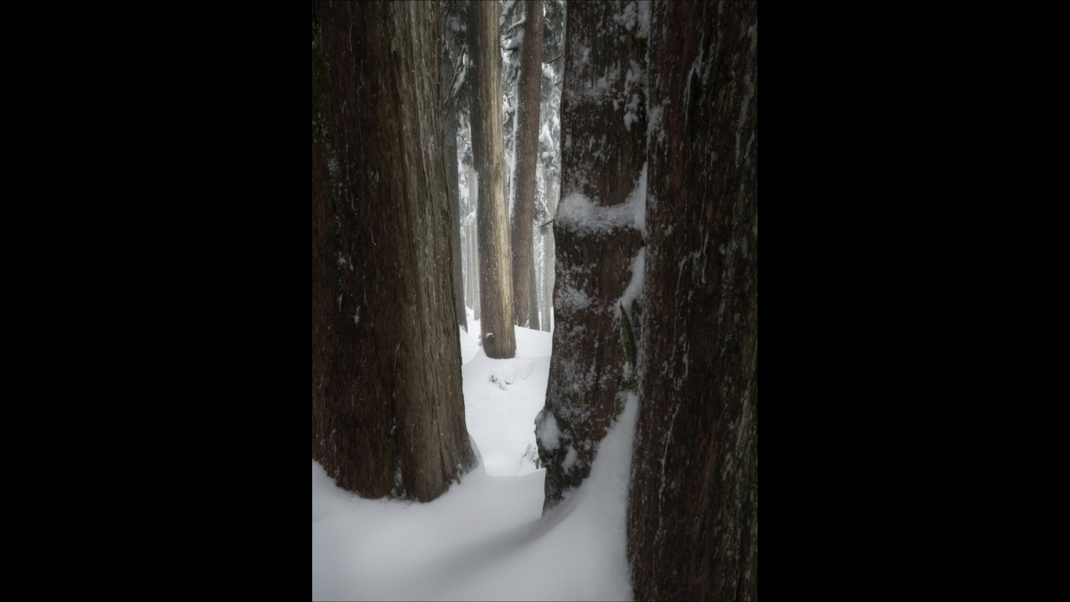